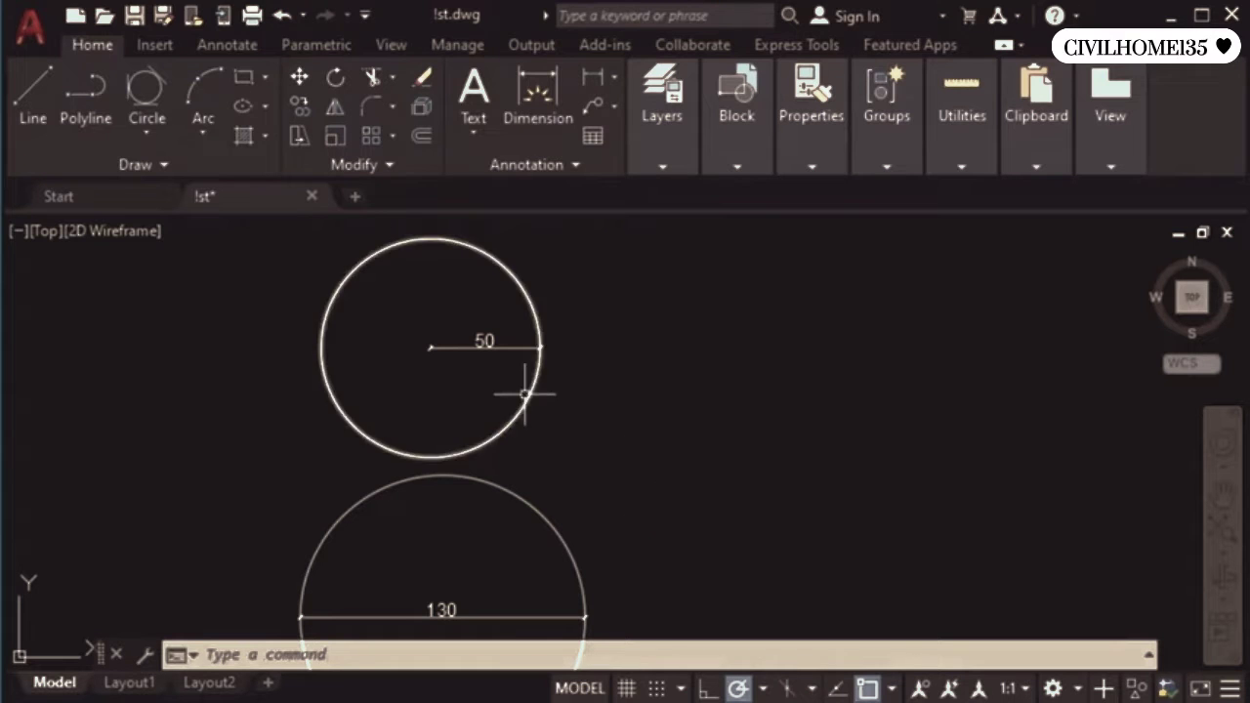
# Step: Place the R50 radius dimension on the upper circle and zoom in on it
pyautogui.click(480, 344)
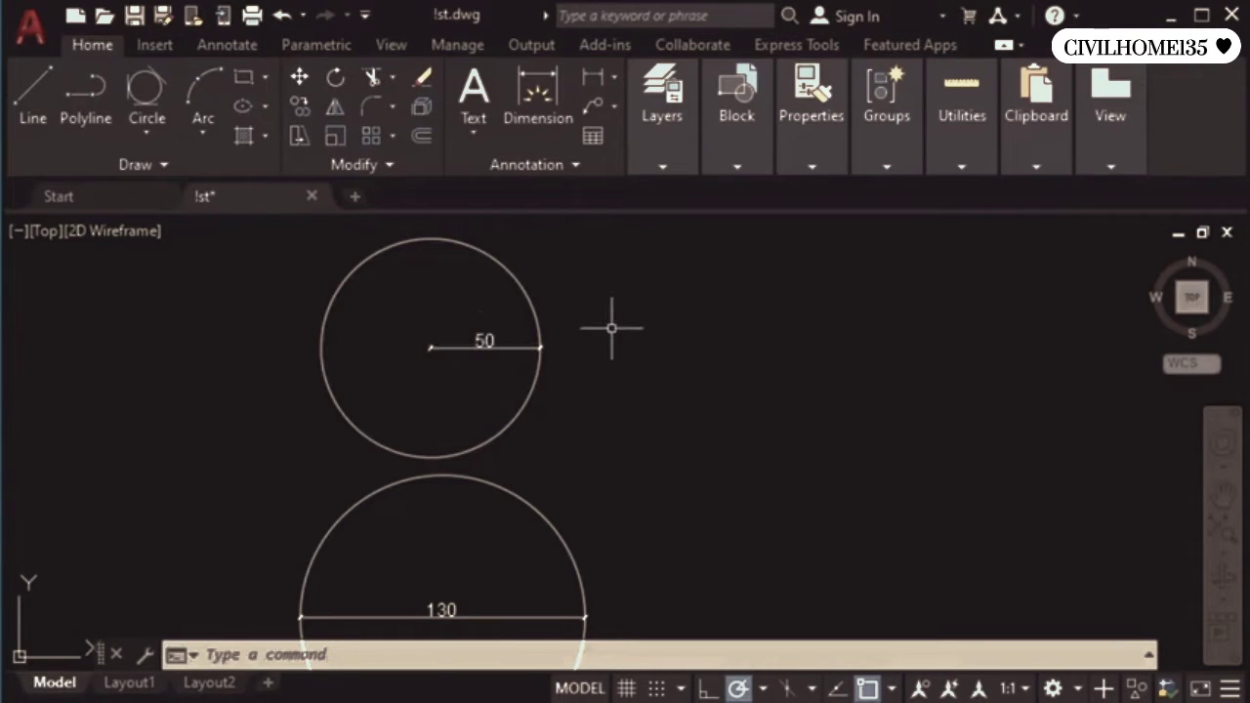
pyautogui.moveTo(624, 309)
pyautogui.mouseDown(button='middle')
pyautogui.moveTo(597, 556)
pyautogui.moveTo(608, 329)
pyautogui.moveTo(609, 576)
pyautogui.mouseUp(button='middle')
pyautogui.scroll(2, 452, 355)
pyautogui.moveTo(452, 354); pyautogui.dragTo(480, 410, button='middle')
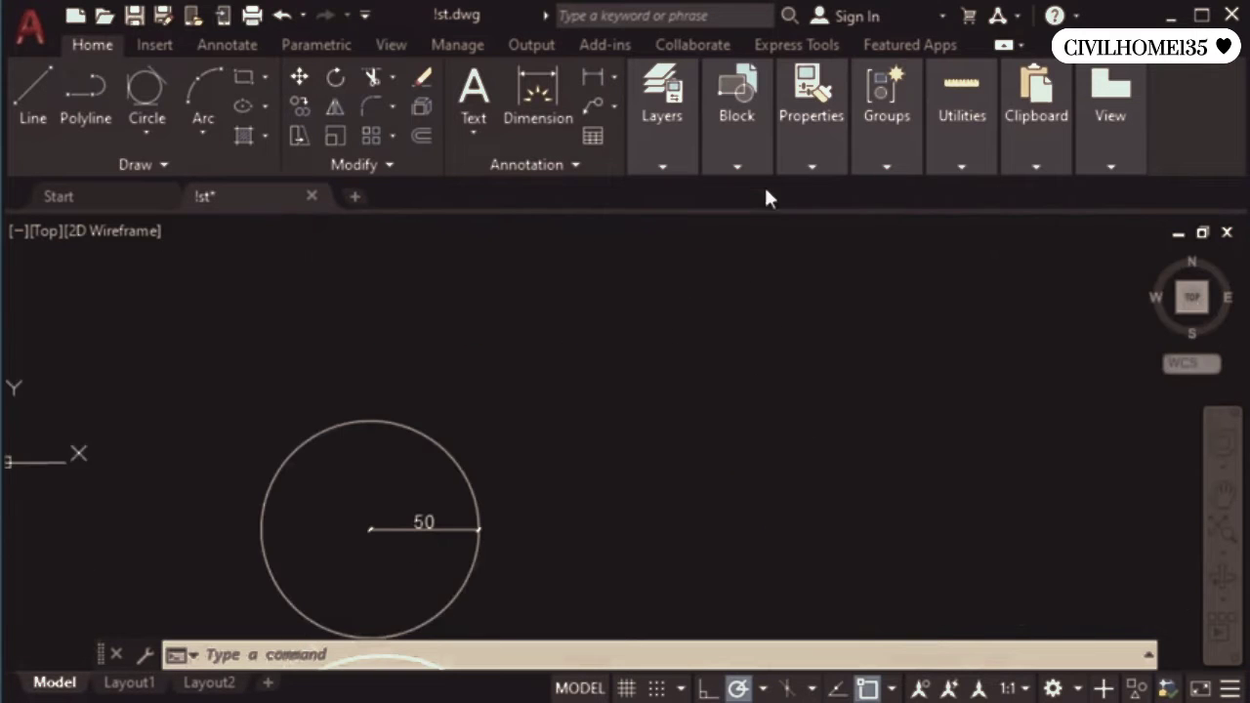
pyautogui.scroll(1, 420, 376)
pyautogui.scroll(1, 407, 382)
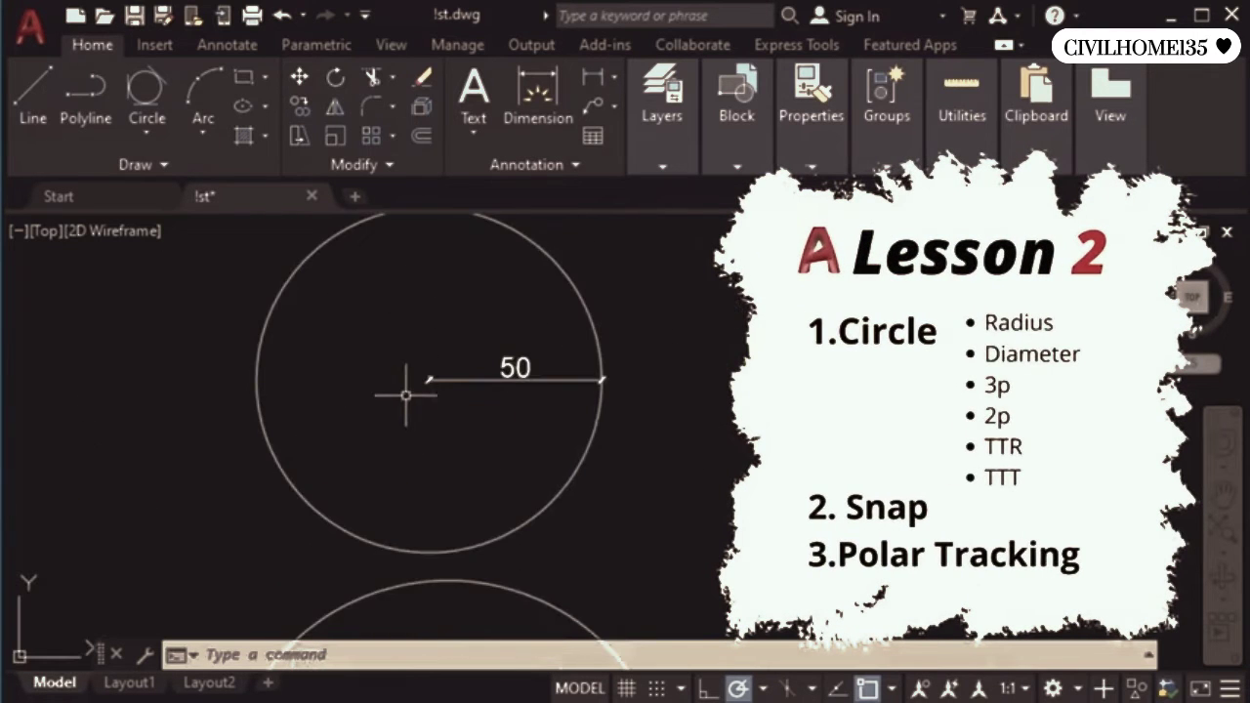
pyautogui.moveTo(408, 391); pyautogui.dragTo(383, 434, button='middle')
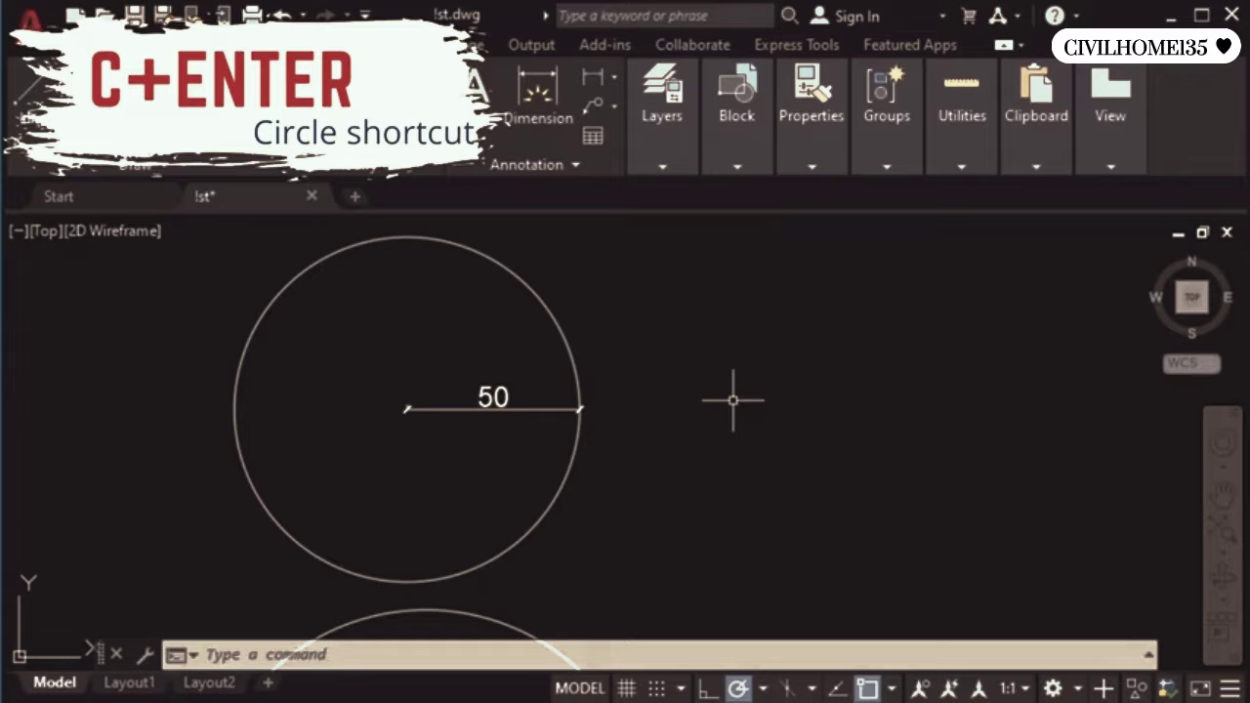
# Step: Draw a radius-50 circle centred to the right of the dimensioned one
pyautogui.write('c')
pyautogui.press('Return')
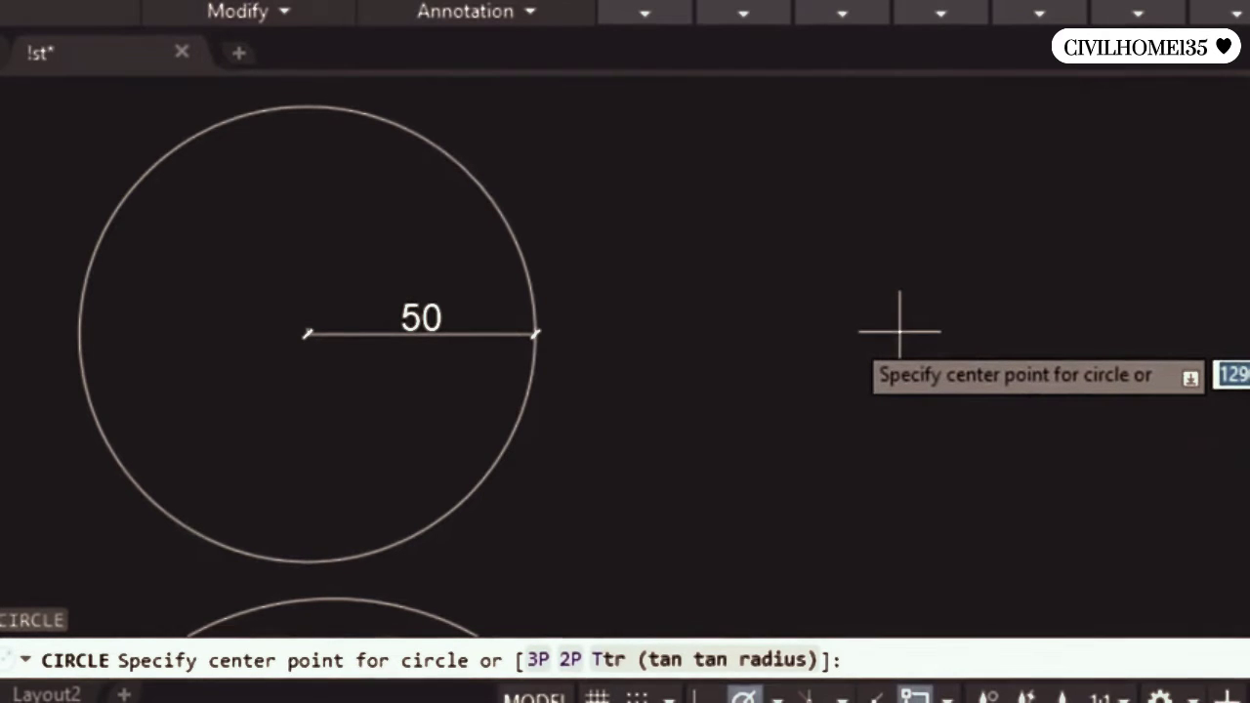
pyautogui.click(900, 331)
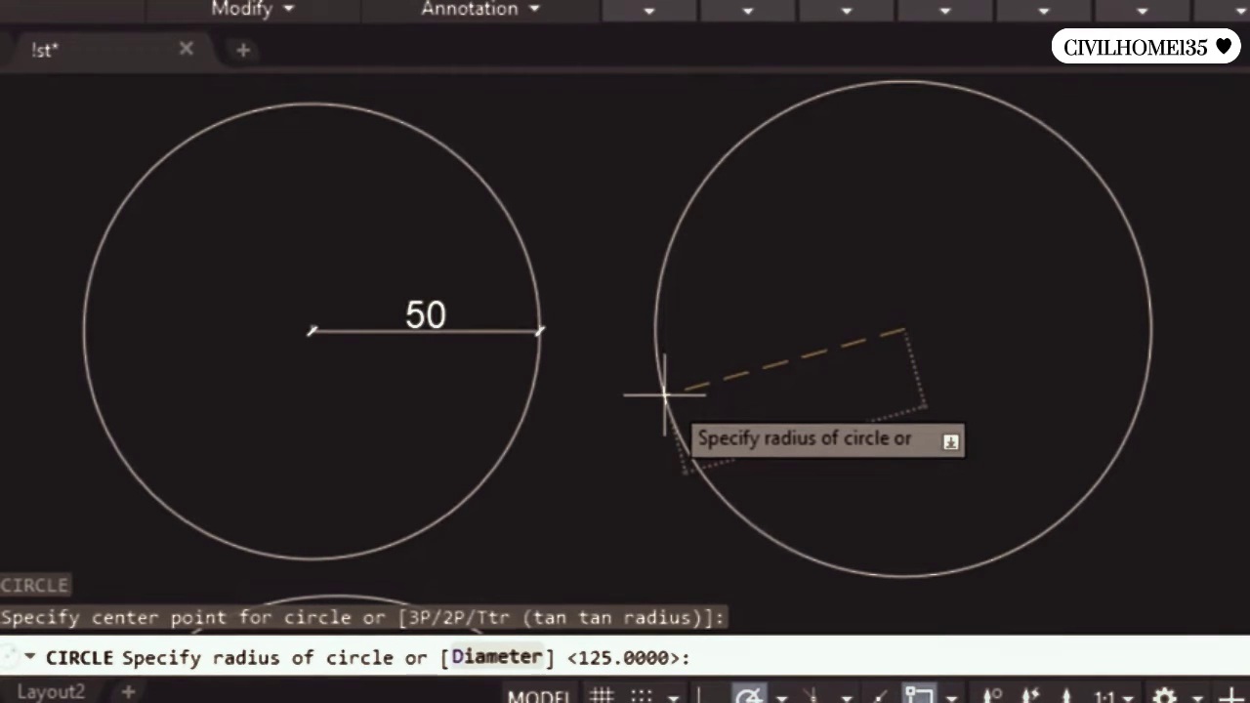
pyautogui.write('50')
pyautogui.press('Return')
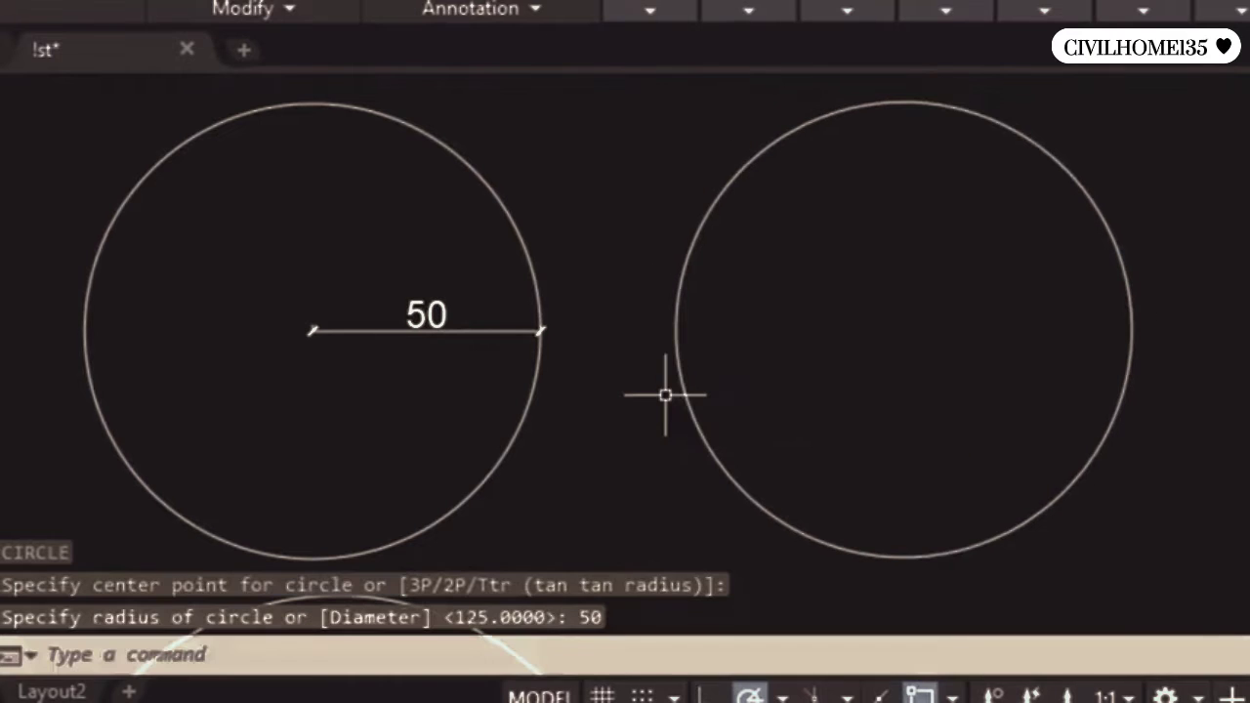
pyautogui.click(679, 363)
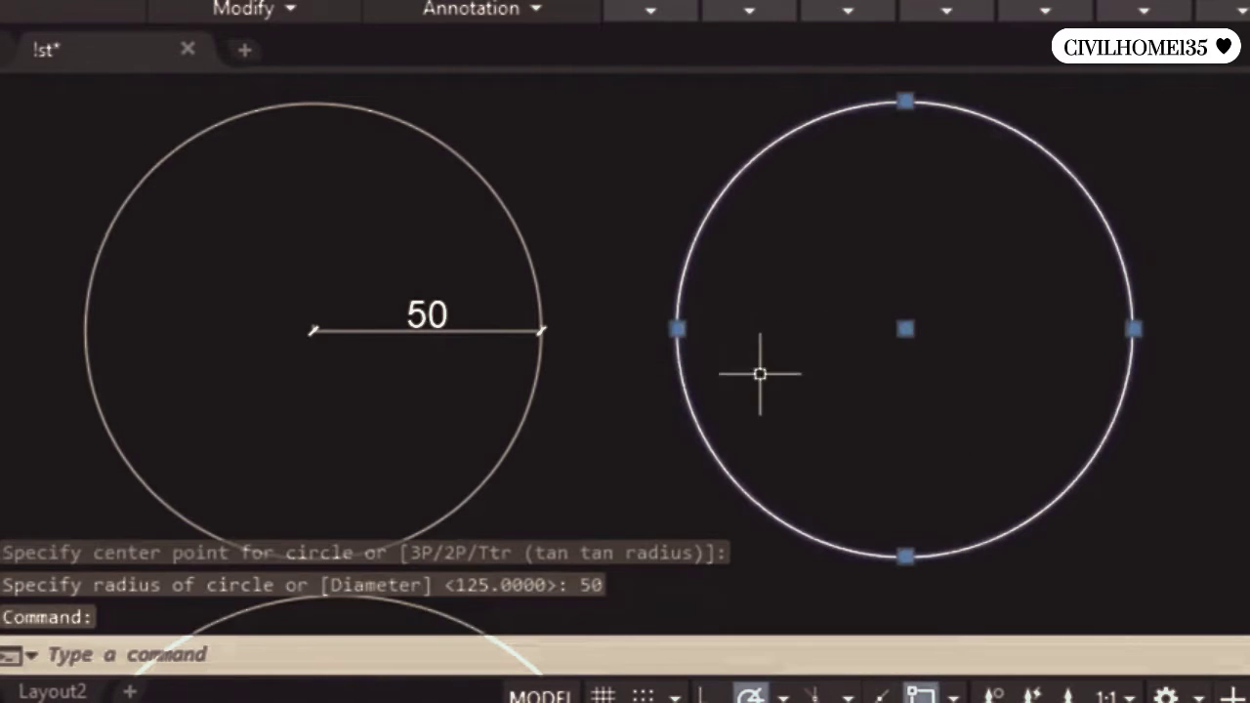
pyautogui.click(517, 432)
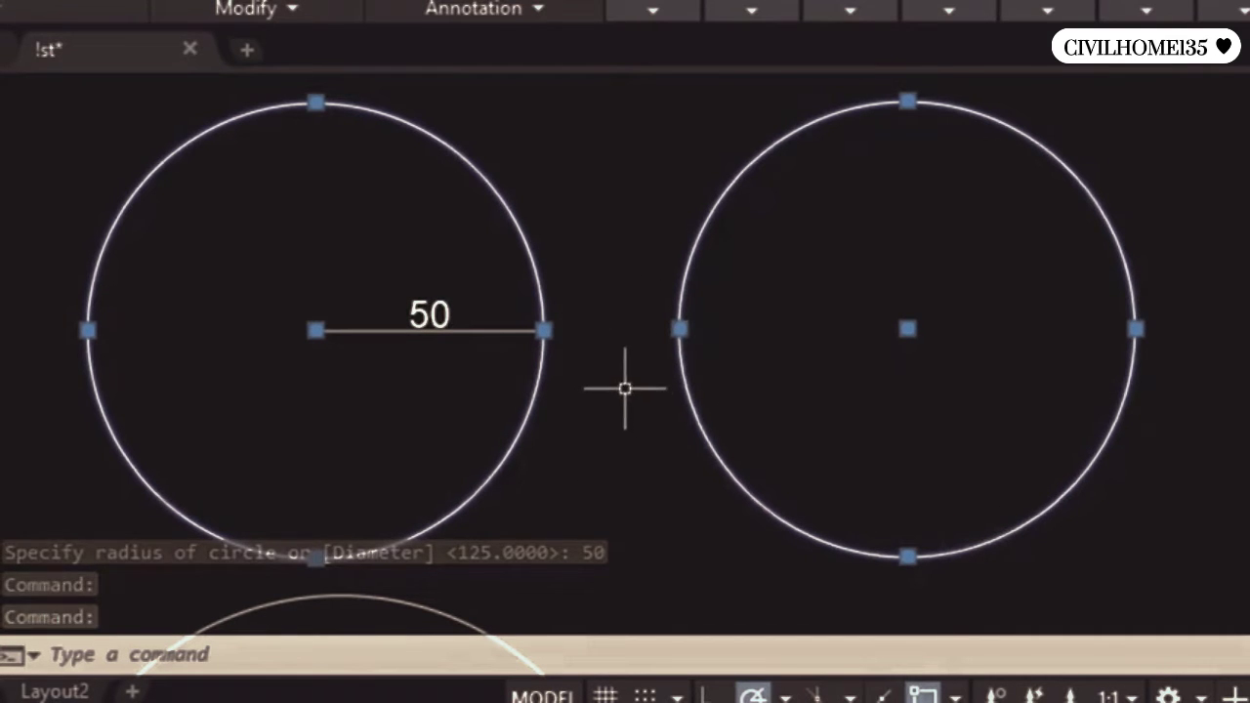
pyautogui.press('Escape')
pyautogui.moveTo(595, 433); pyautogui.dragTo(606, 243, button='middle')
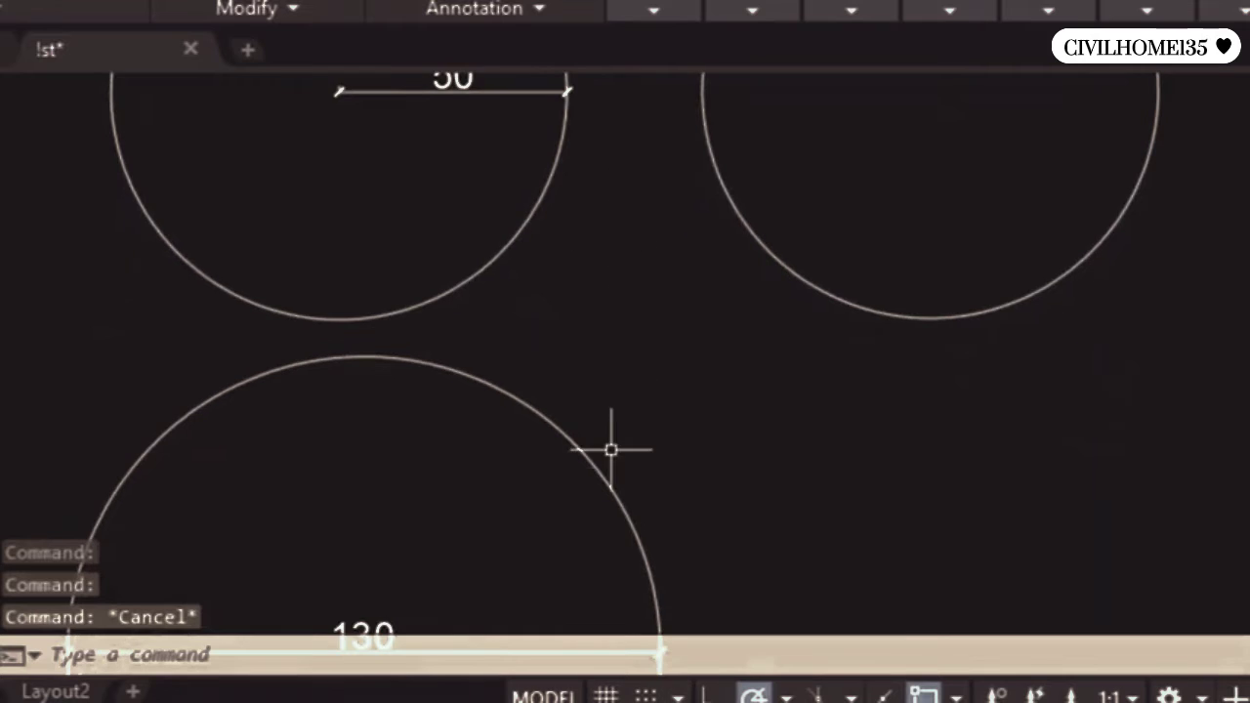
pyautogui.scroll(-2, 609, 447)
pyautogui.moveTo(643, 518); pyautogui.dragTo(603, 235, button='middle')
pyautogui.scroll(2, 453, 291)
pyautogui.moveTo(453, 290); pyautogui.dragTo(475, 296, button='middle')
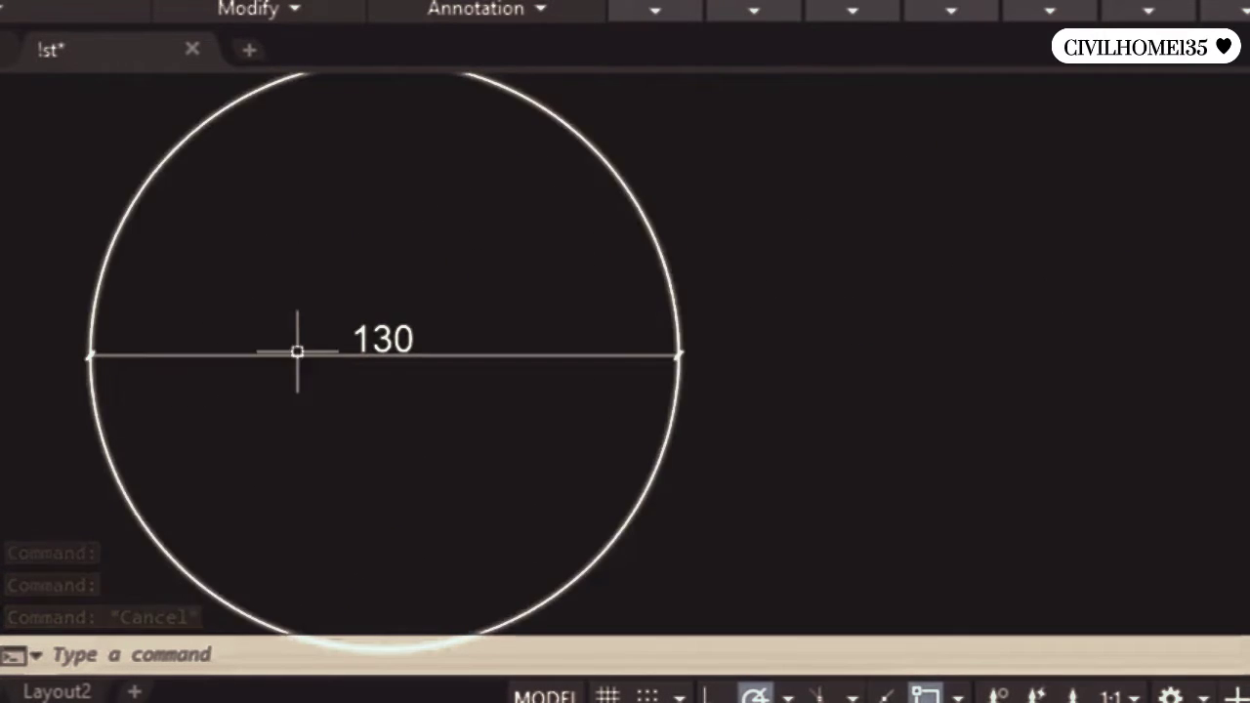
pyautogui.scroll(-2, 518, 257)
pyautogui.moveTo(505, 271); pyautogui.dragTo(480, 316, button='middle')
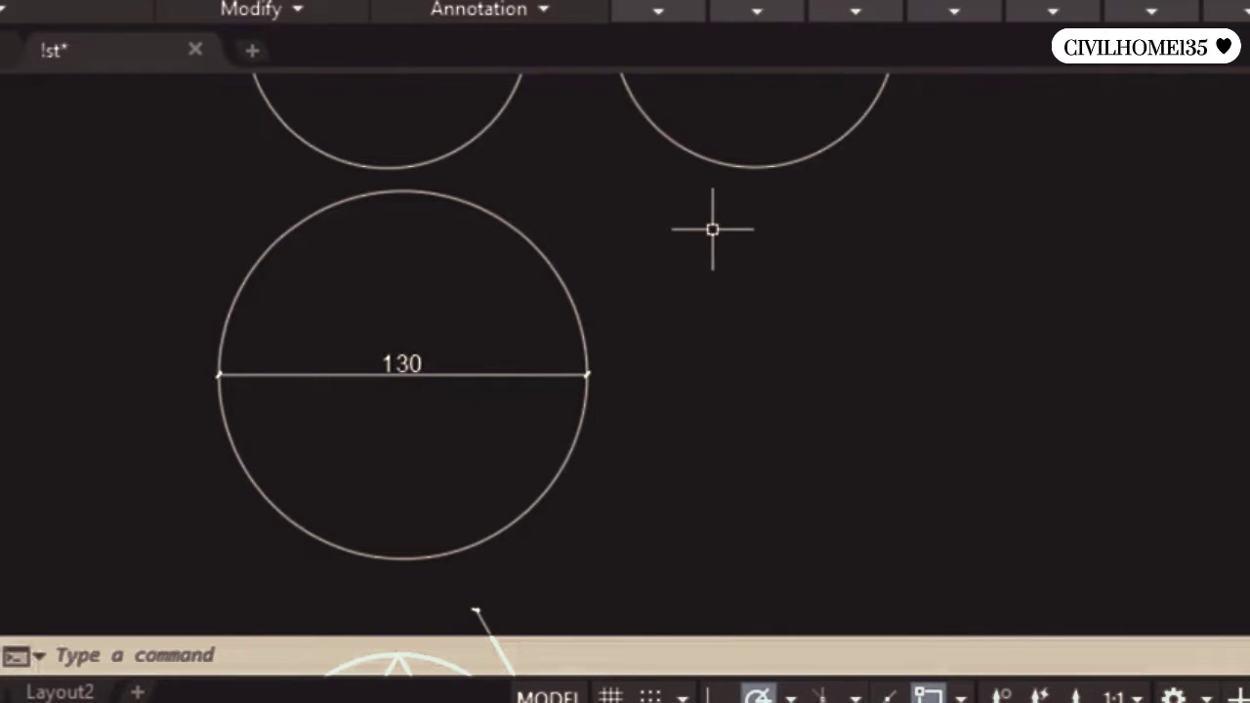
pyautogui.moveTo(708, 185); pyautogui.dragTo(665, 452, button='middle')
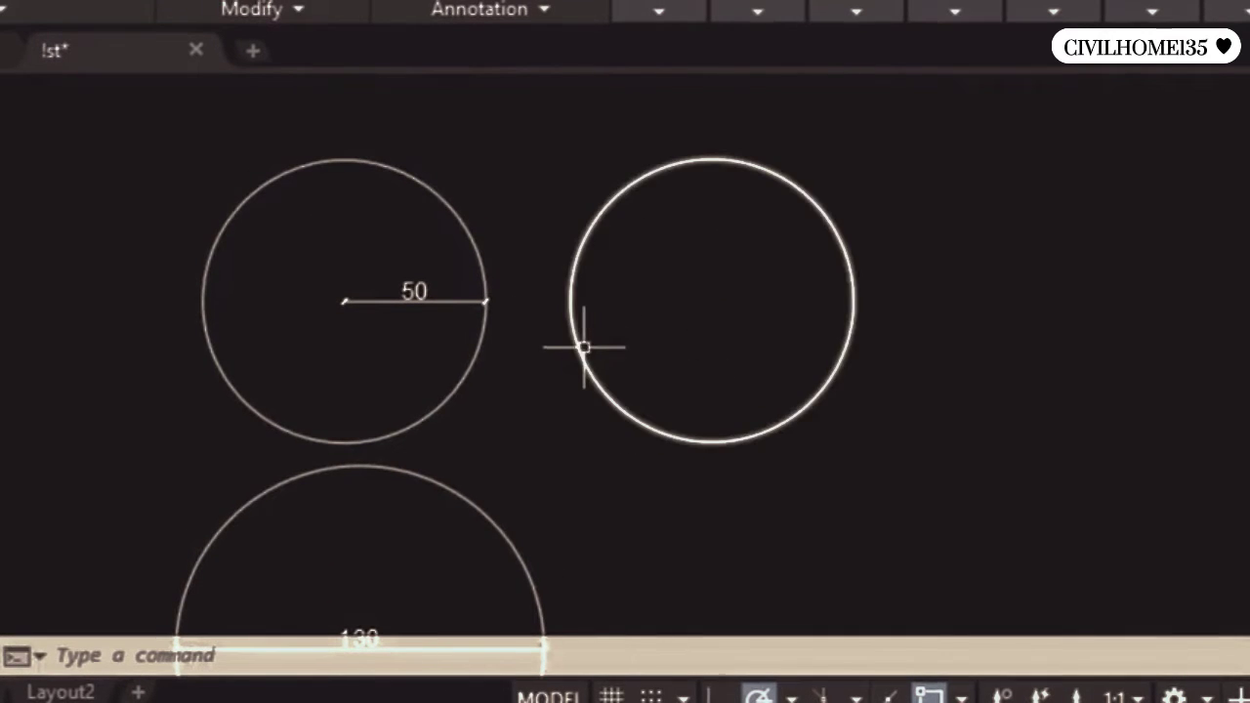
pyautogui.click(584, 358)
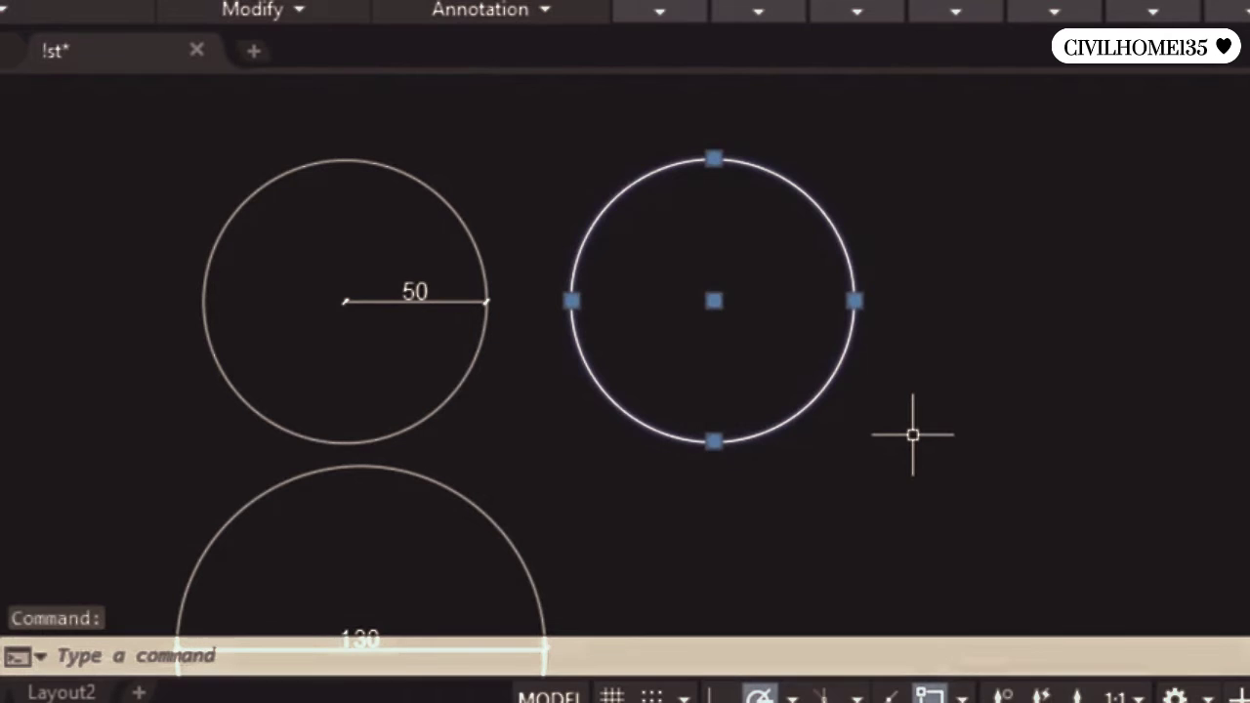
pyautogui.press('Escape')
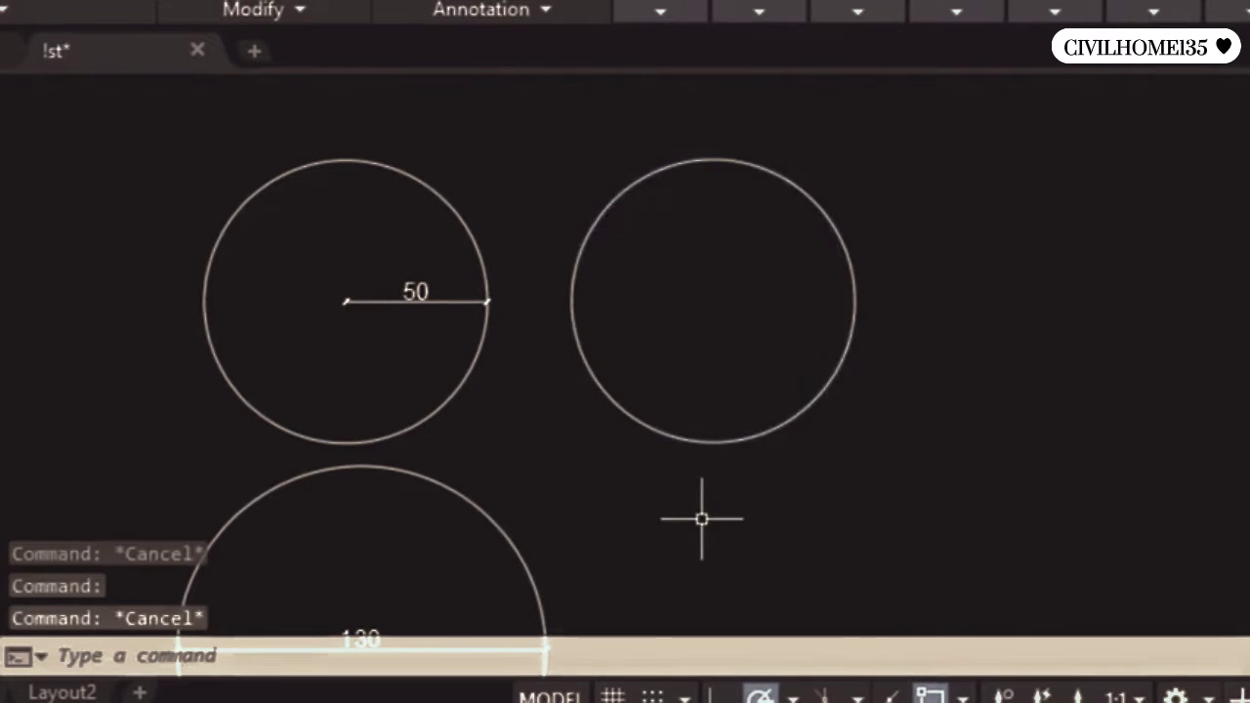
pyautogui.moveTo(704, 516); pyautogui.dragTo(717, 209, button='middle')
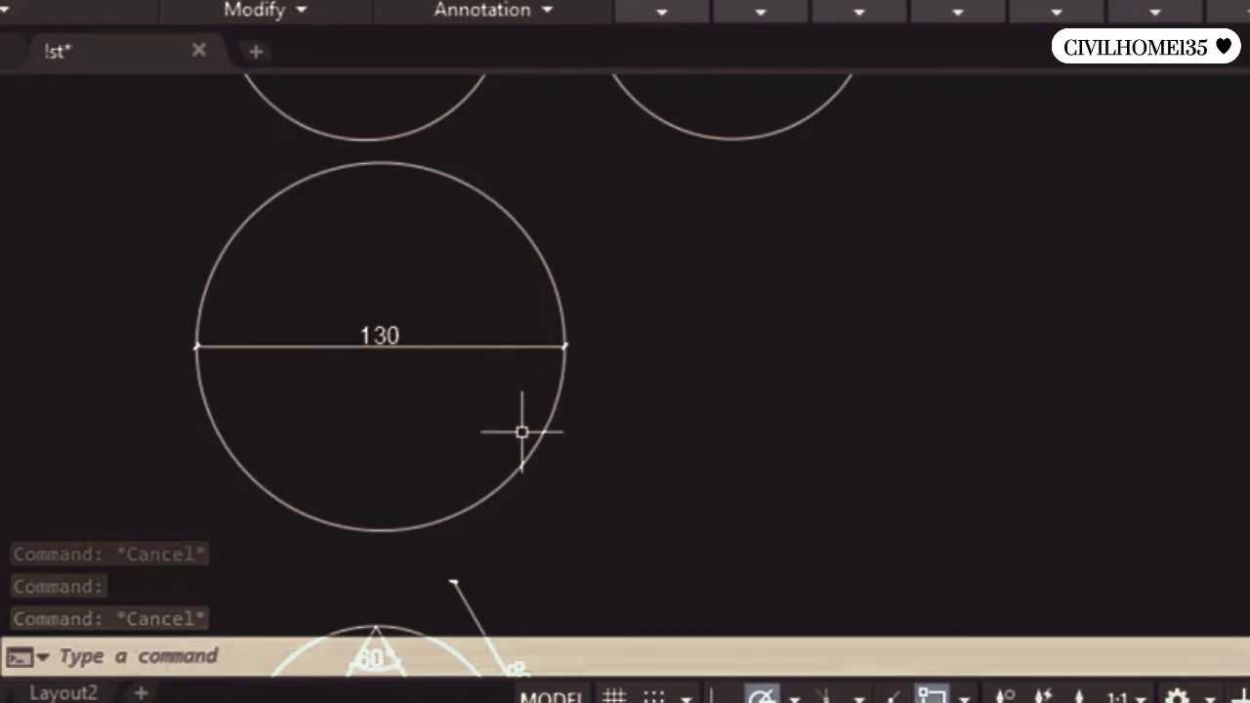
# Step: Draw a diameter-130 circle to the right of the dimensioned 130 circle
pyautogui.write('c')
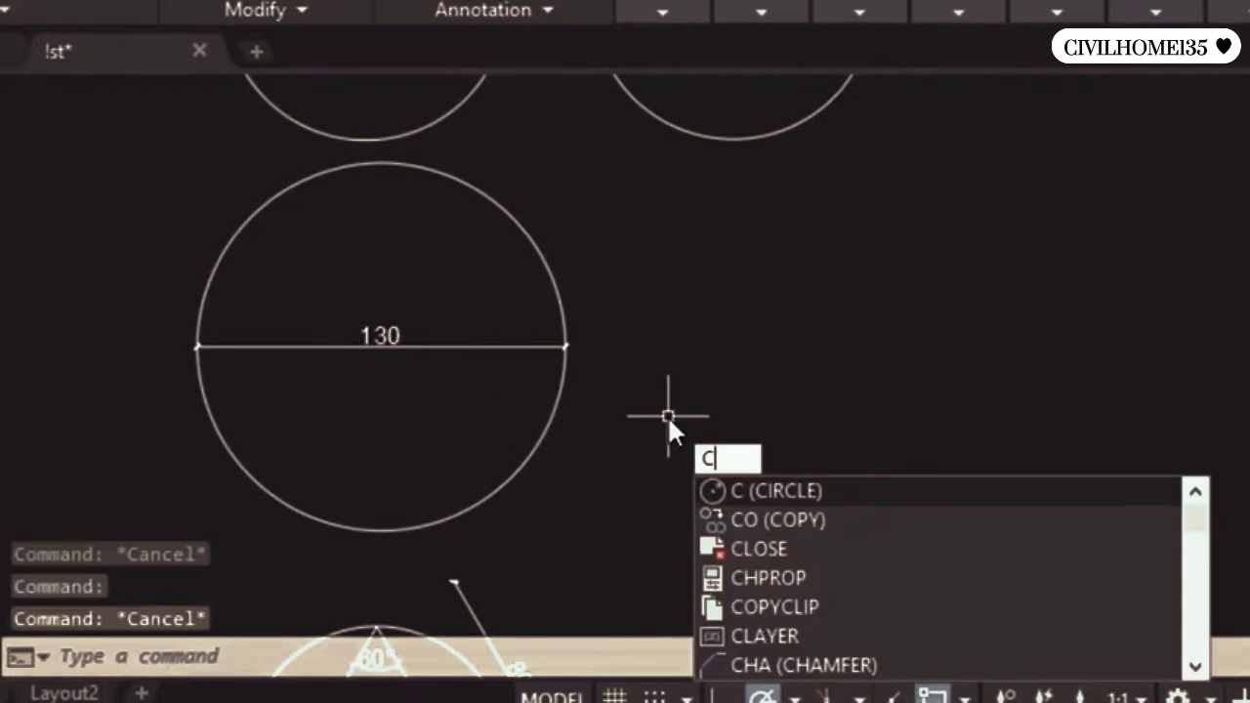
pyautogui.press('Return')
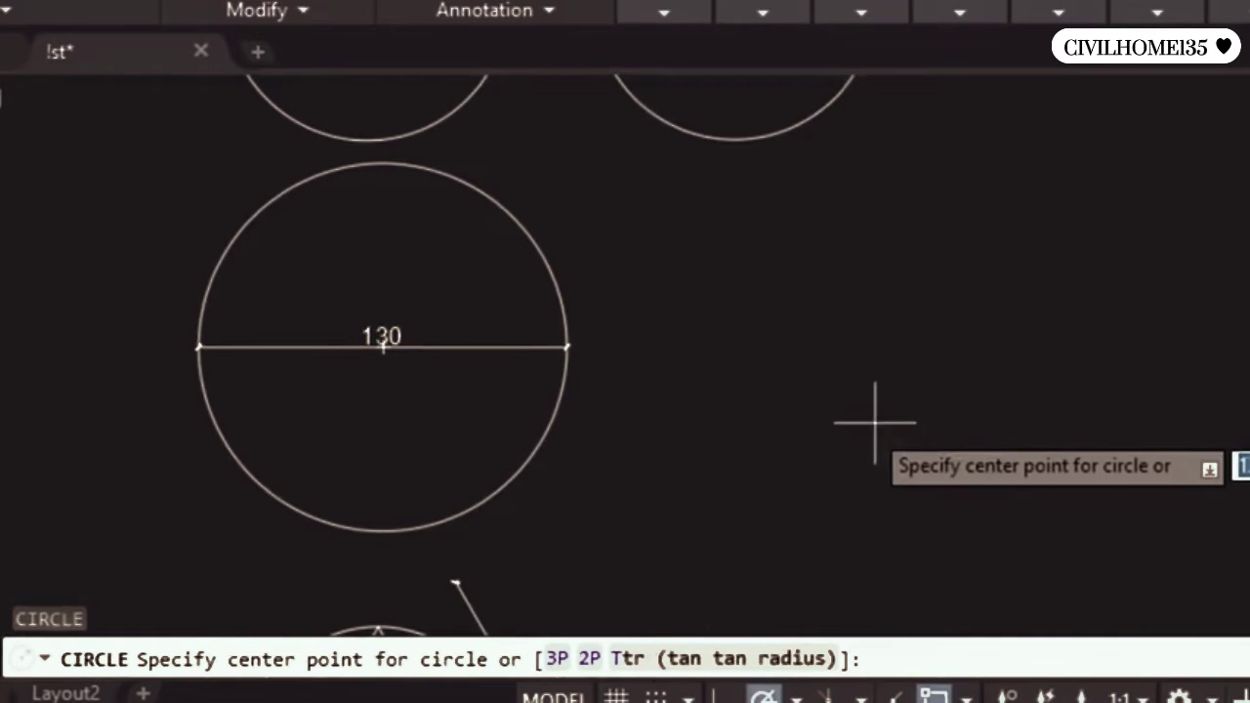
pyautogui.click(944, 347)
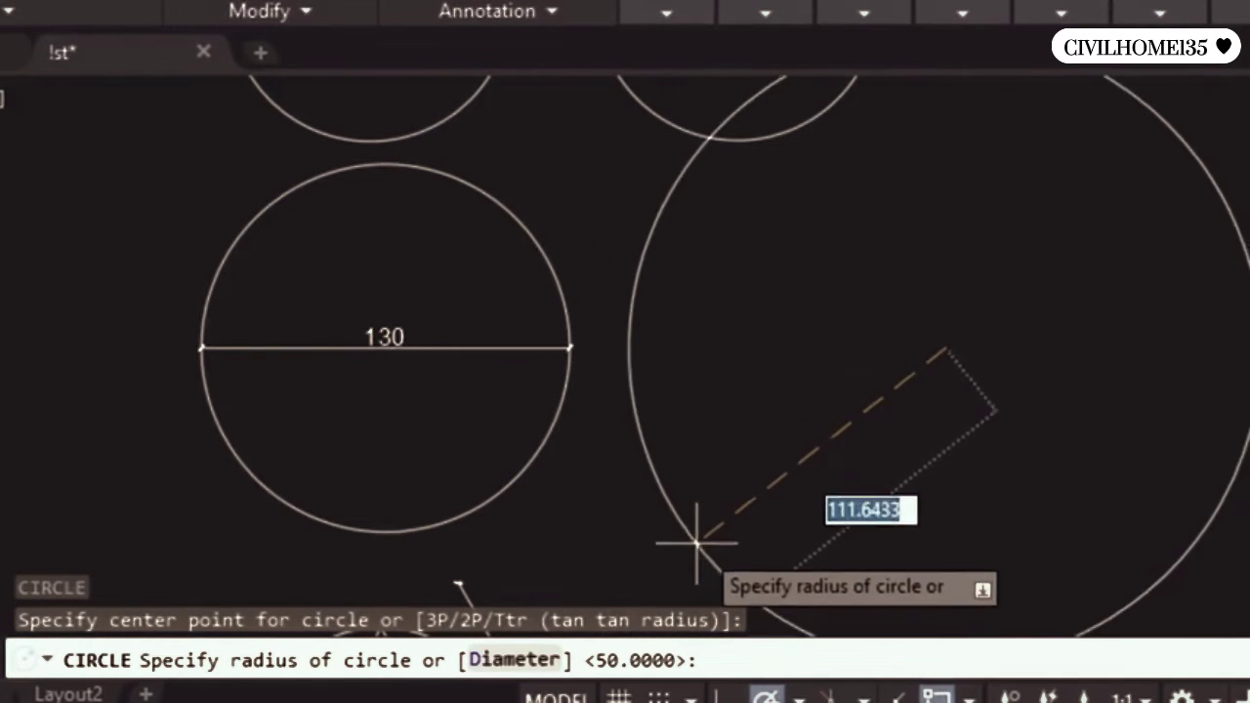
pyautogui.write('d')
pyautogui.press('Return')
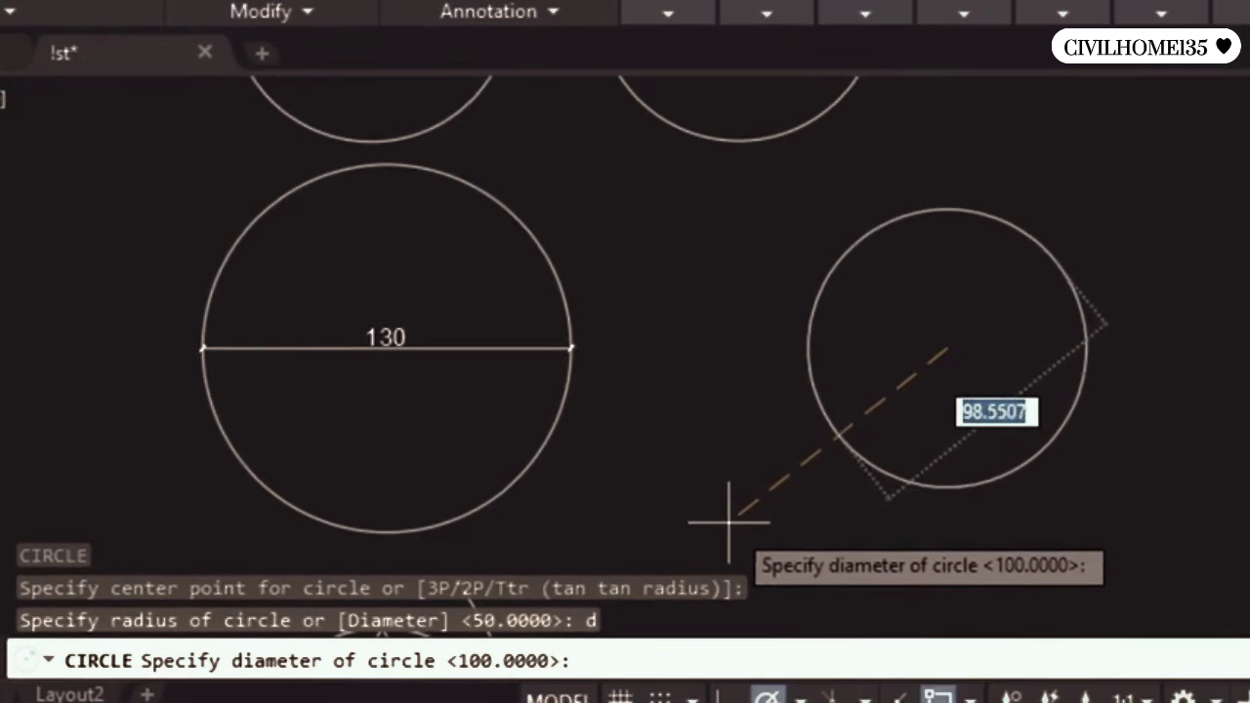
pyautogui.write('1')
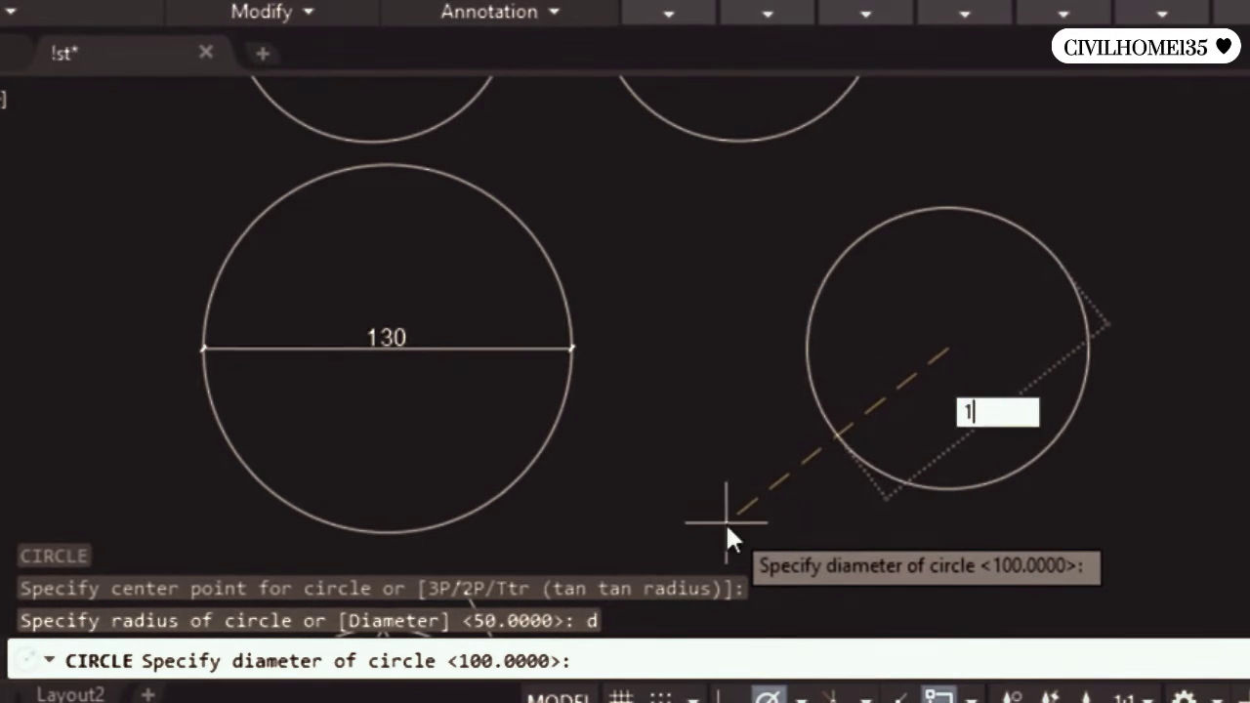
pyautogui.write('30')
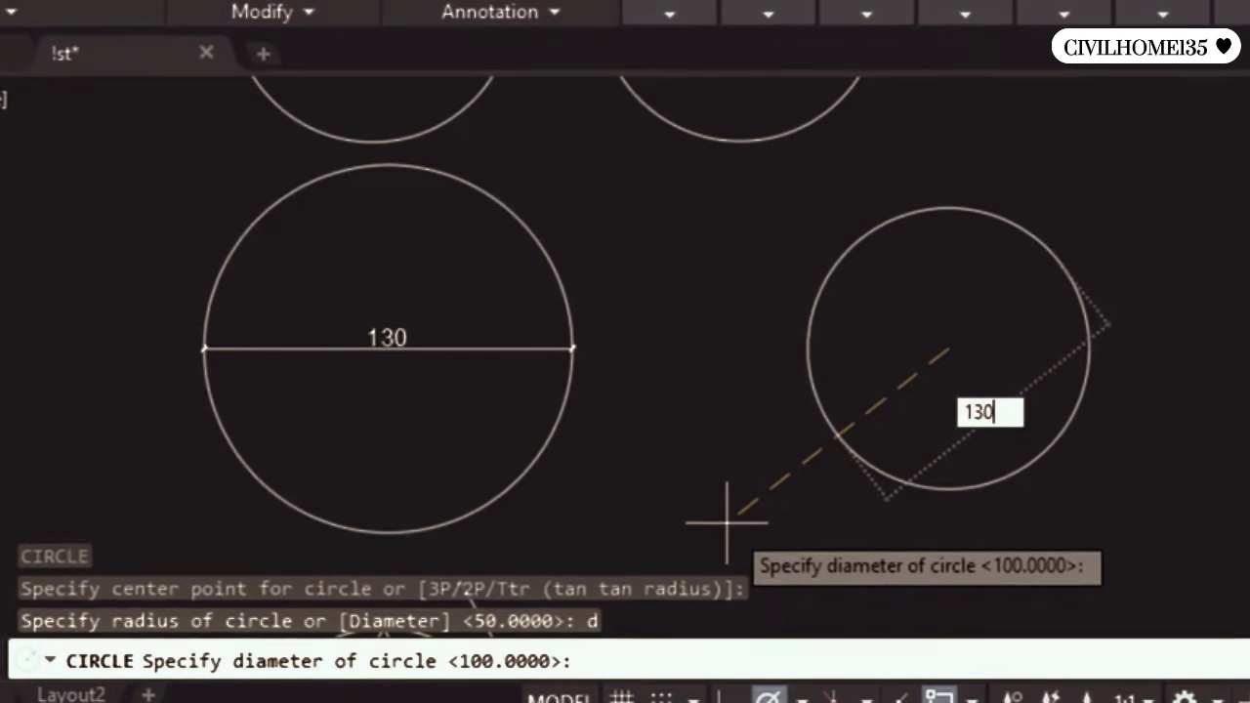
pyautogui.press('Return')
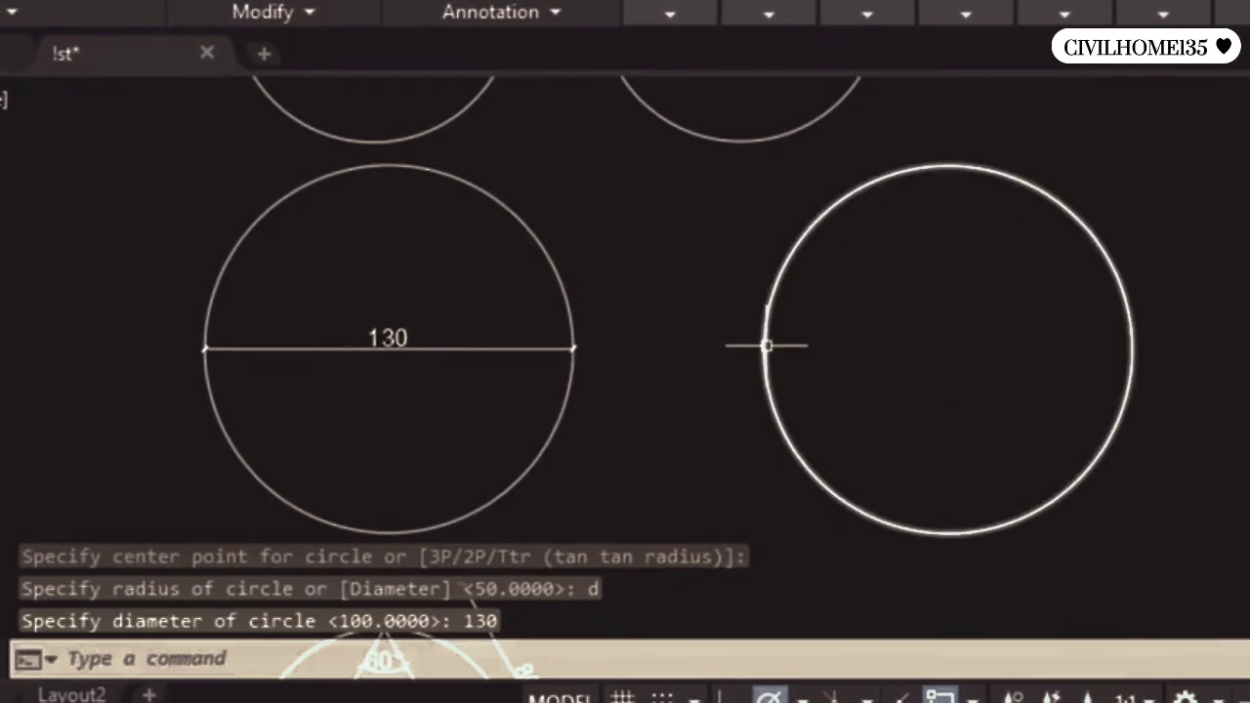
# Step: Select both 130 circles and the 130 diameter dimension to compare them
pyautogui.click(1133, 337)
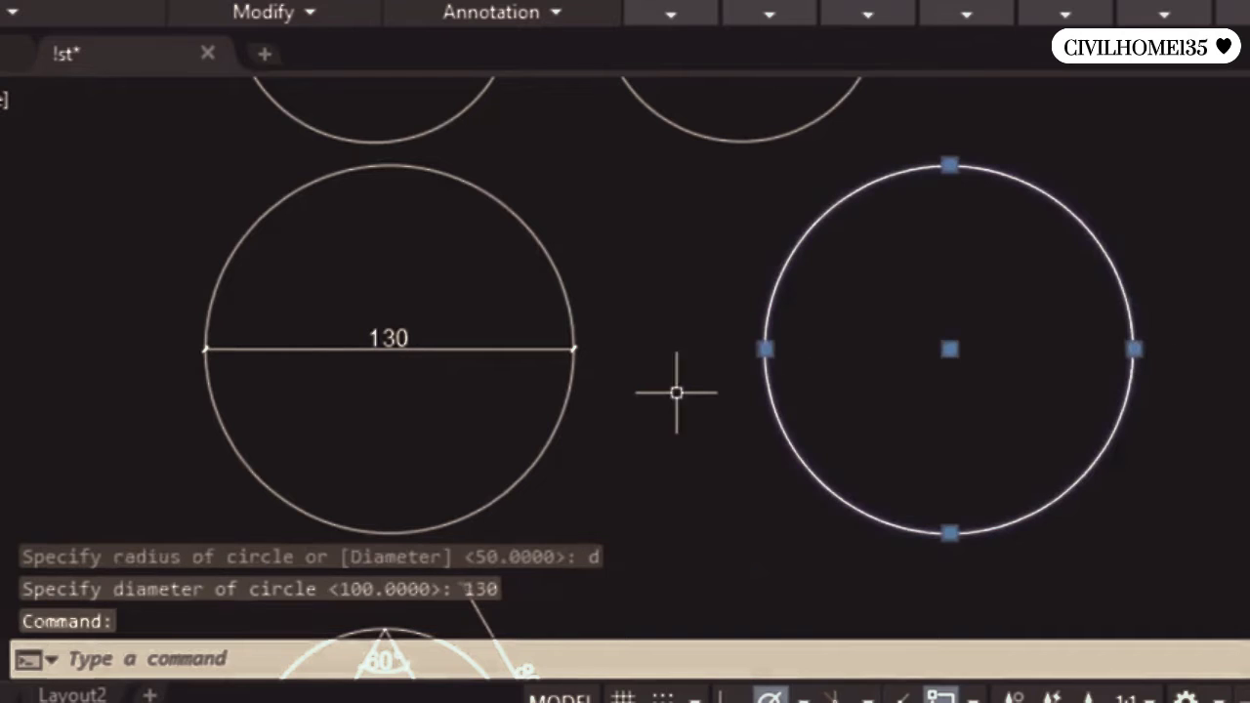
pyautogui.click(559, 417)
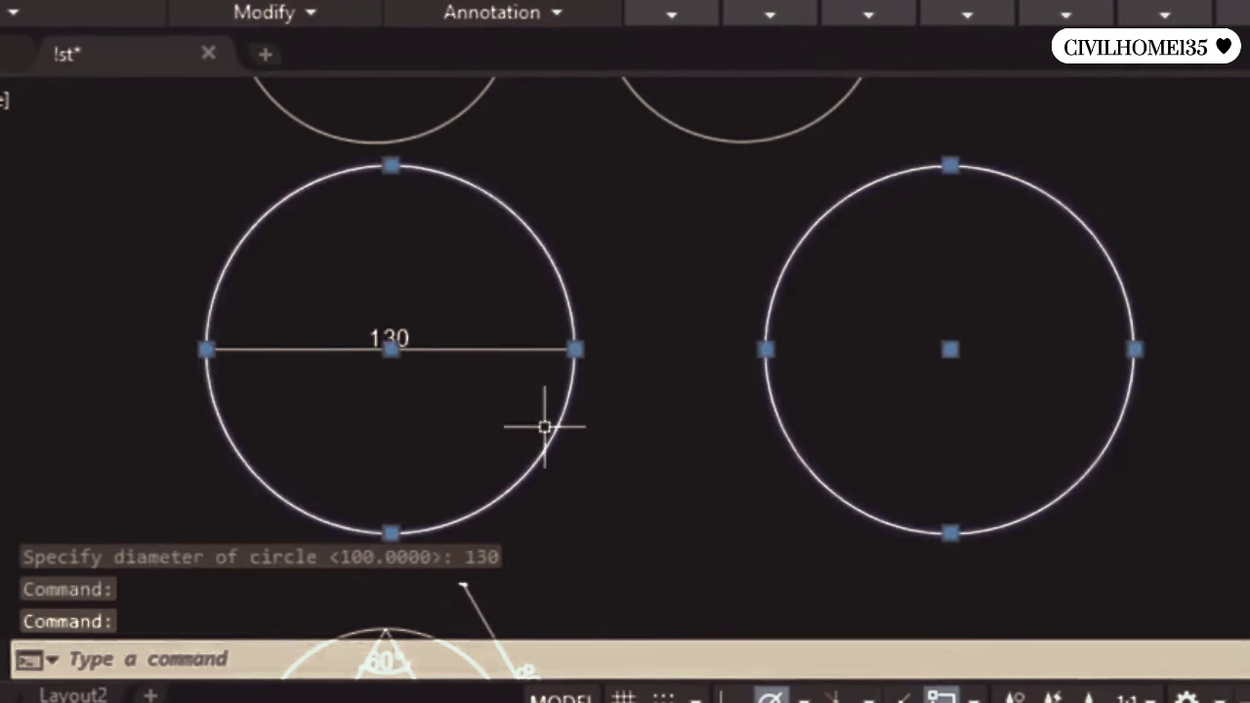
pyautogui.press('Escape')
pyautogui.click(391, 343)
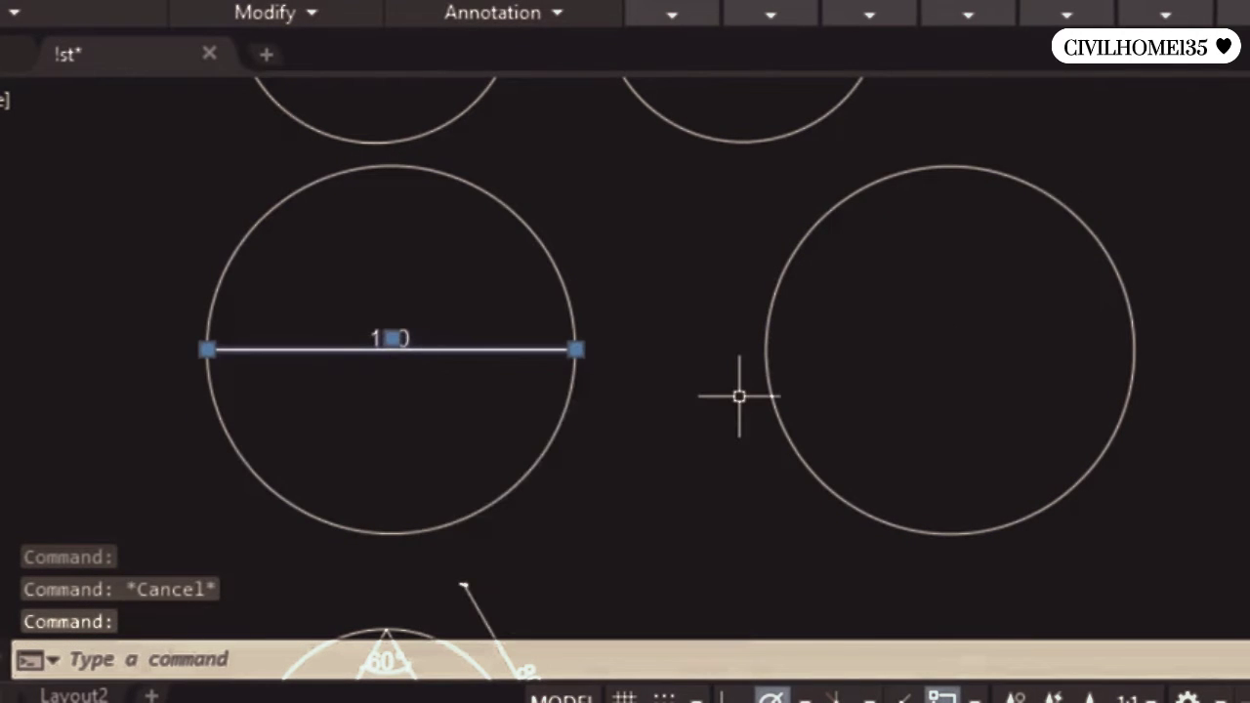
pyautogui.press('Escape')
pyautogui.click(547, 450)
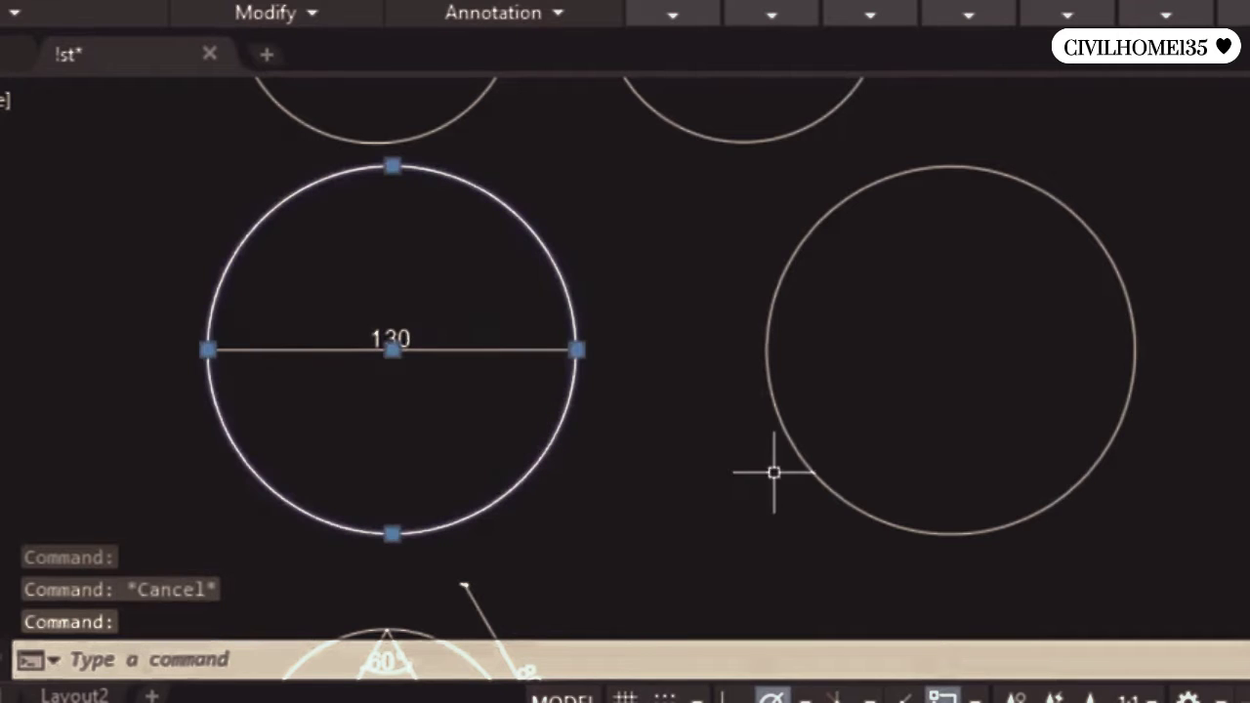
pyautogui.click(812, 475)
pyautogui.moveTo(596, 545); pyautogui.dragTo(573, 159, button='middle')
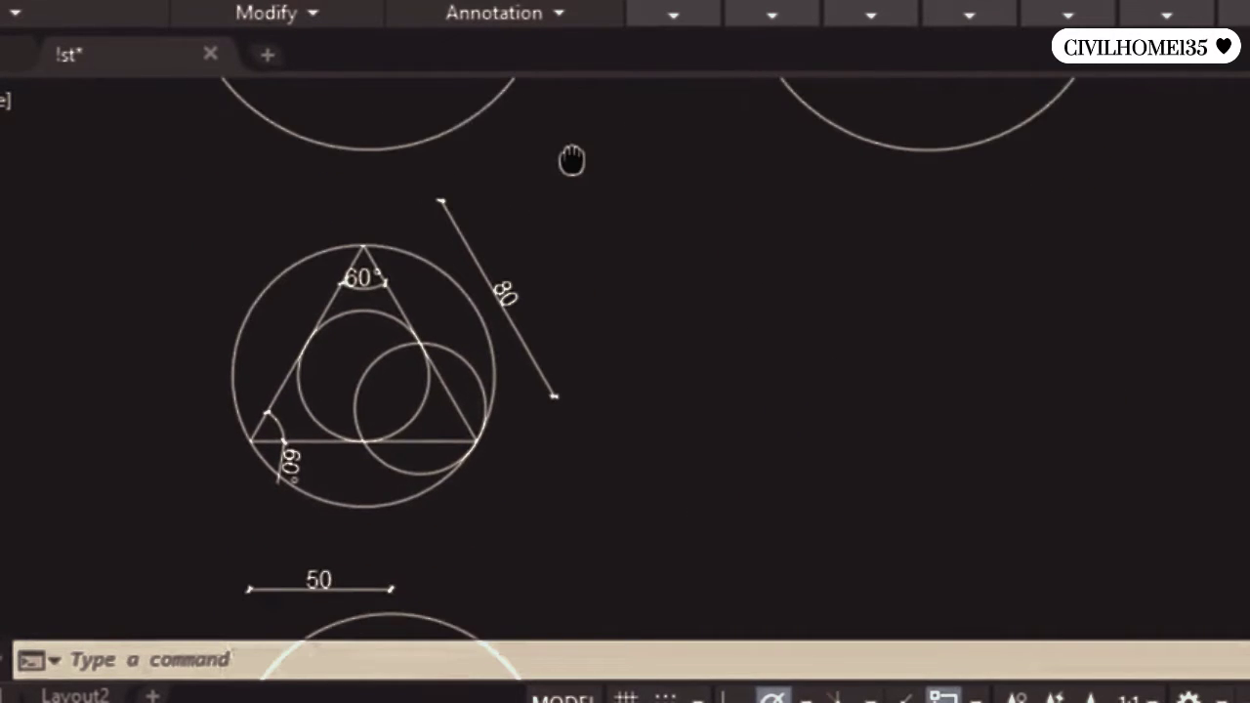
pyautogui.scroll(3, 430, 254)
pyautogui.moveTo(430, 424); pyautogui.dragTo(448, 466, button='middle')
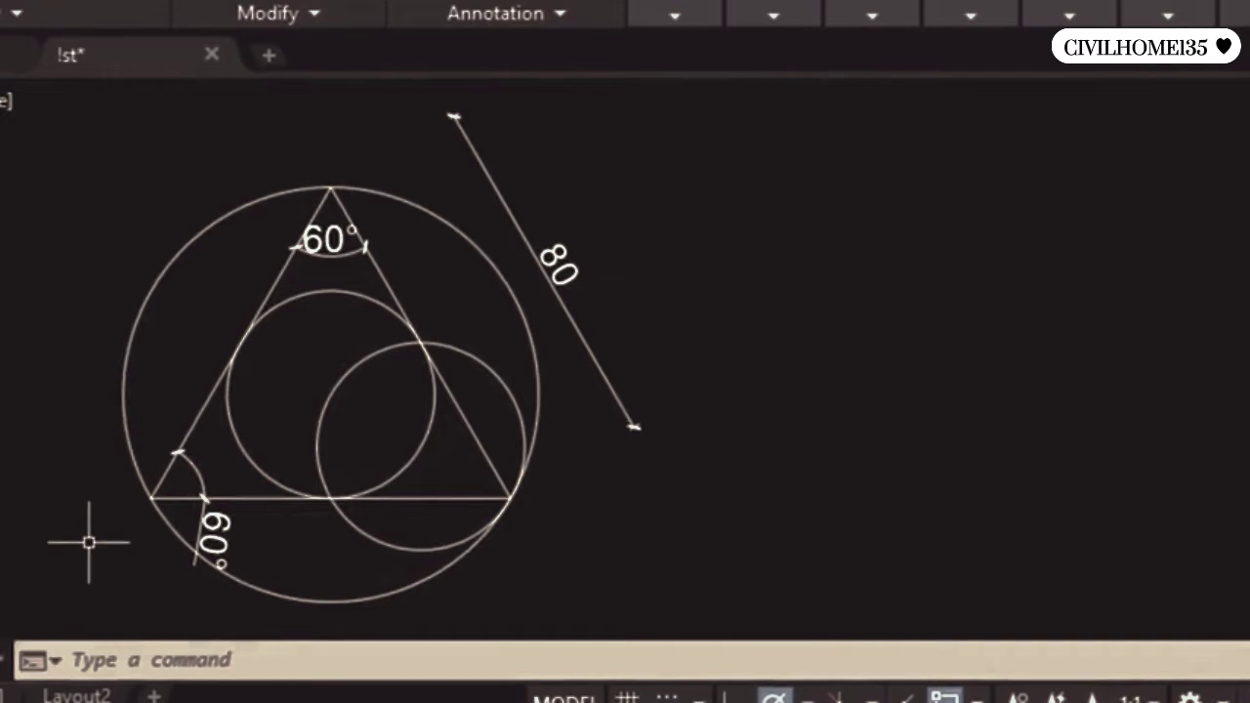
pyautogui.click(203, 412)
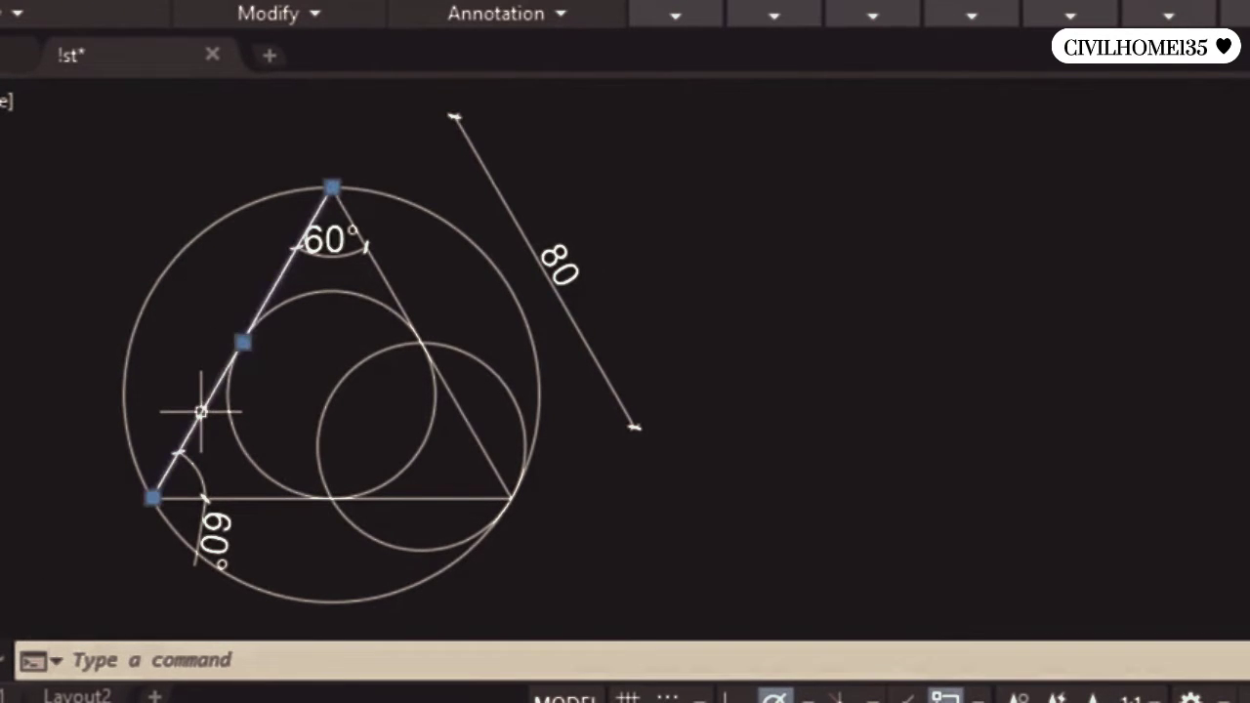
pyautogui.click(274, 500)
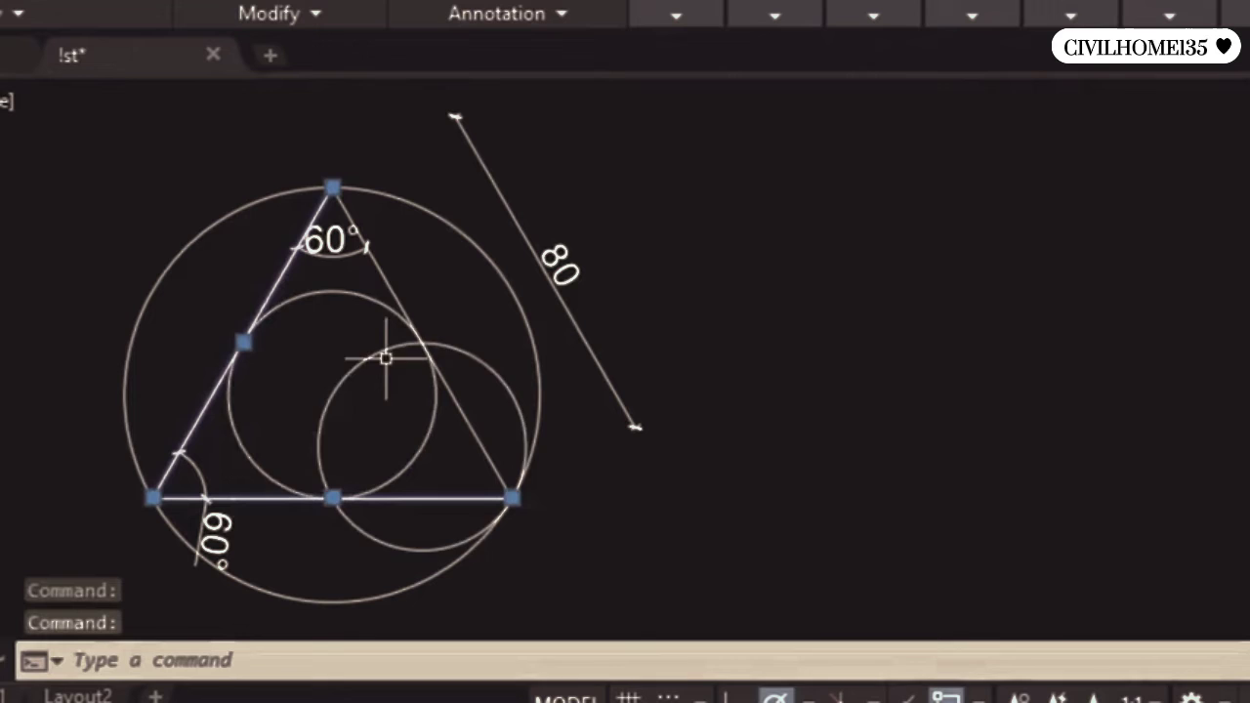
pyautogui.click(388, 283)
pyautogui.press('Escape')
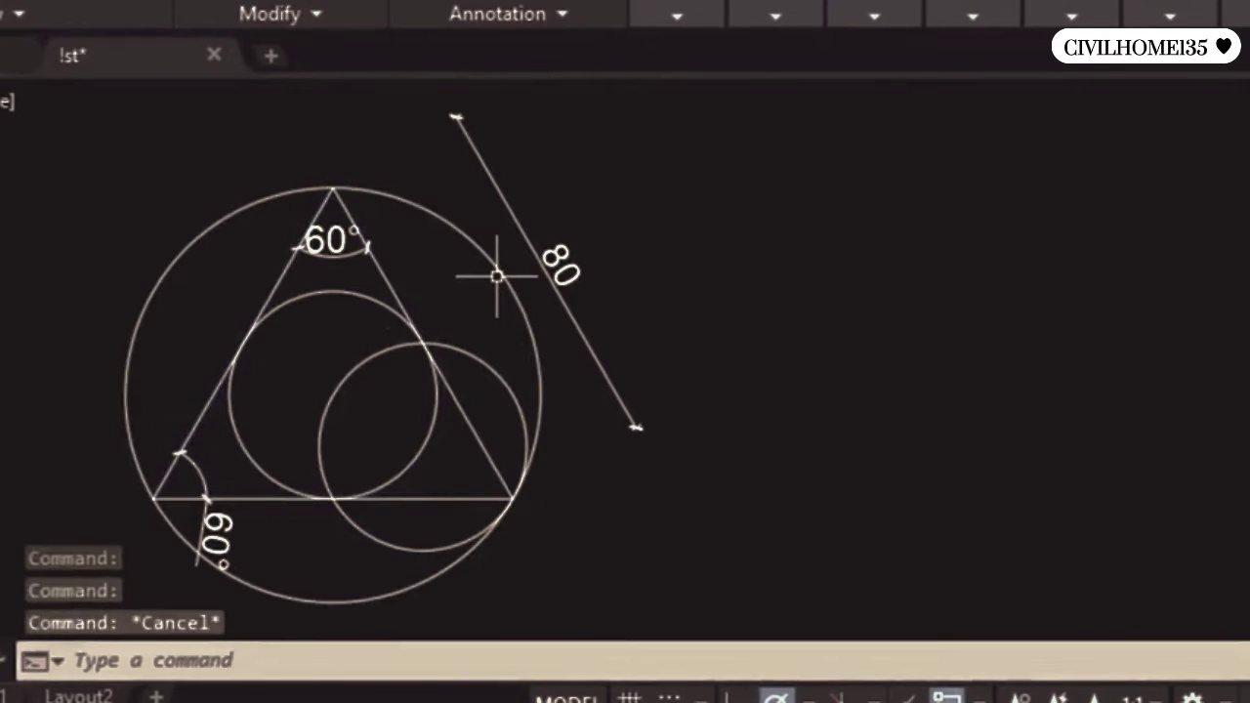
pyautogui.click(497, 277)
pyautogui.press('Escape')
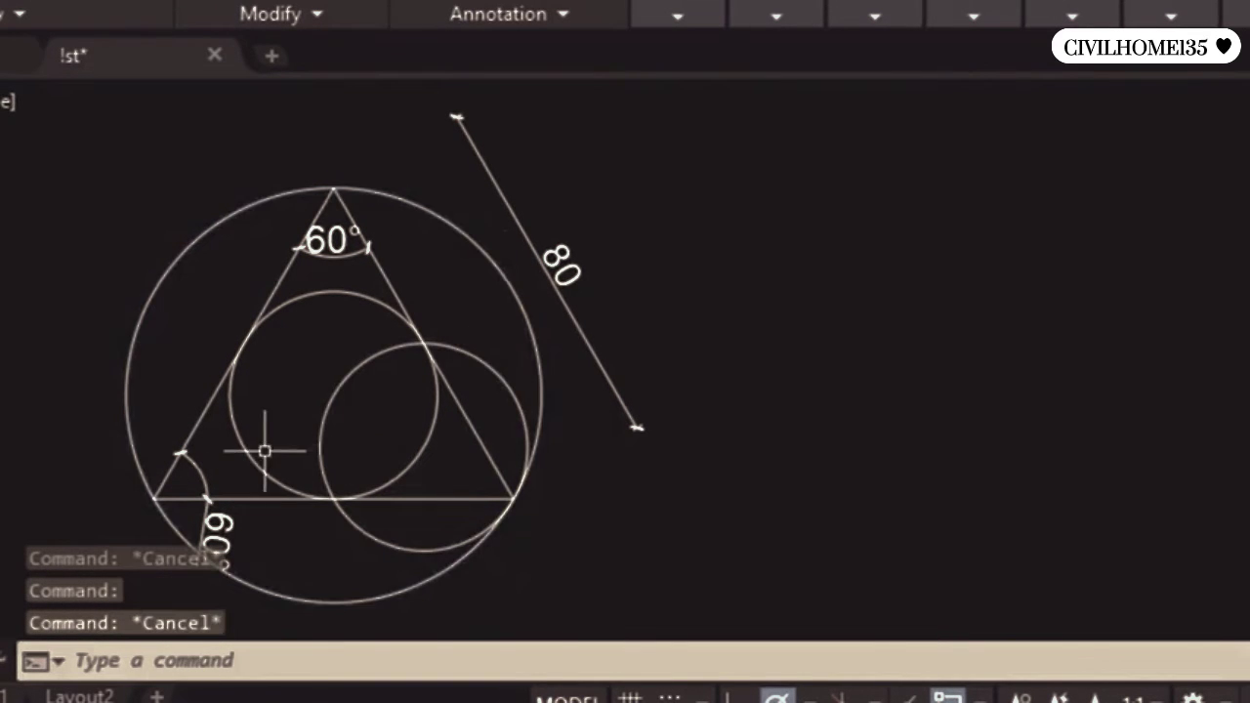
pyautogui.click(256, 456)
pyautogui.press('Escape')
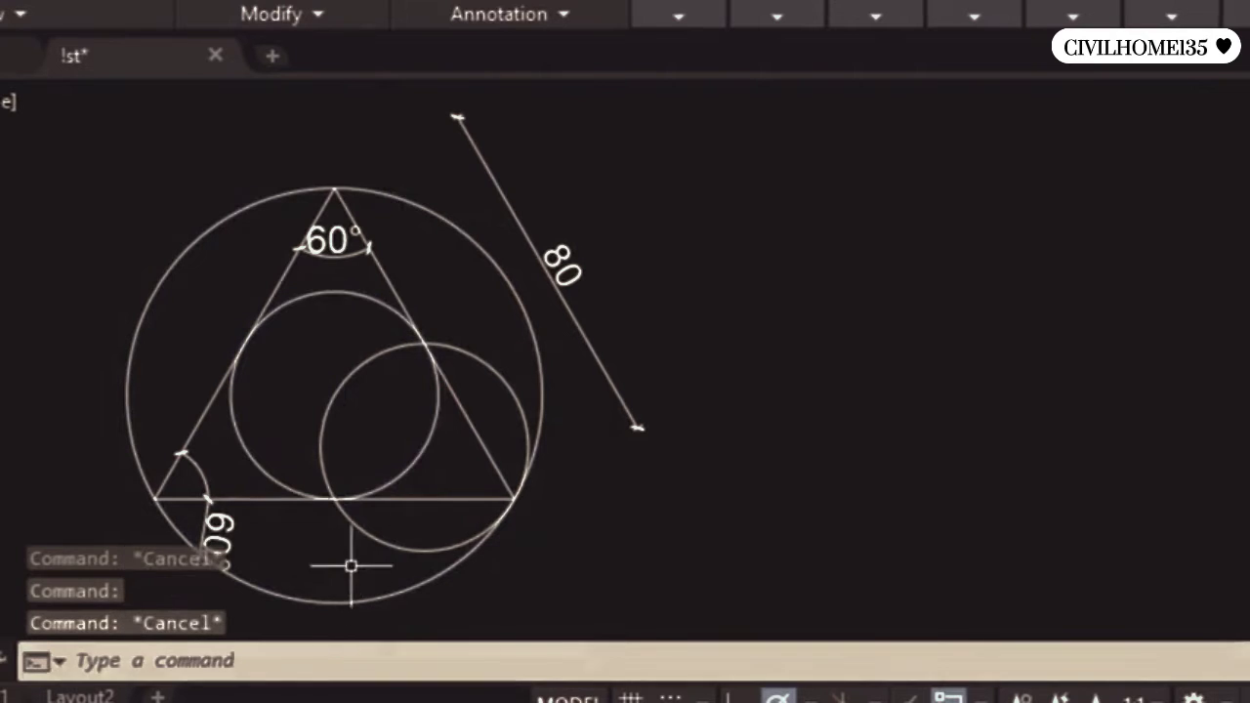
pyautogui.click(369, 534)
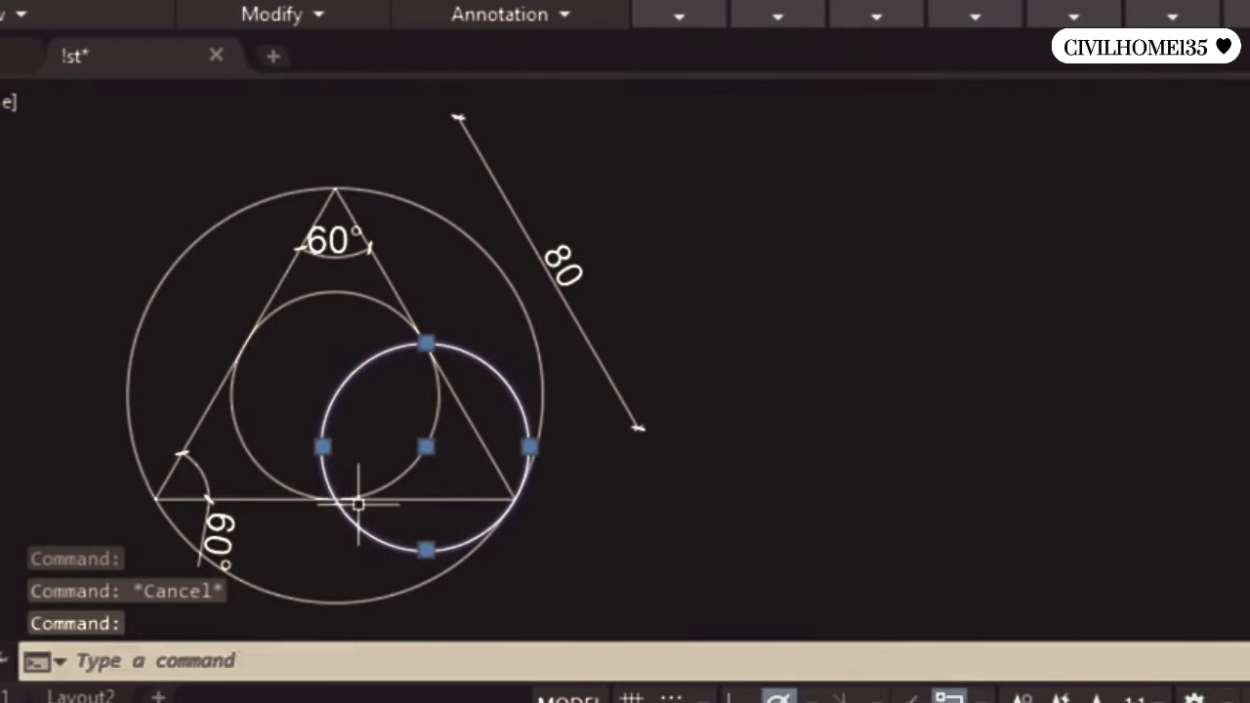
pyautogui.click(174, 498)
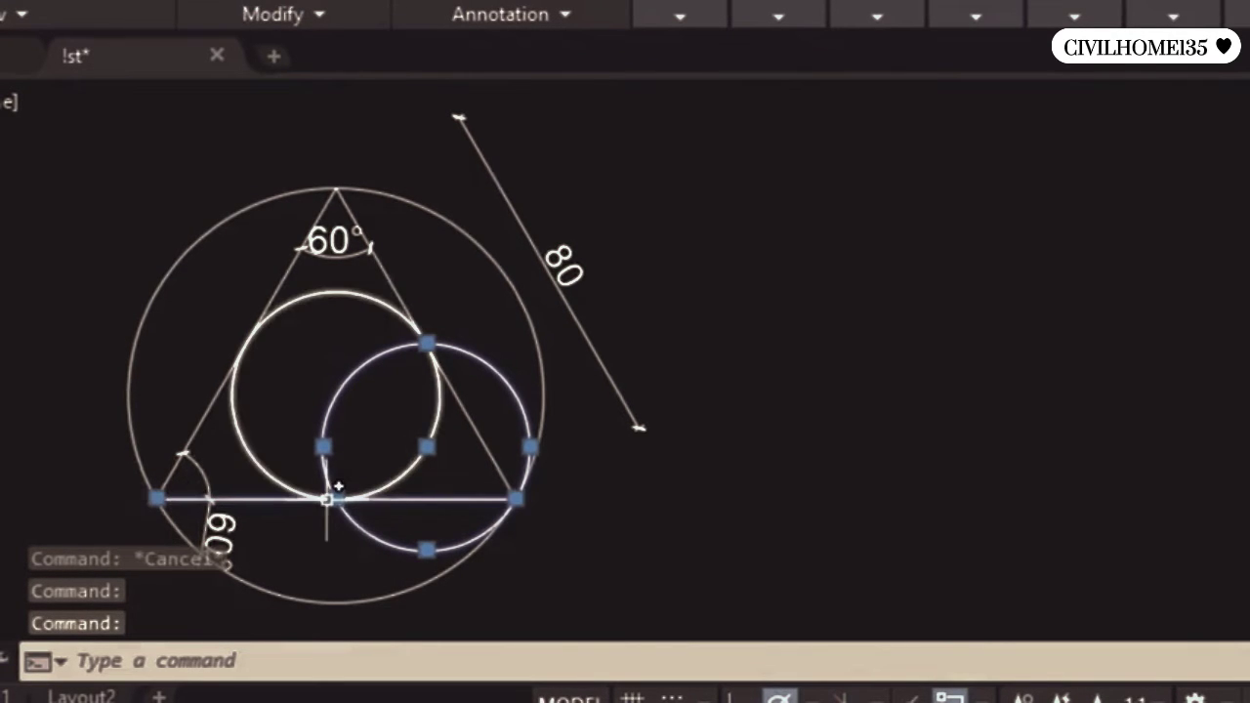
pyautogui.click(476, 430)
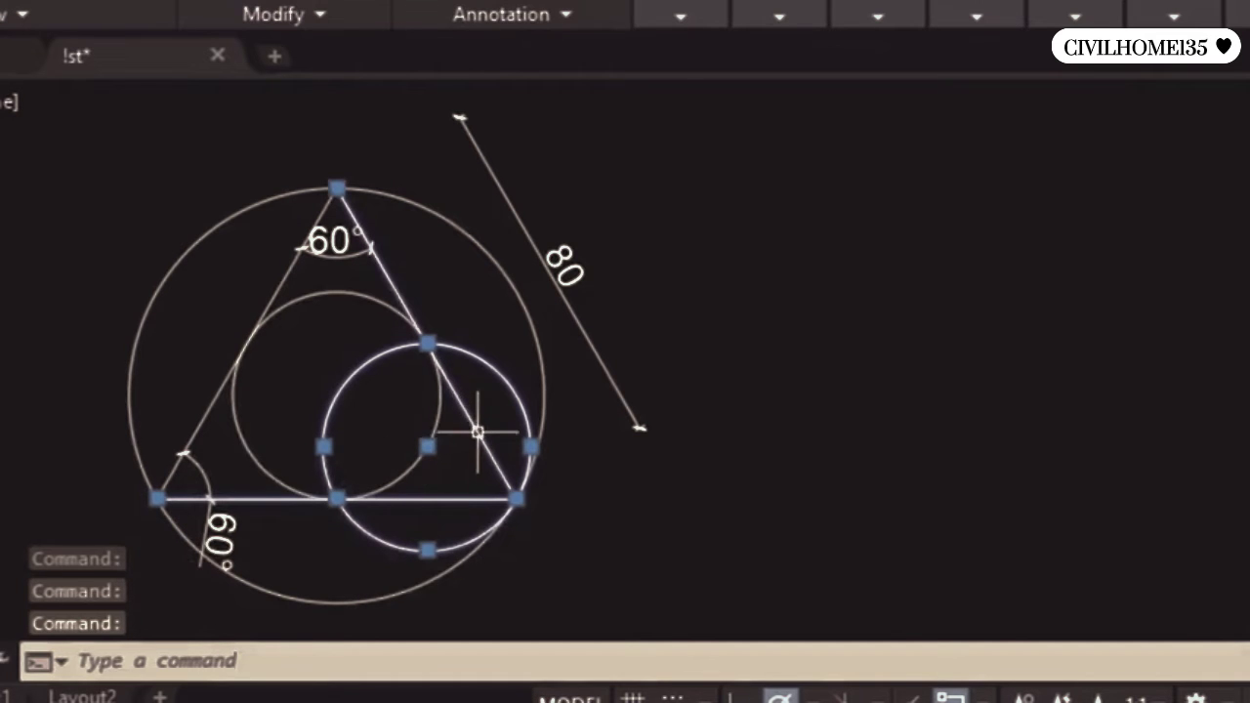
pyautogui.click(428, 342)
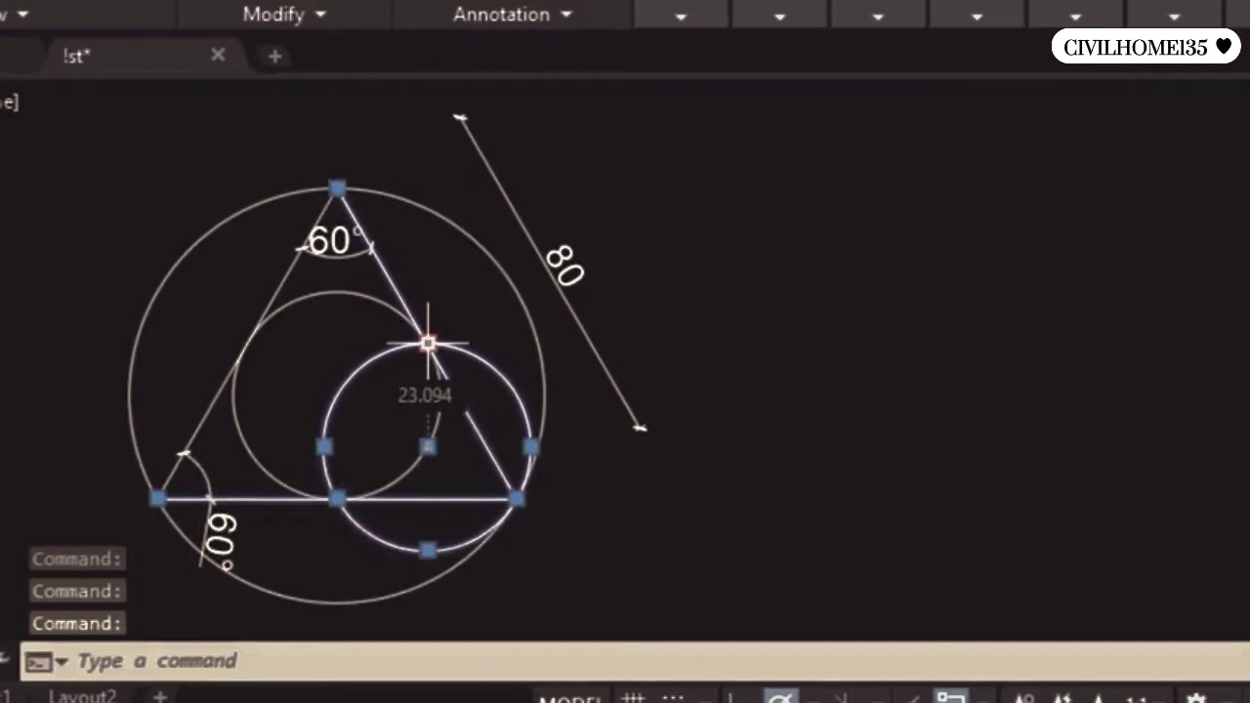
pyautogui.click(518, 498)
pyautogui.press('Escape')
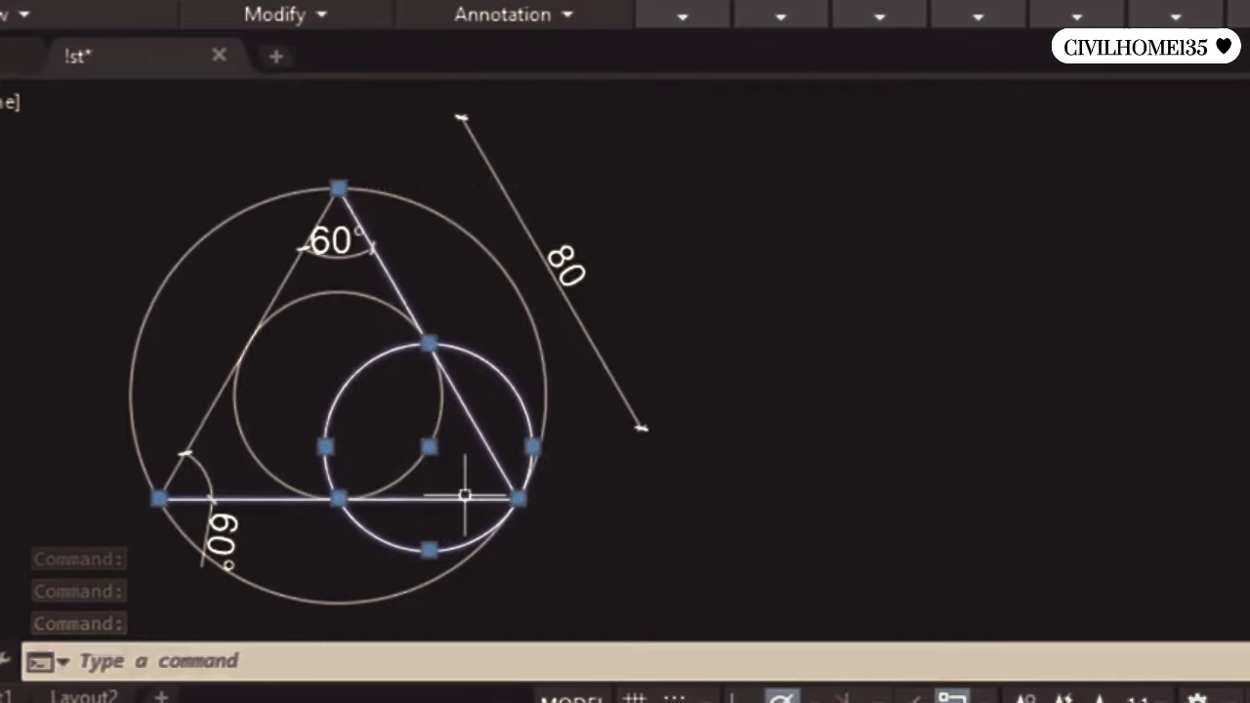
pyautogui.press('Escape')
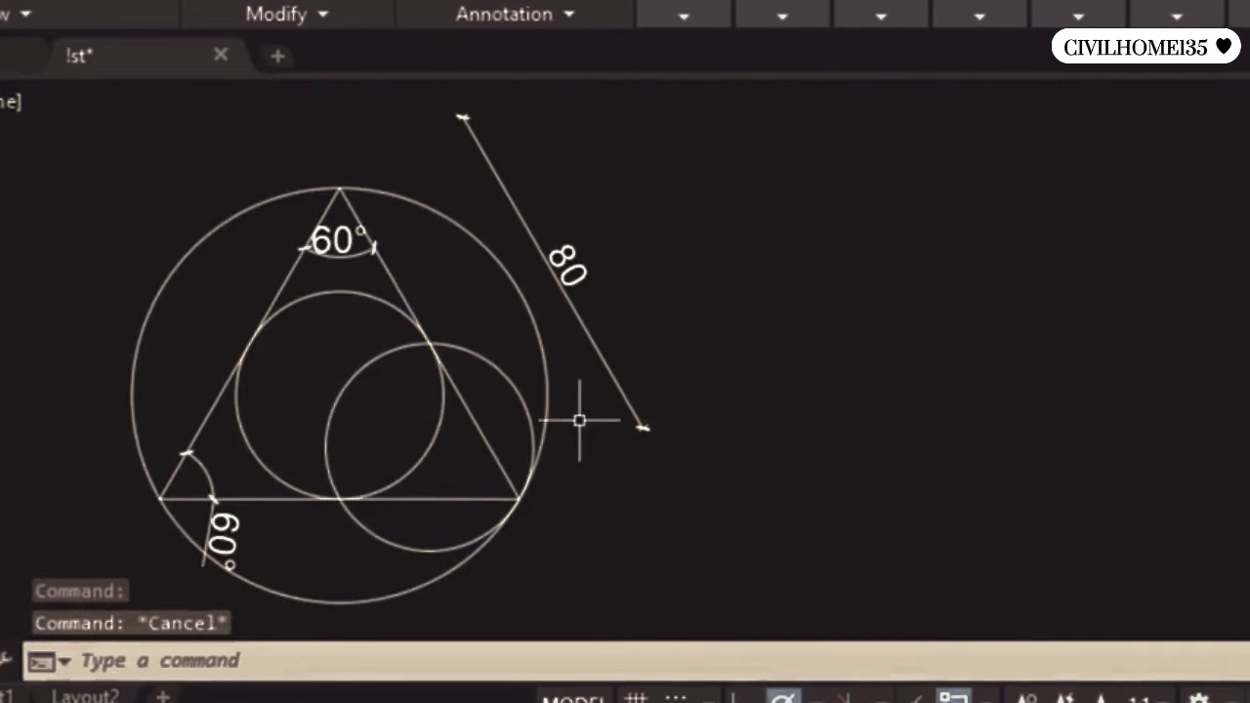
pyautogui.moveTo(793, 421); pyautogui.dragTo(672, 430, button='middle')
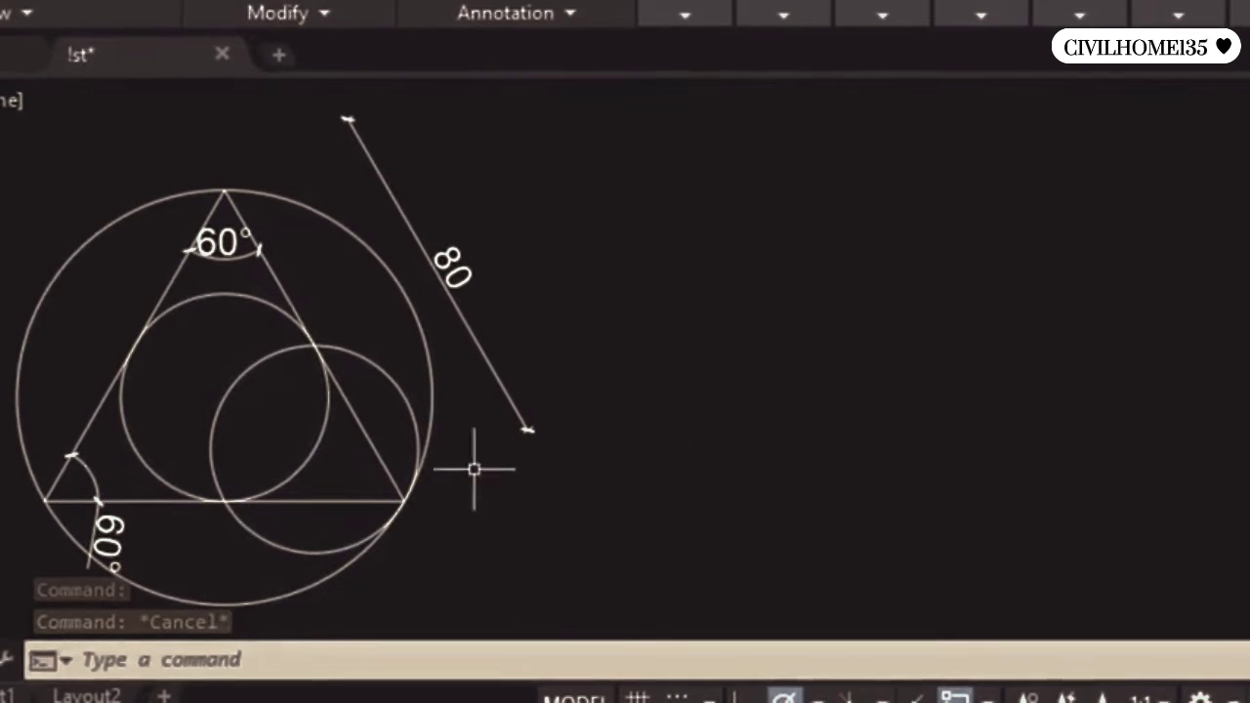
pyautogui.click(90, 422)
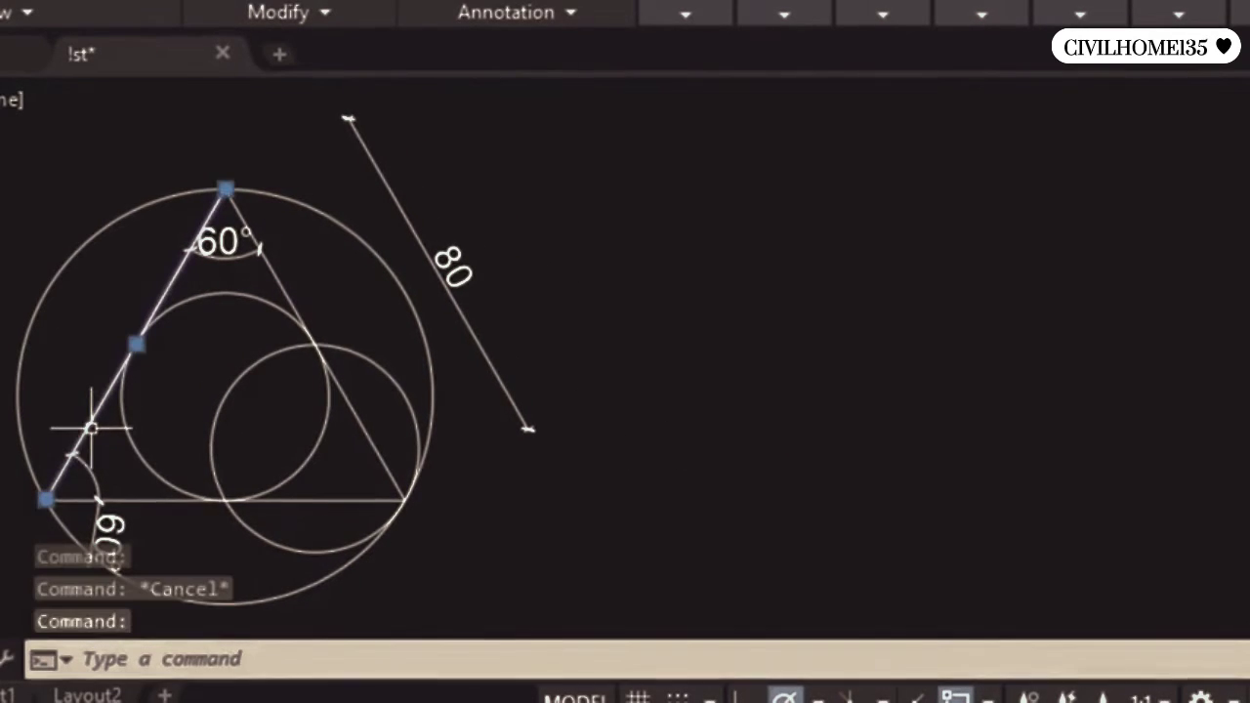
pyautogui.click(381, 451)
pyautogui.click(344, 499)
pyautogui.press('Escape')
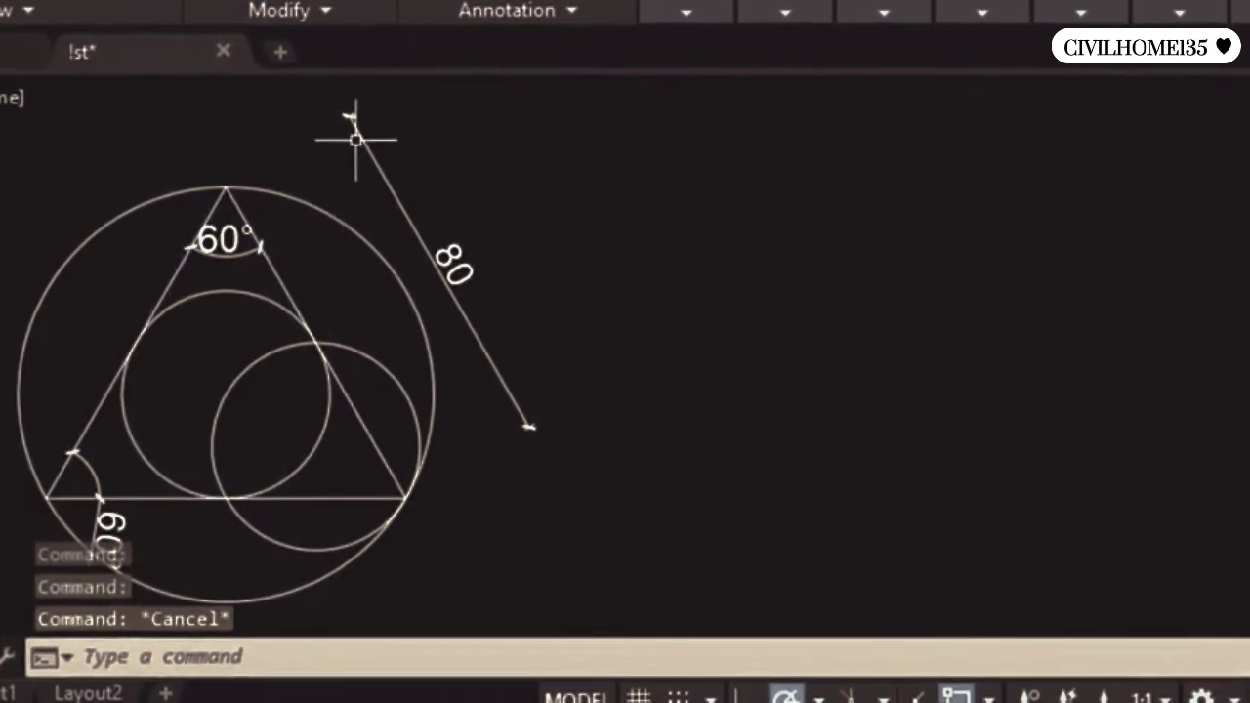
pyautogui.click(220, 249)
pyautogui.click(90, 476)
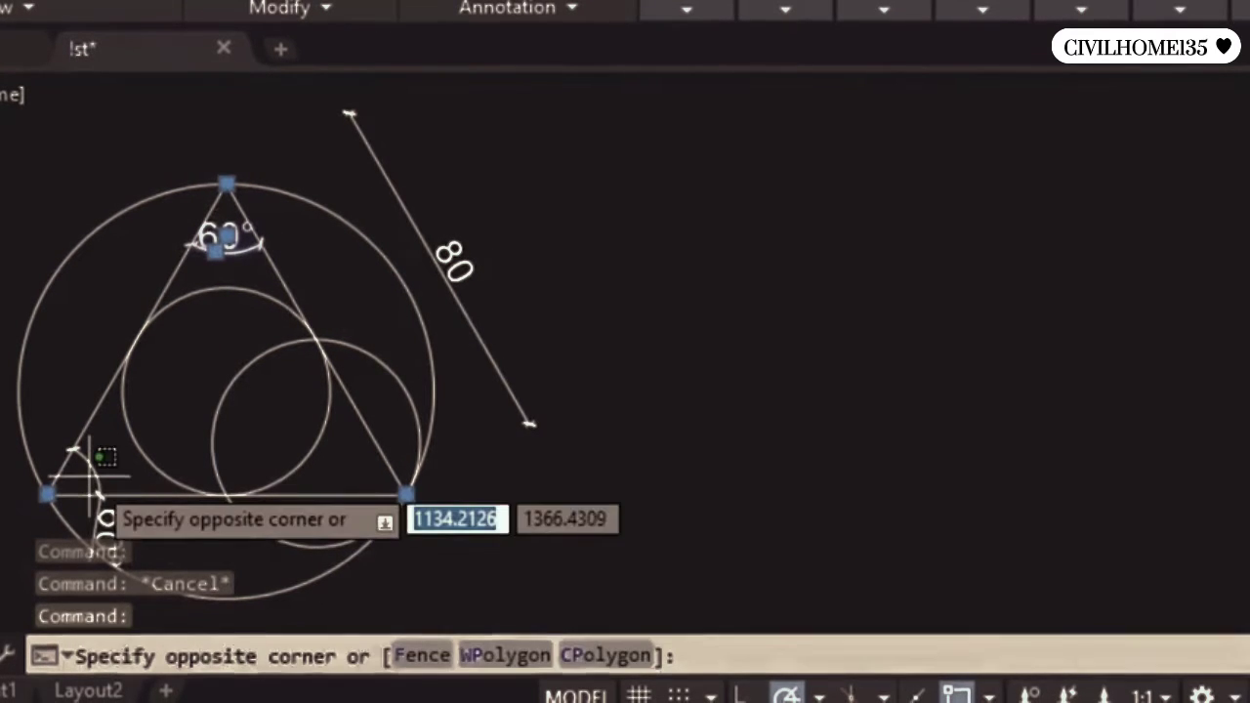
pyautogui.click(103, 449)
pyautogui.press('Escape')
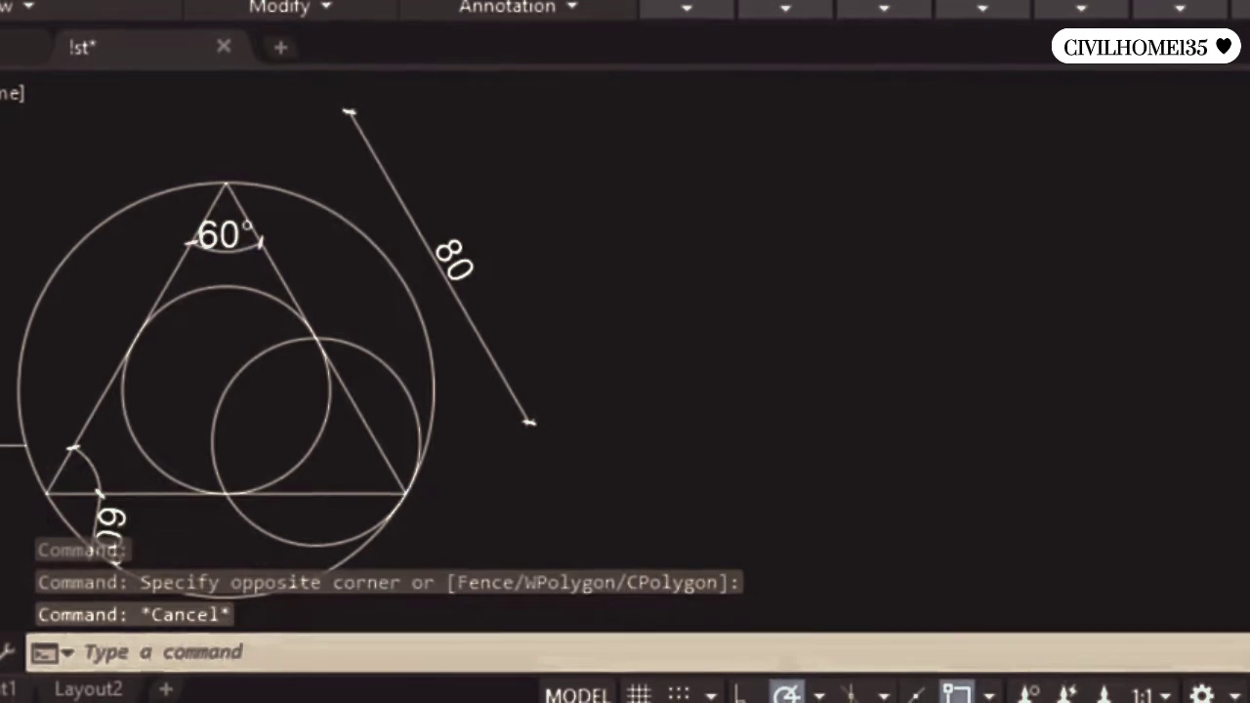
pyautogui.click(86, 467)
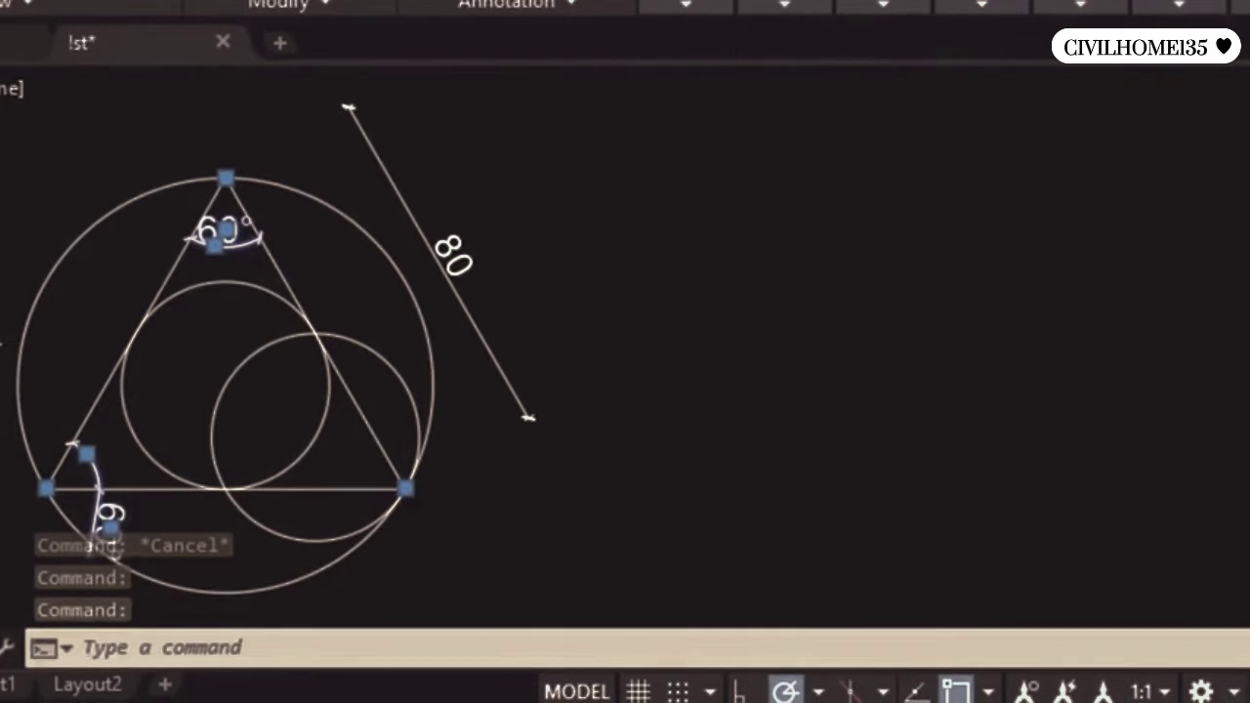
pyautogui.press('Escape')
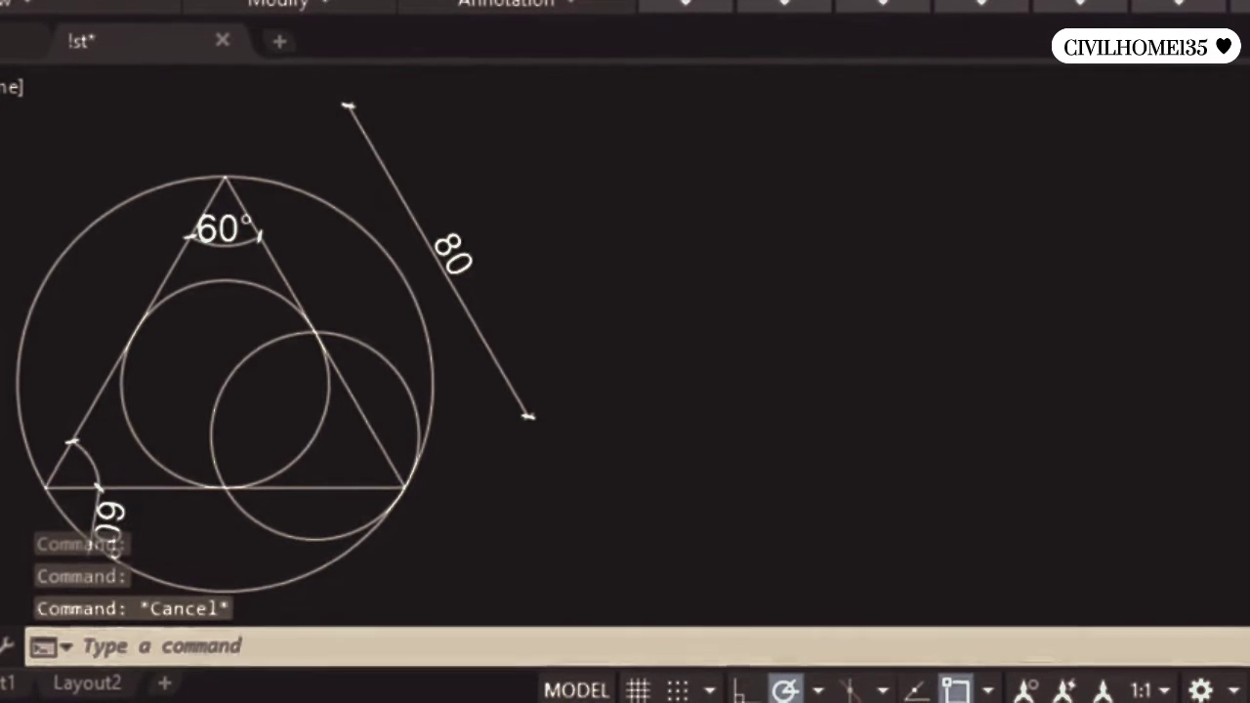
pyautogui.moveTo(2, 459); pyautogui.dragTo(26, 452, button='middle')
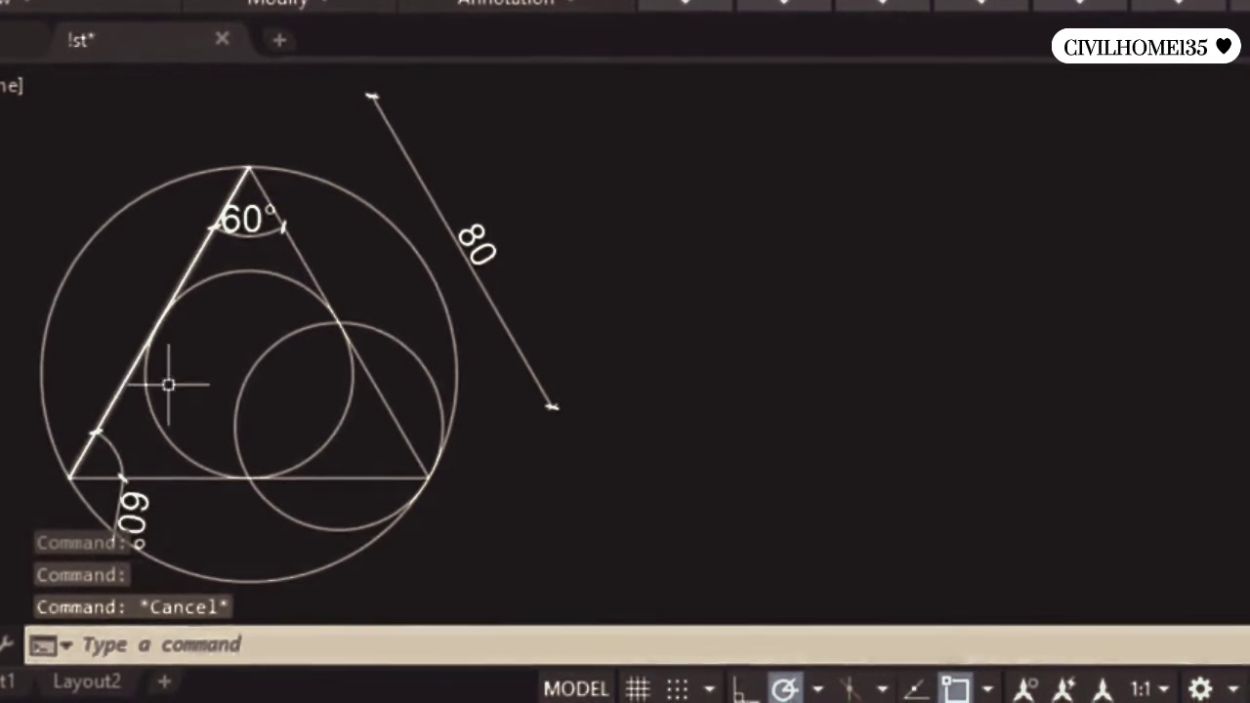
pyautogui.click(478, 263)
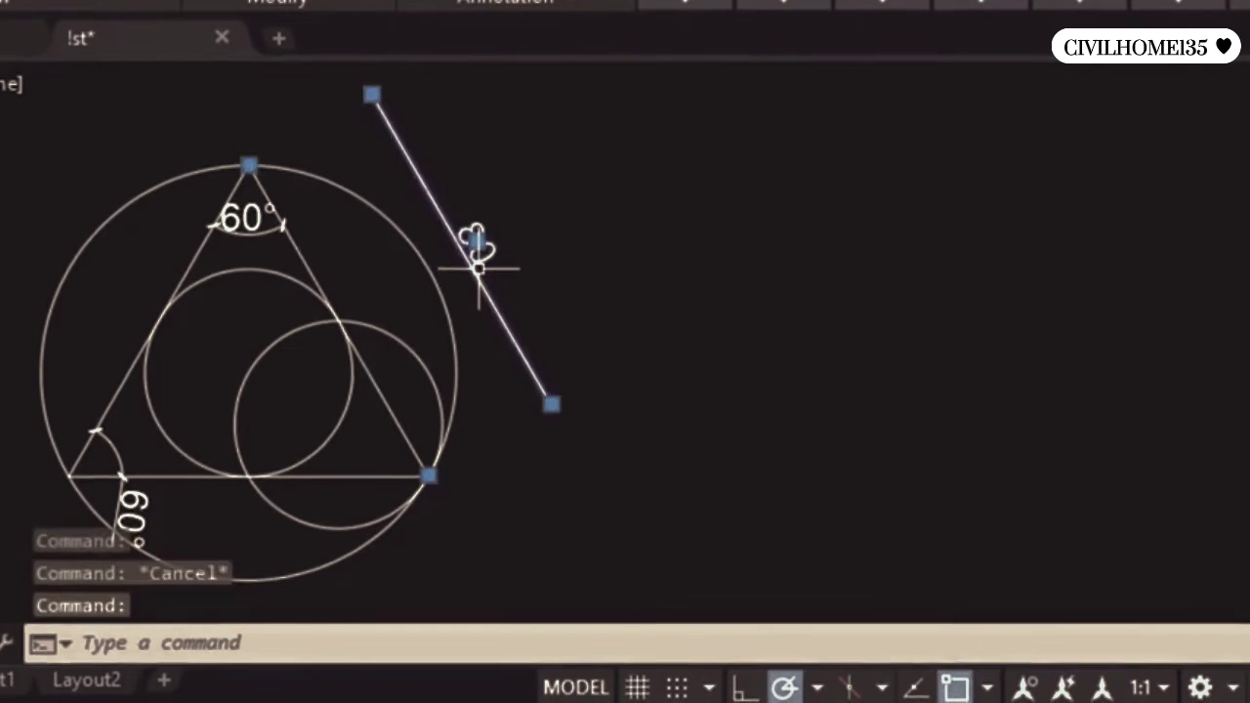
pyautogui.press('Escape')
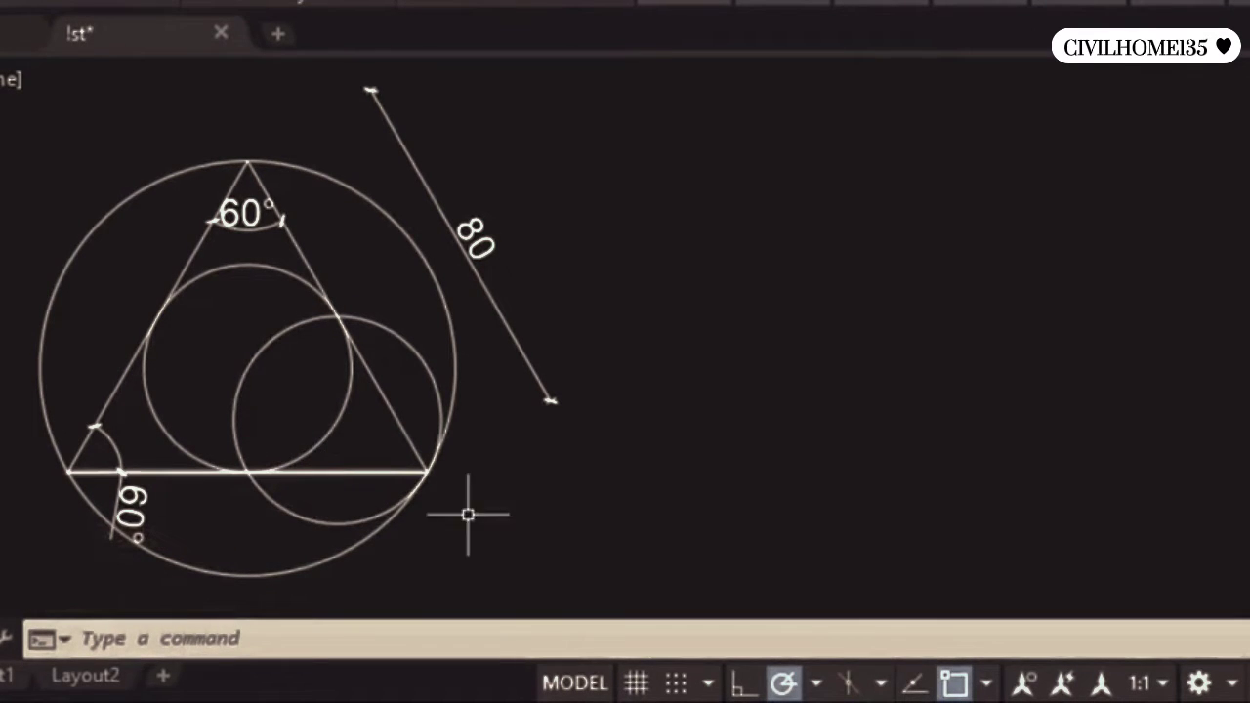
# Step: With Ortho on, draw an 80-unit horizontal line right of the first figure
pyautogui.click(741, 684)
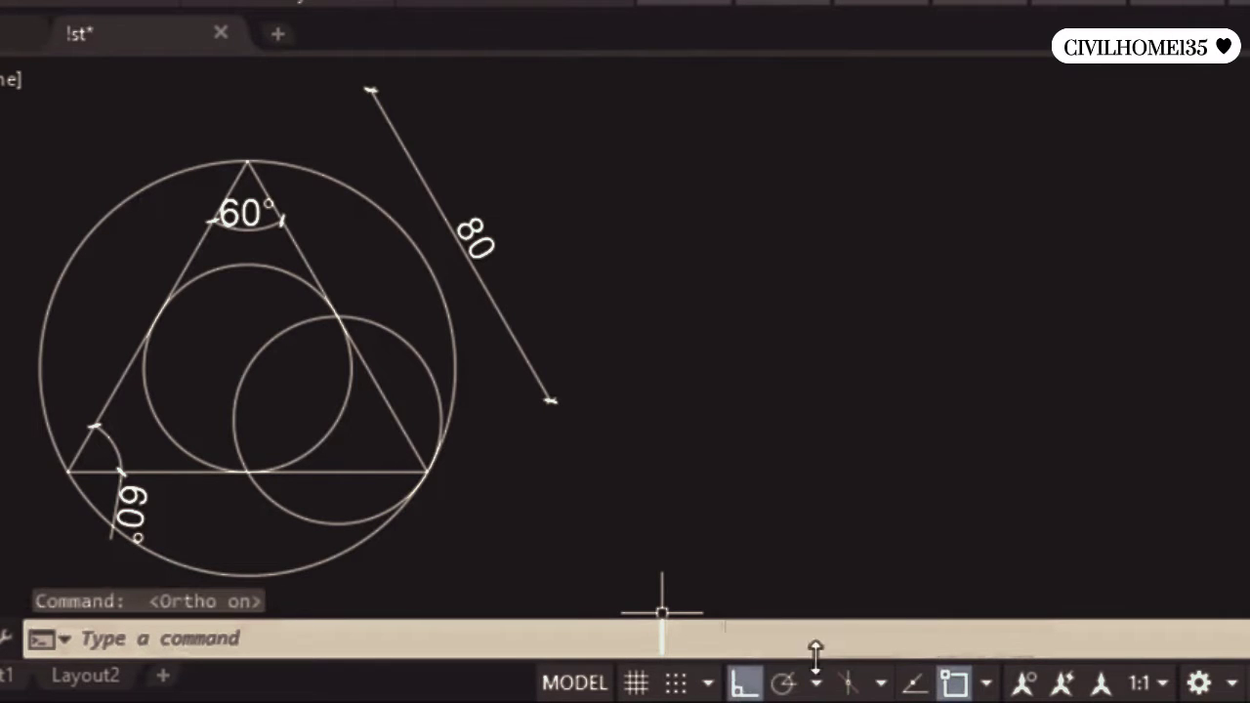
pyautogui.write('l')
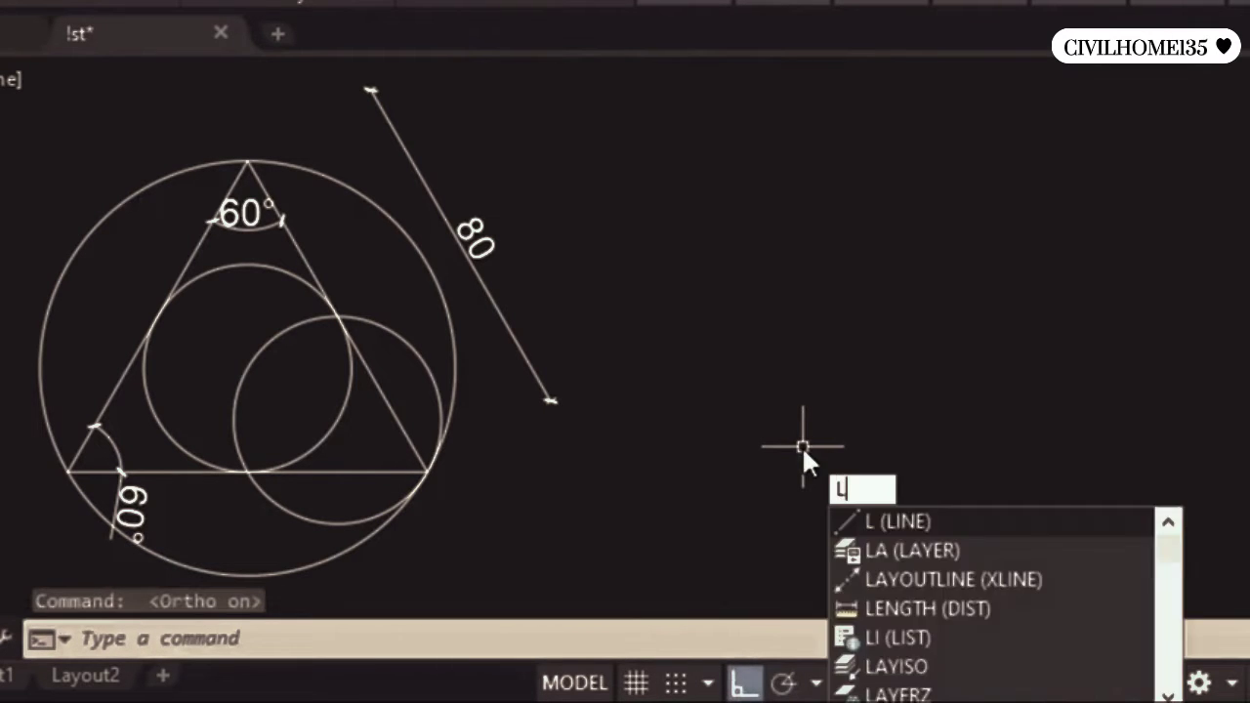
pyautogui.press('Return')
pyautogui.click(738, 464)
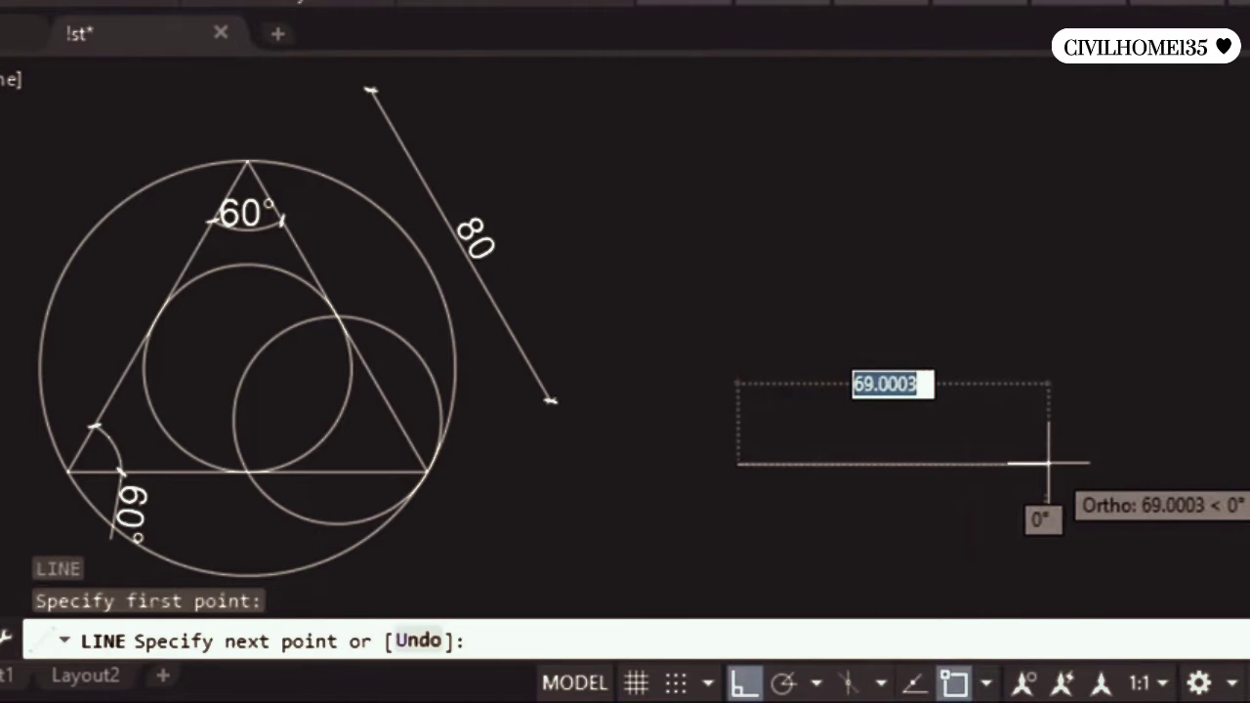
pyautogui.write('80')
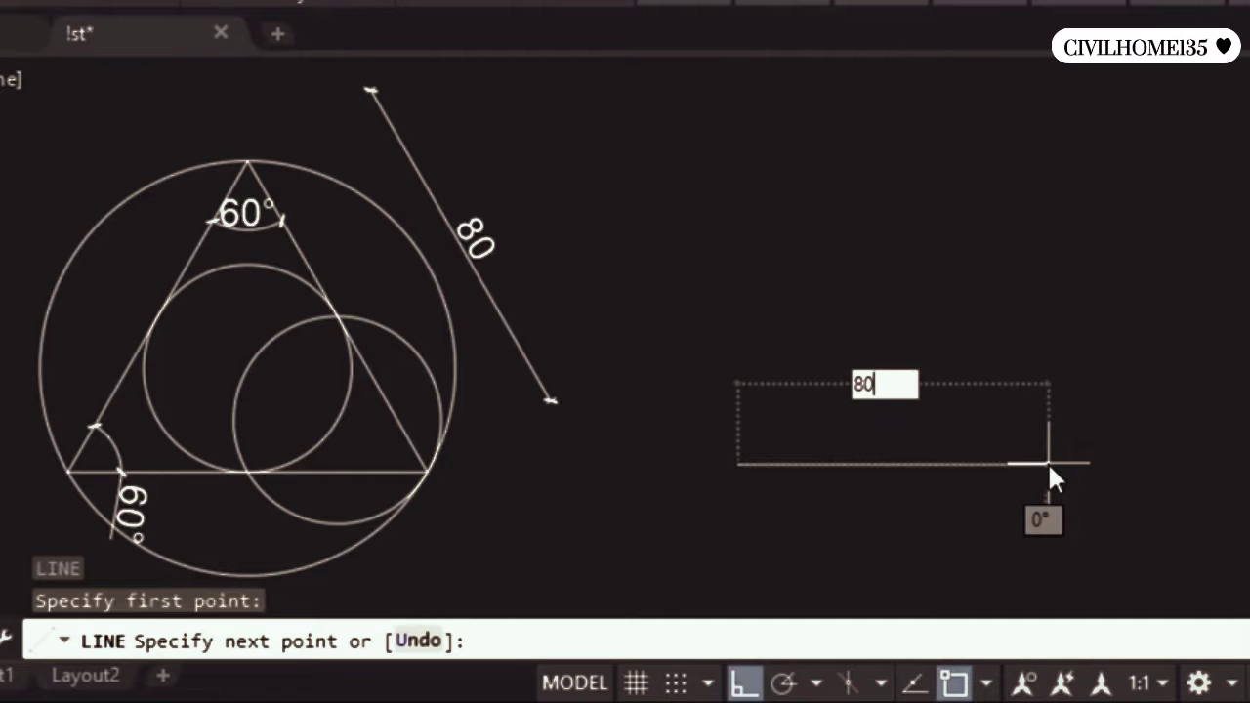
pyautogui.press('Return')
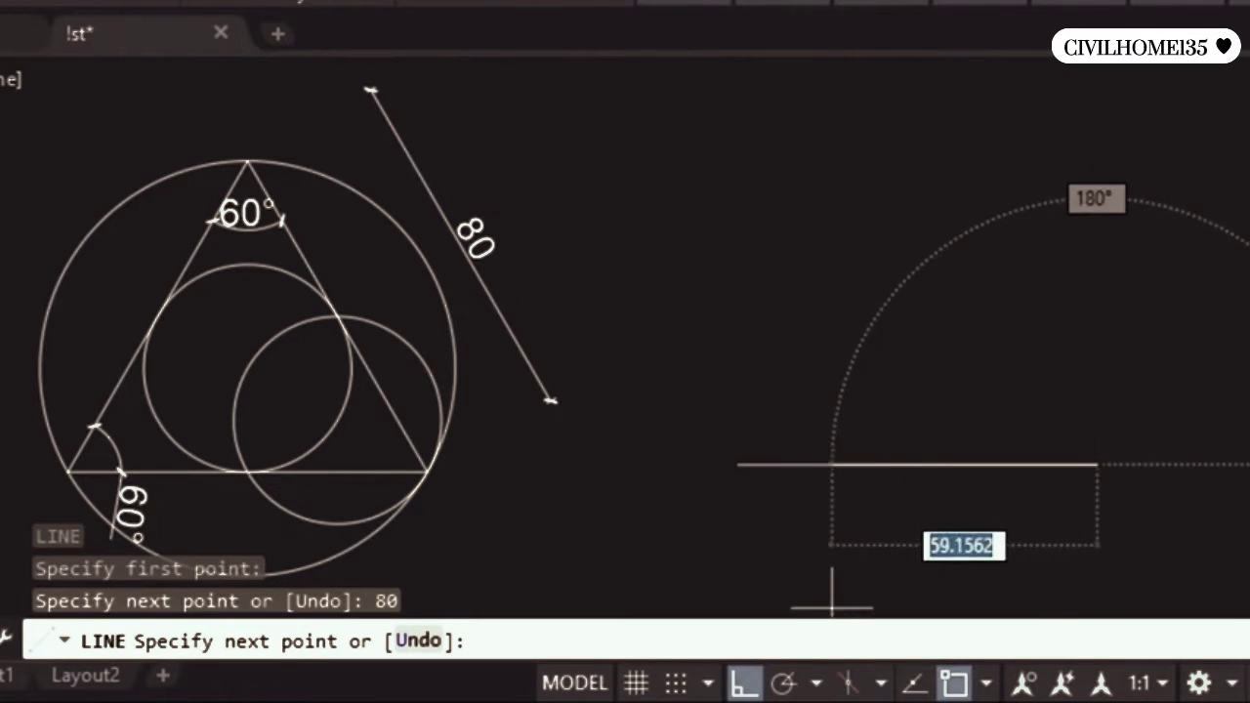
# Step: Replace Ortho with 30° polar tracking to trace the next side at 120°
pyautogui.click(742, 686)
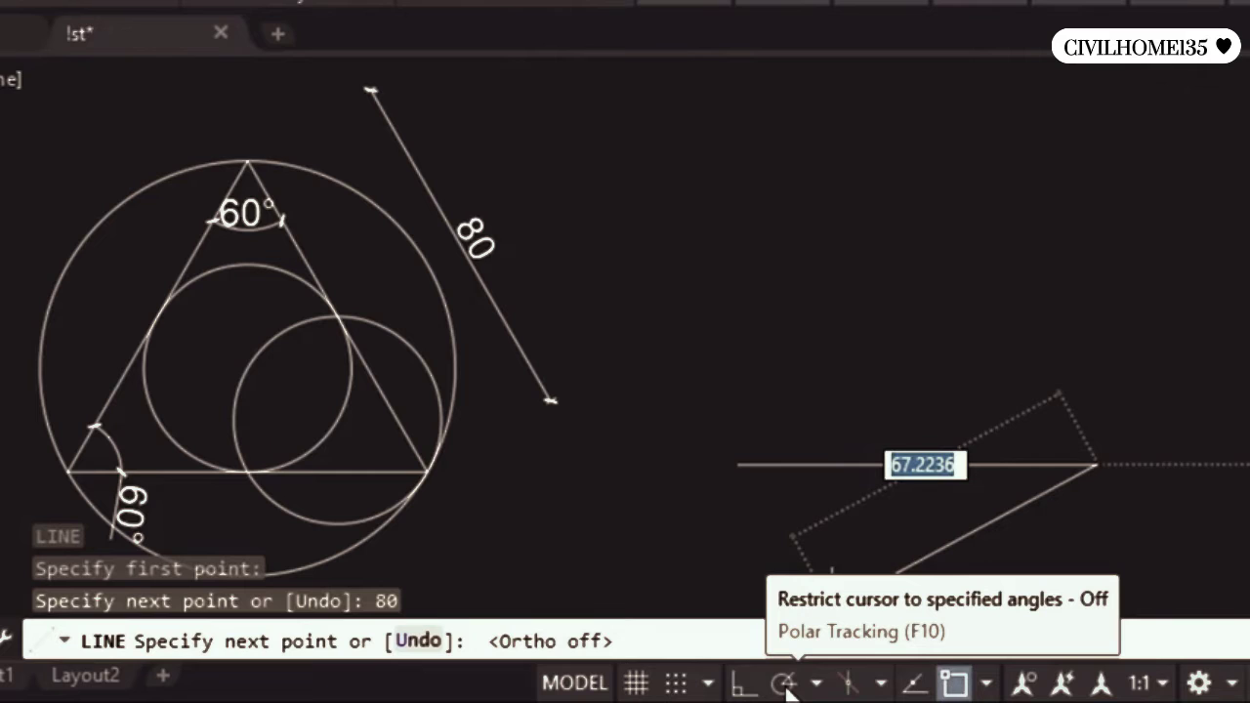
pyautogui.click(784, 685)
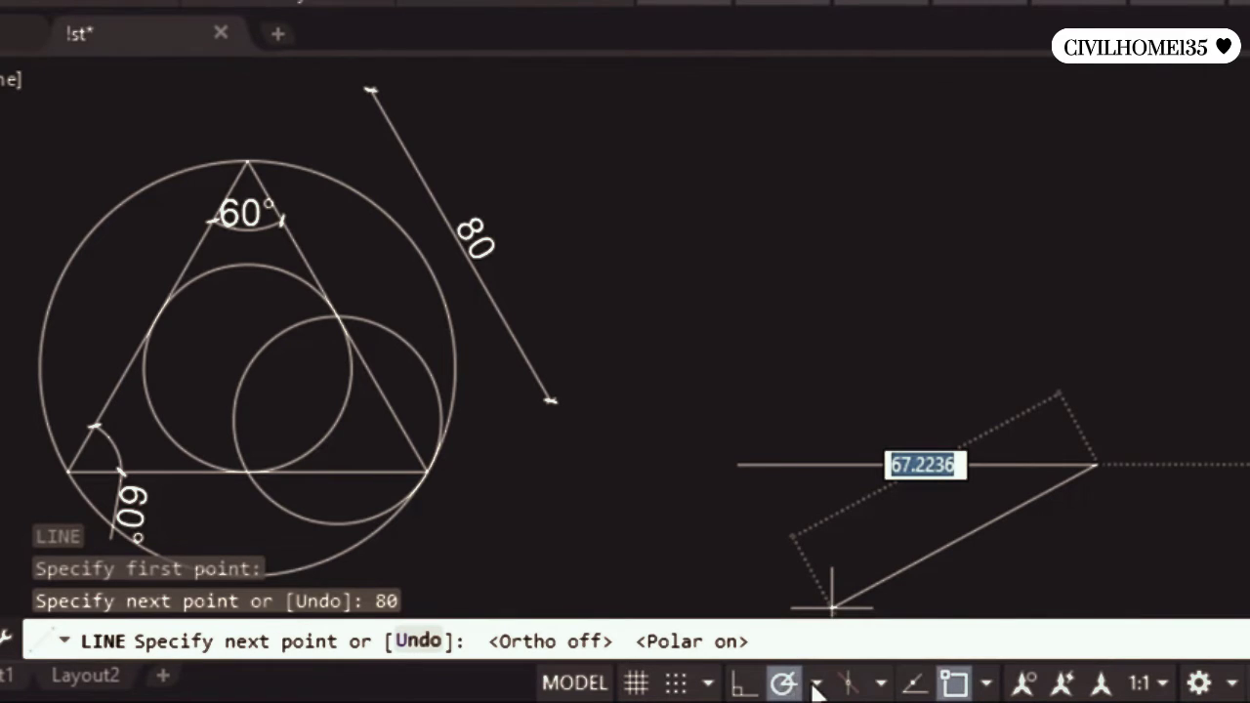
pyautogui.click(818, 687)
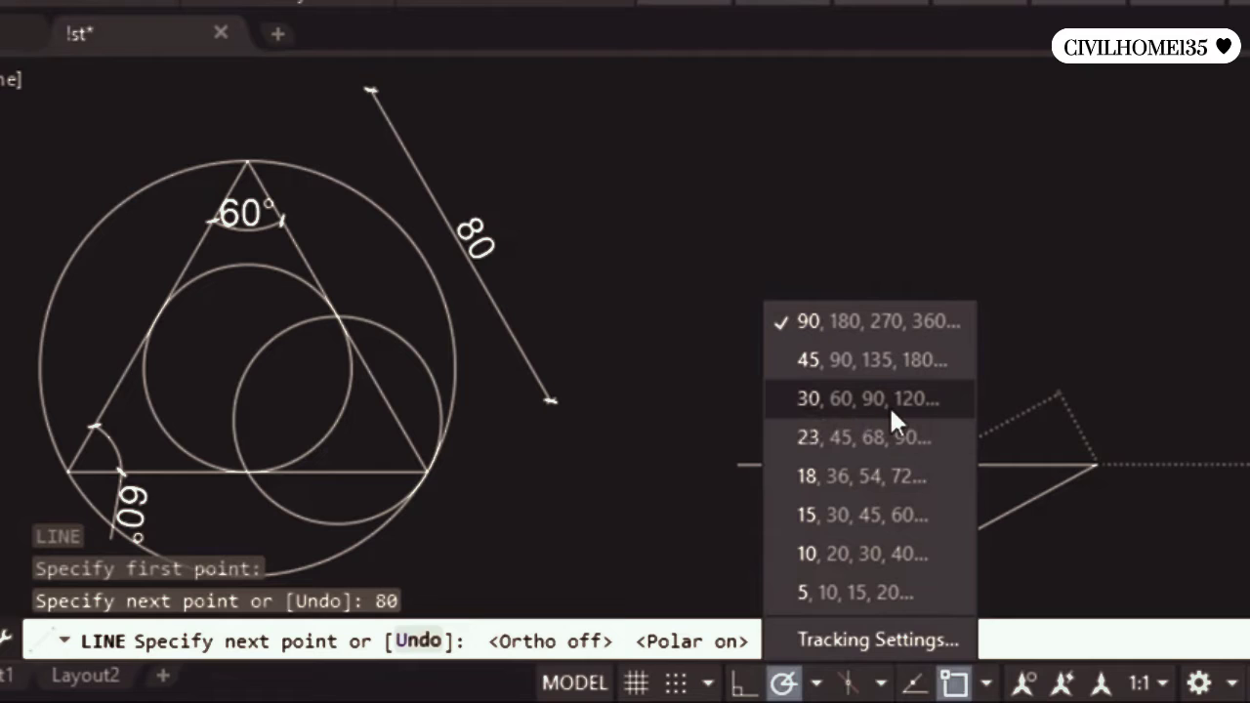
pyautogui.click(795, 405)
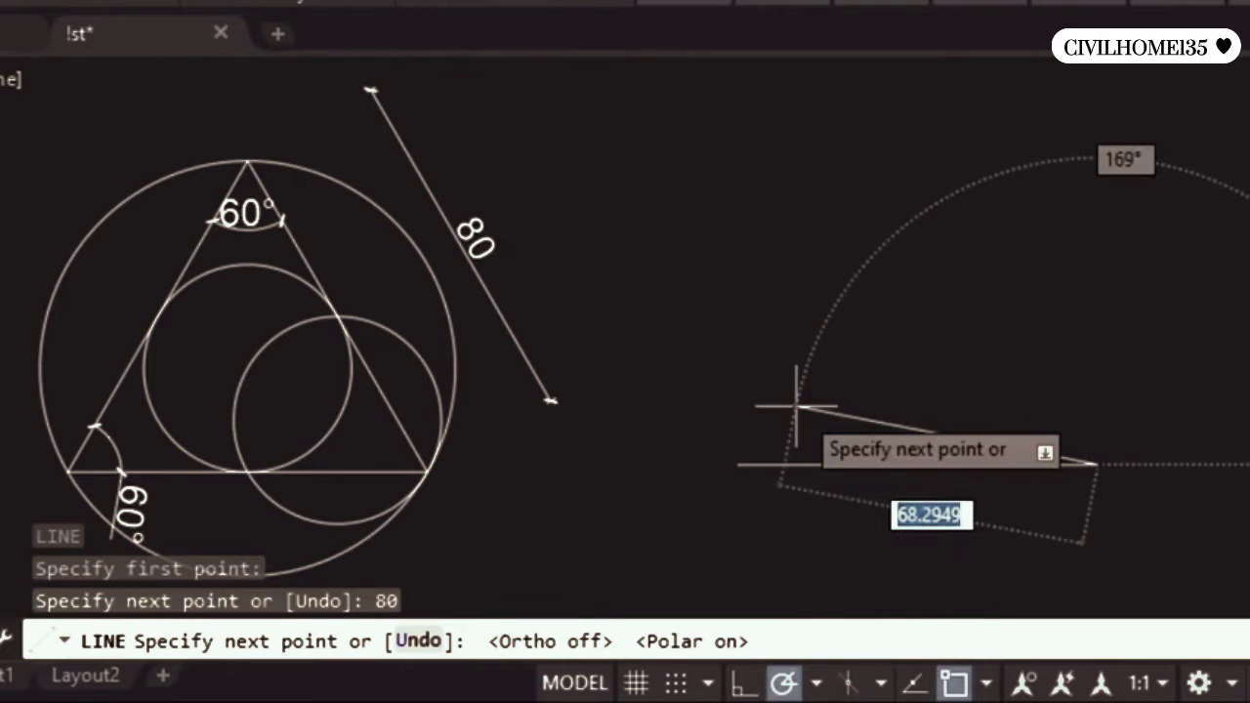
pyautogui.click(817, 683)
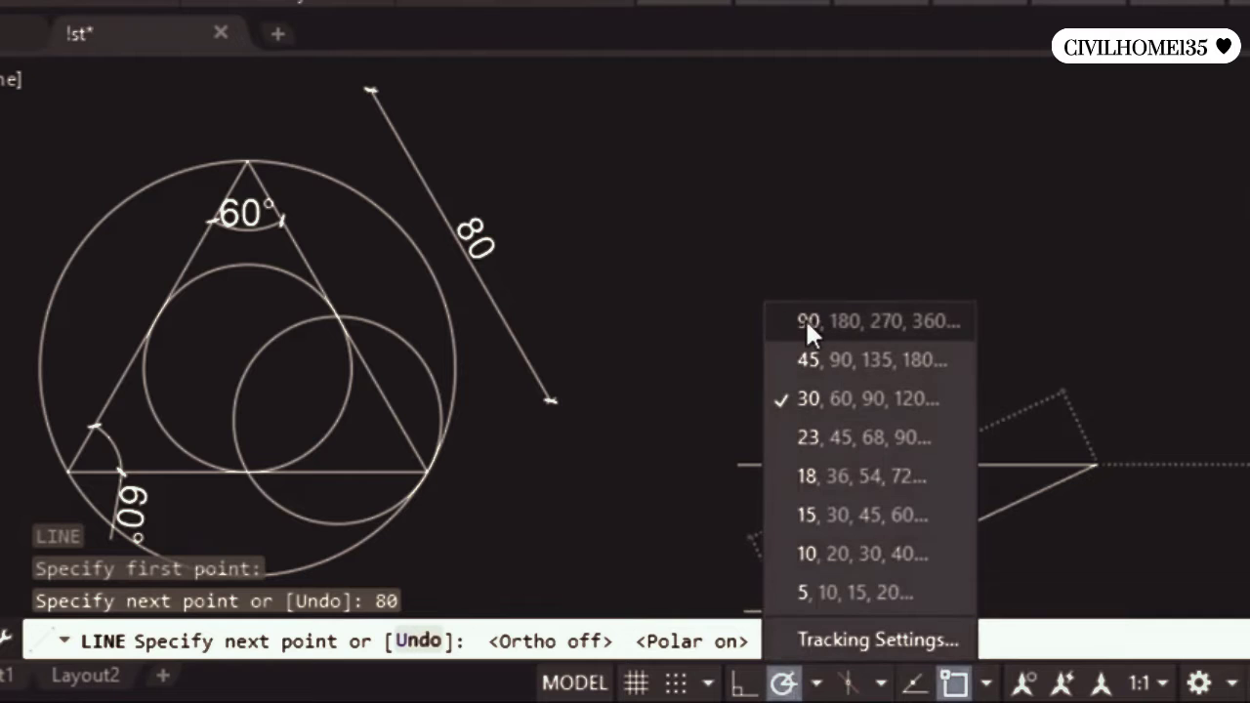
pyautogui.click(689, 319)
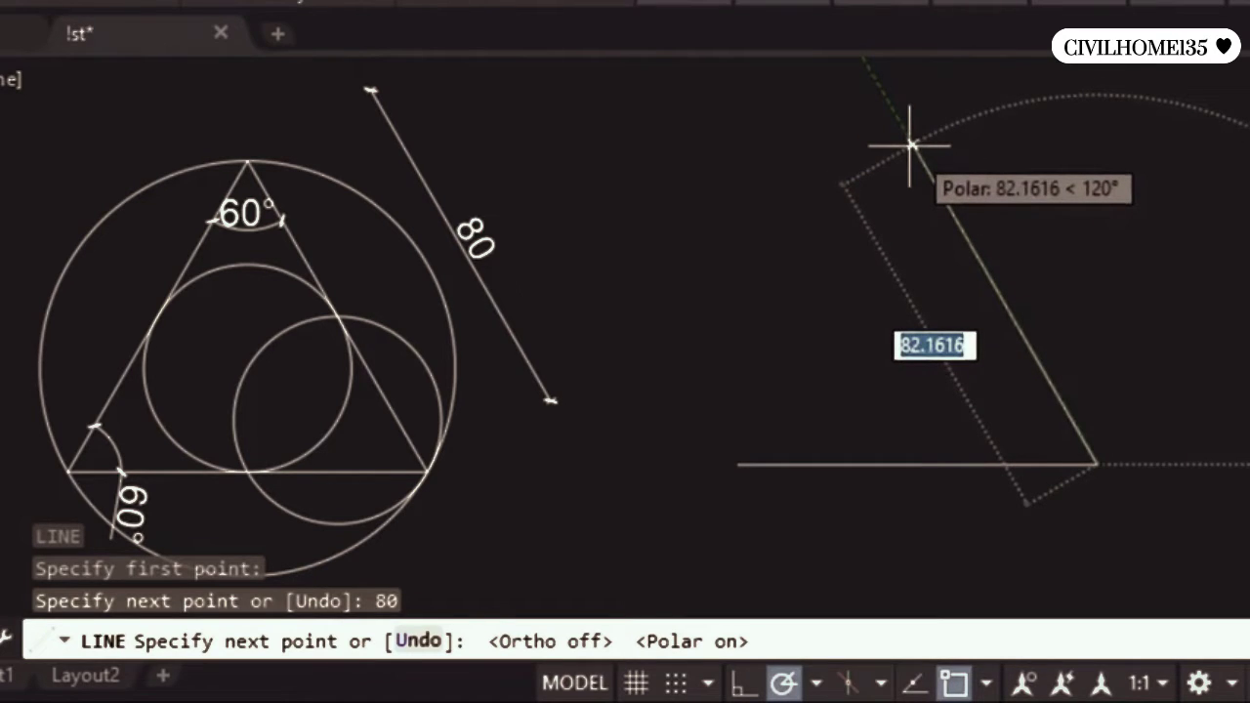
# Step: Draw the 80-unit side at 120° and close the triangle at its starting corner
pyautogui.write('80')
pyautogui.press('Return')
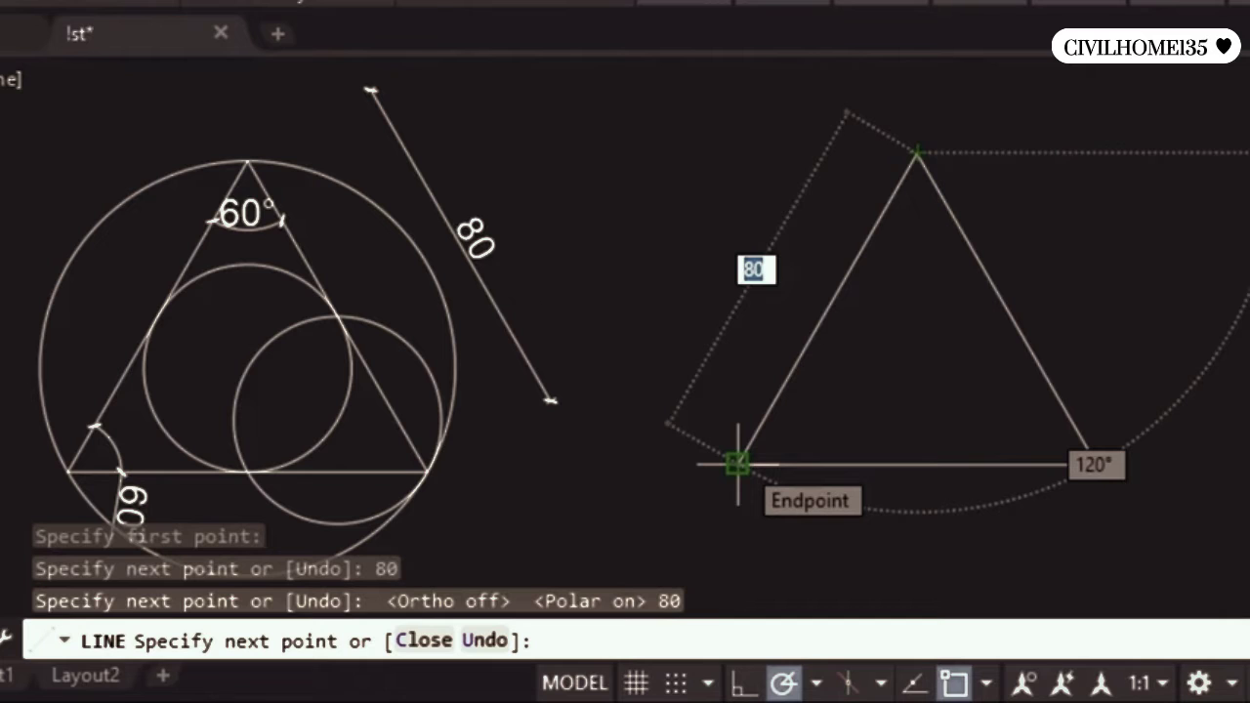
pyautogui.click(738, 464)
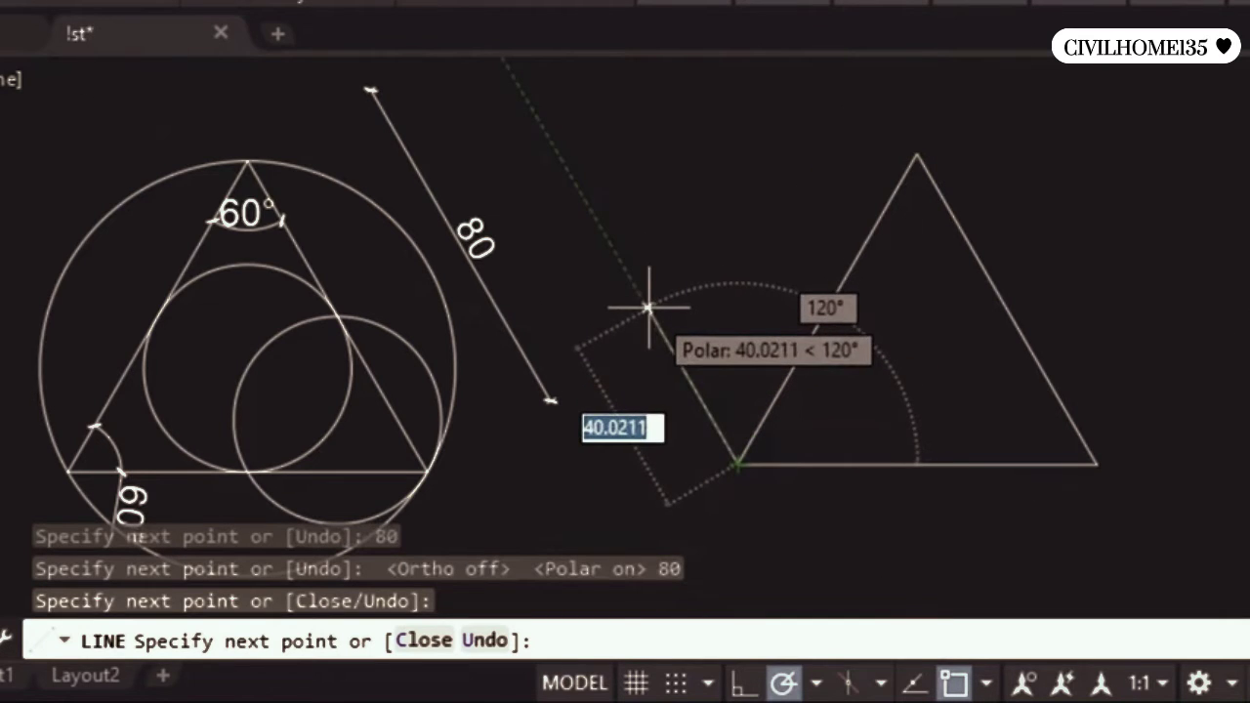
pyautogui.press('Escape')
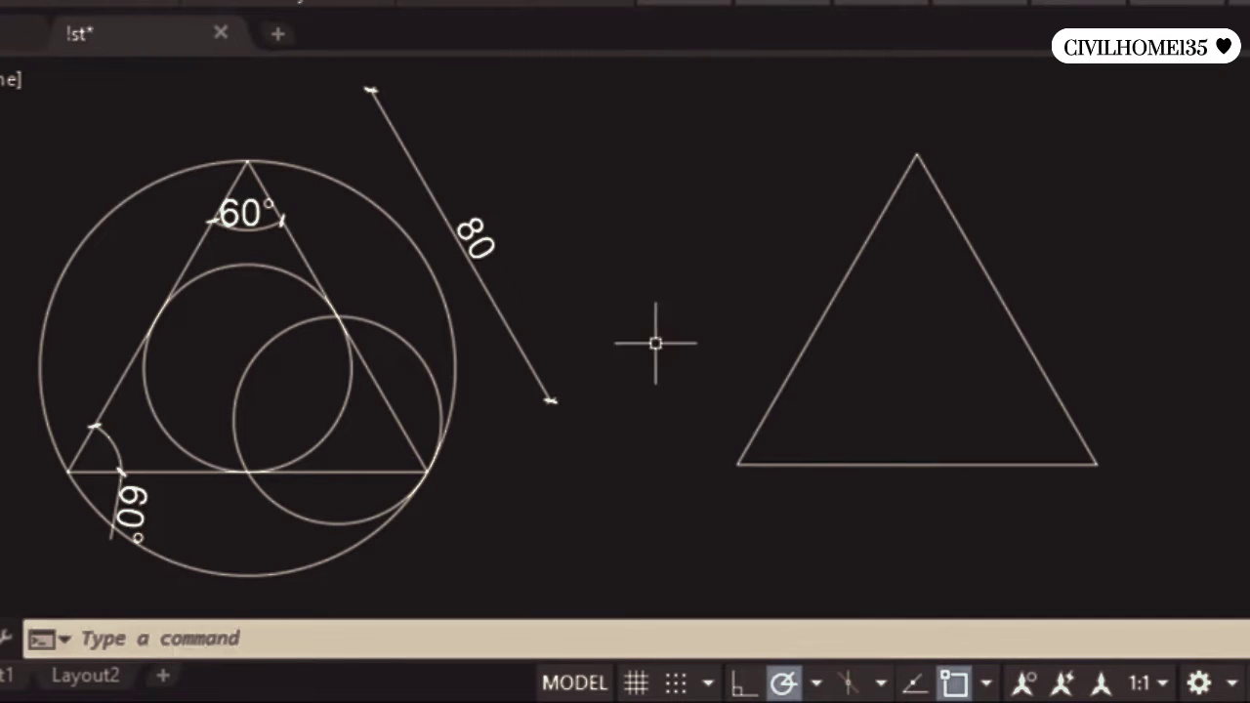
# Step: Inspect the left circle and right triangle's sides, cancel the stretch, and start CIRCLE
pyautogui.click(231, 573)
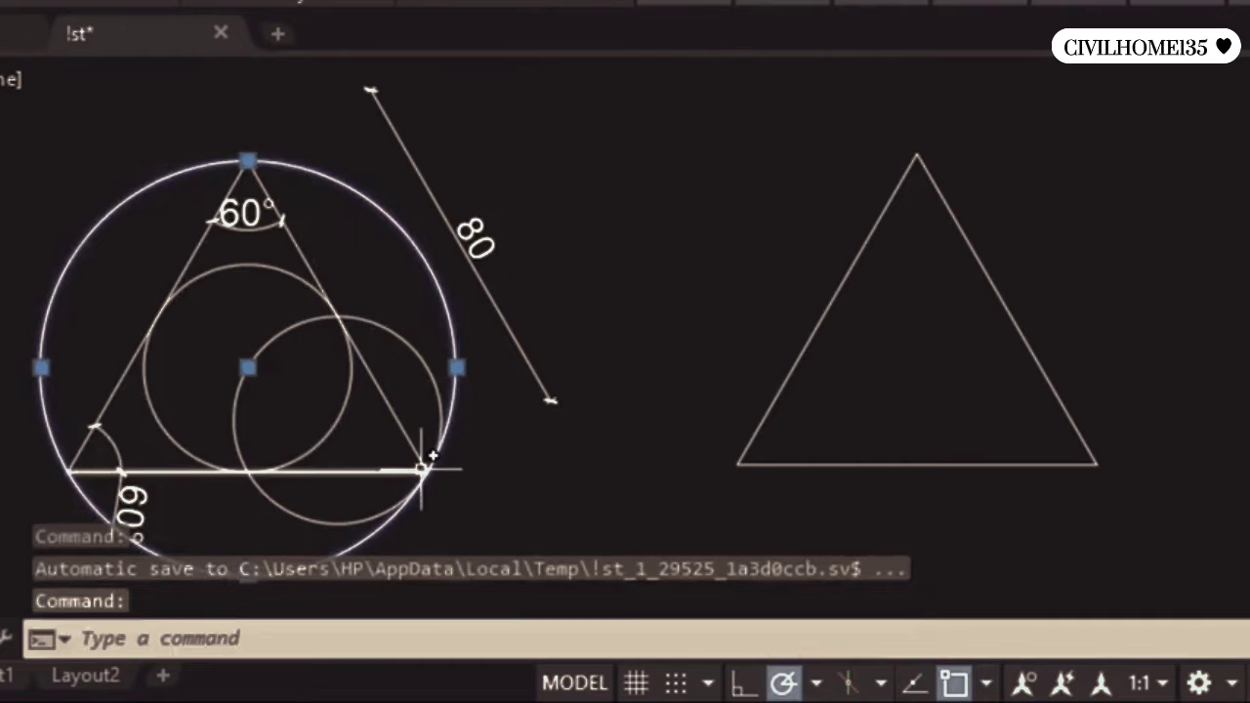
pyautogui.click(743, 455)
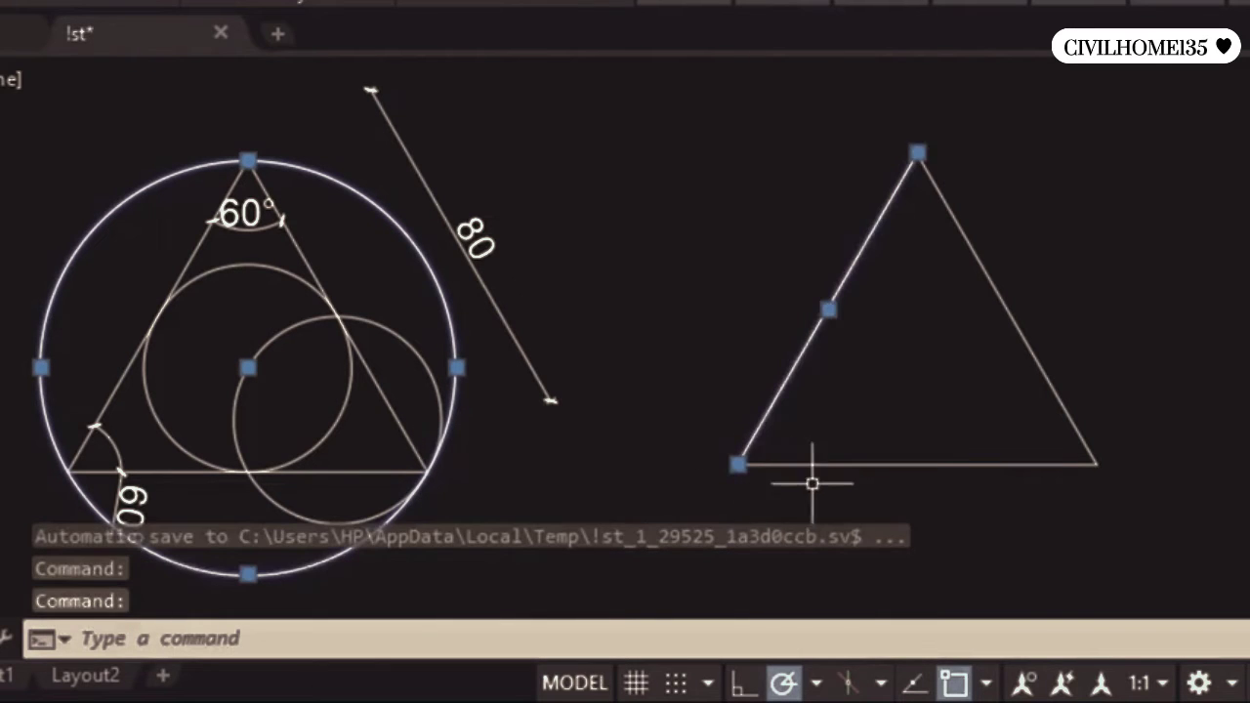
pyautogui.click(1101, 461)
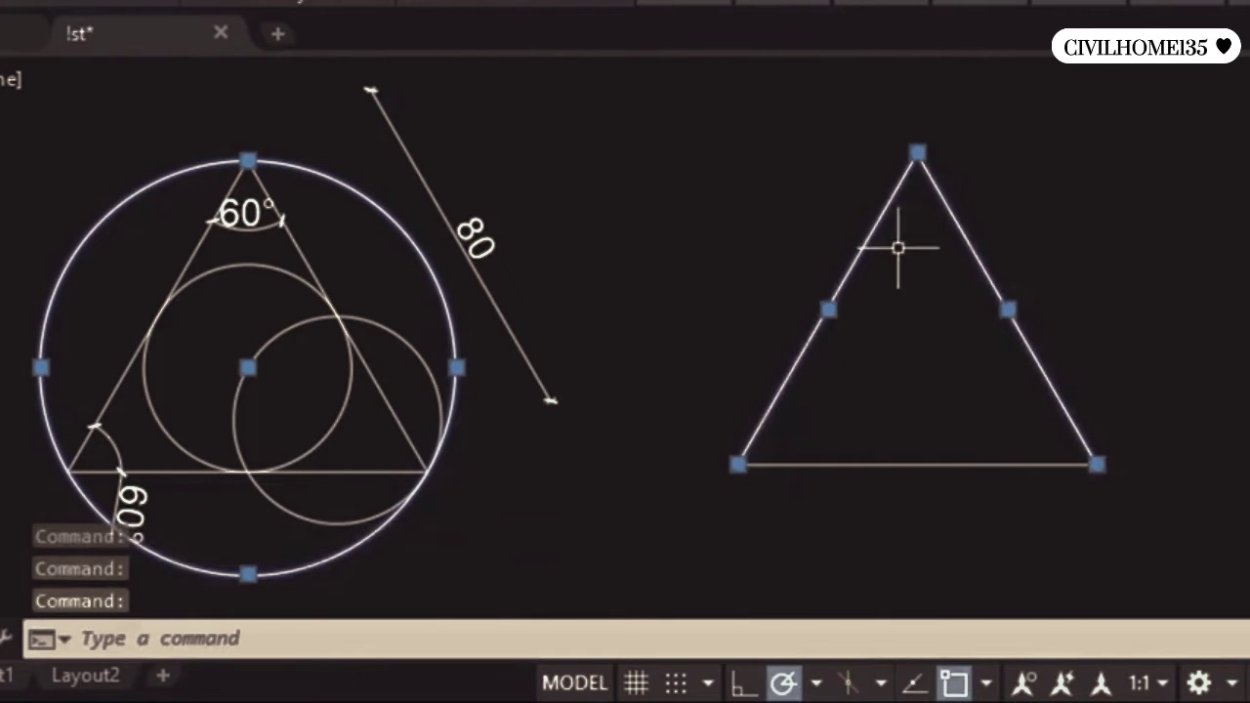
pyautogui.click(917, 152)
pyautogui.press('Escape')
pyautogui.press('Escape')
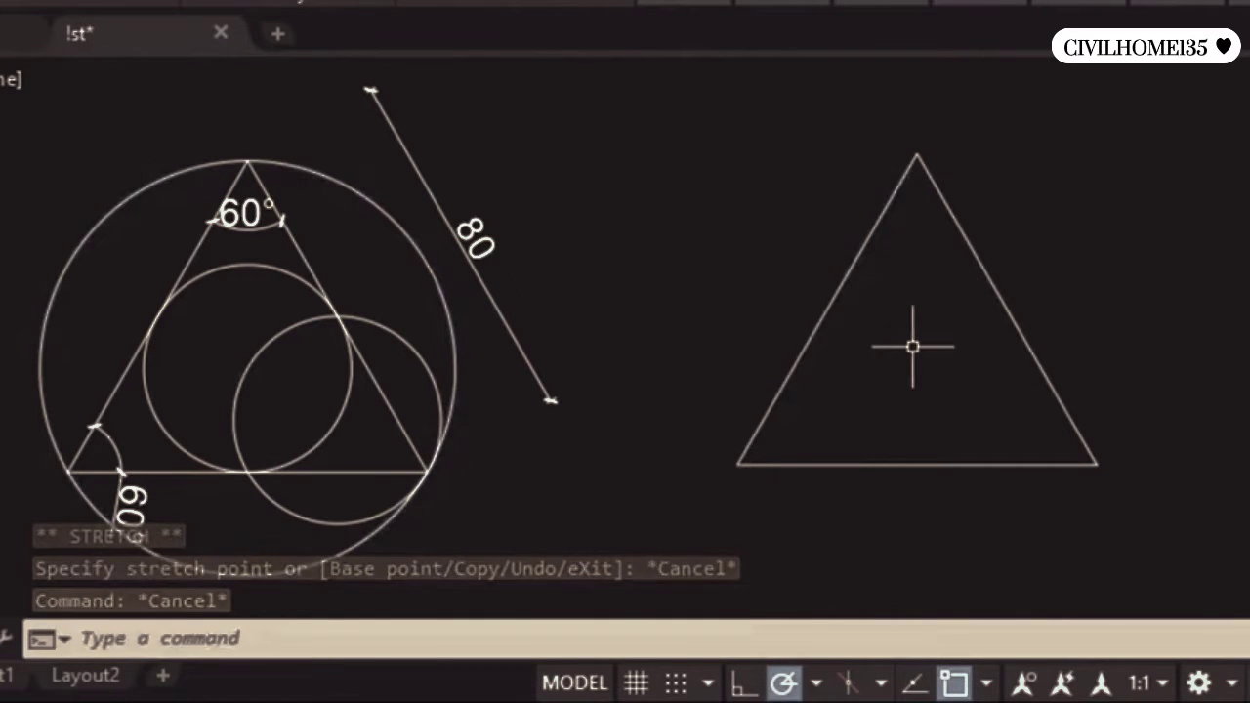
pyautogui.write('c')
pyautogui.press('Return')
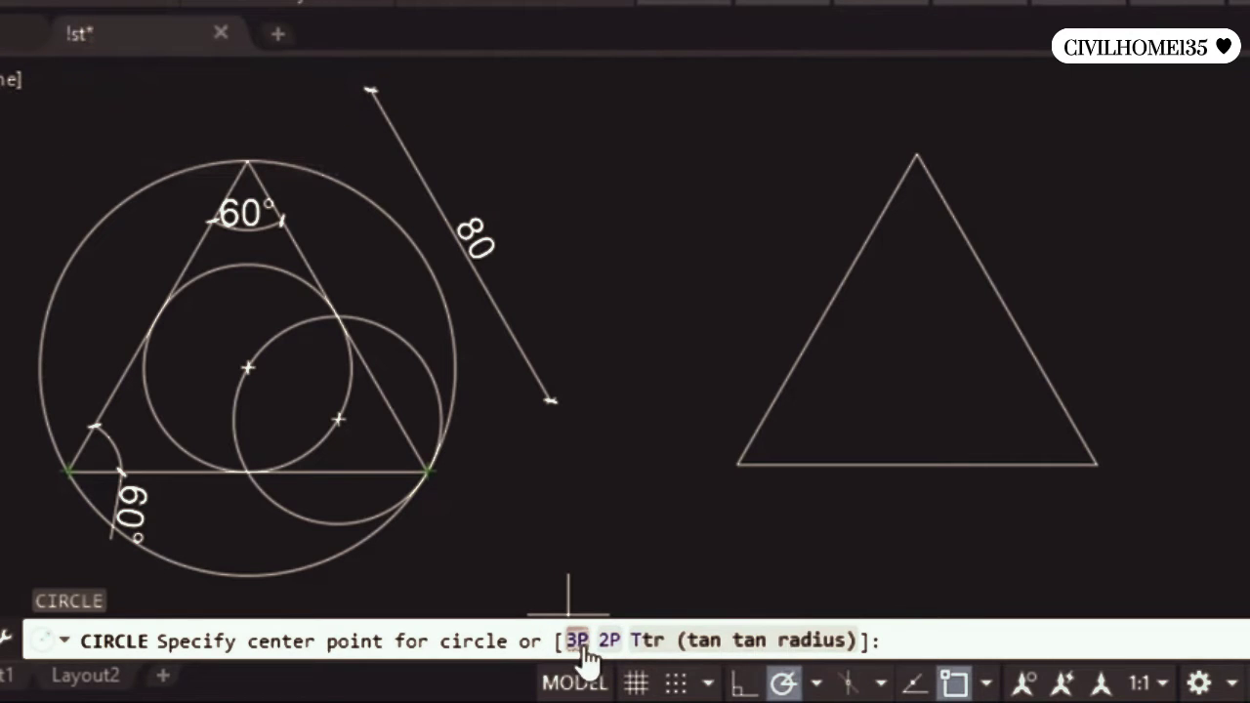
# Step: Draw a 3P circle through the right triangle's three corners and compare it with the left one
pyautogui.write('3')
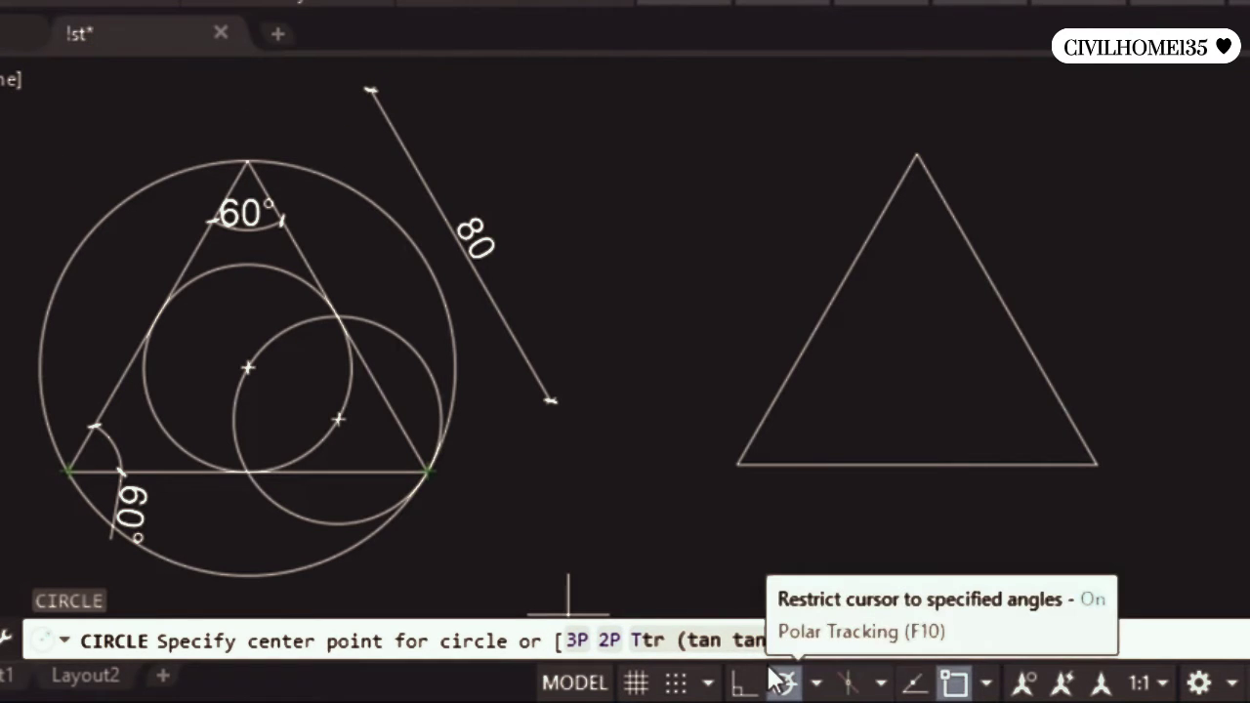
pyautogui.write('p')
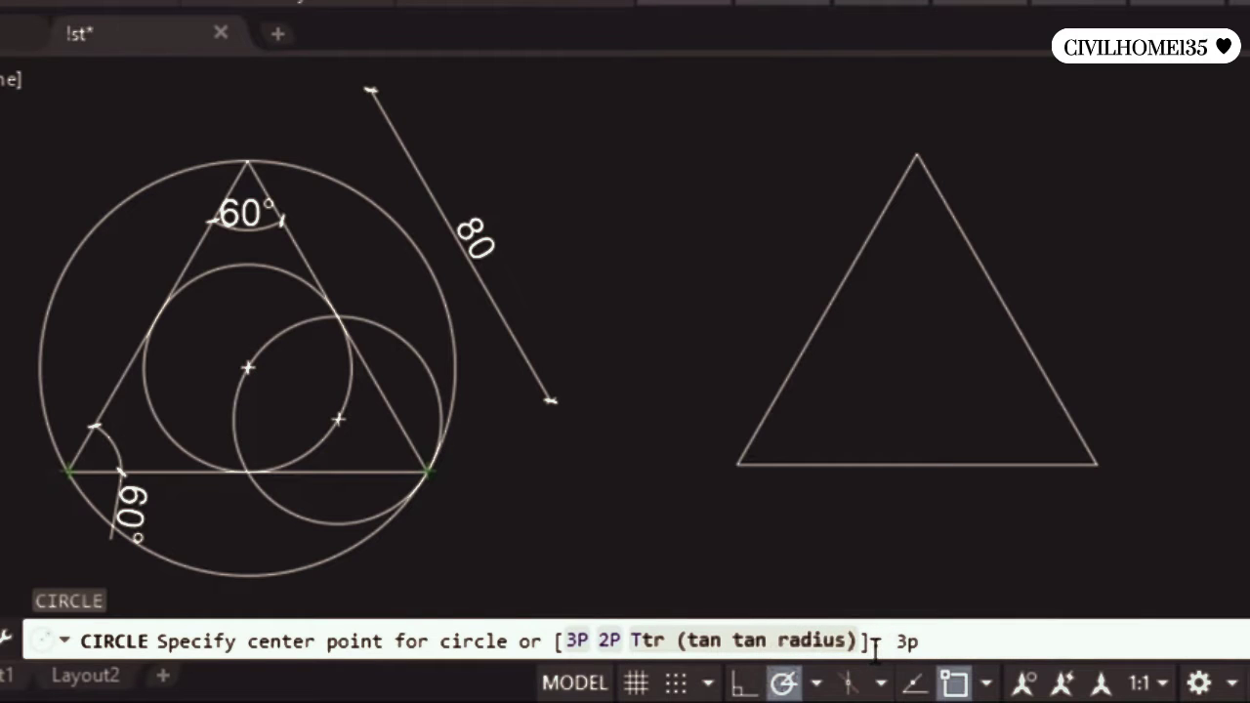
pyautogui.press('Return')
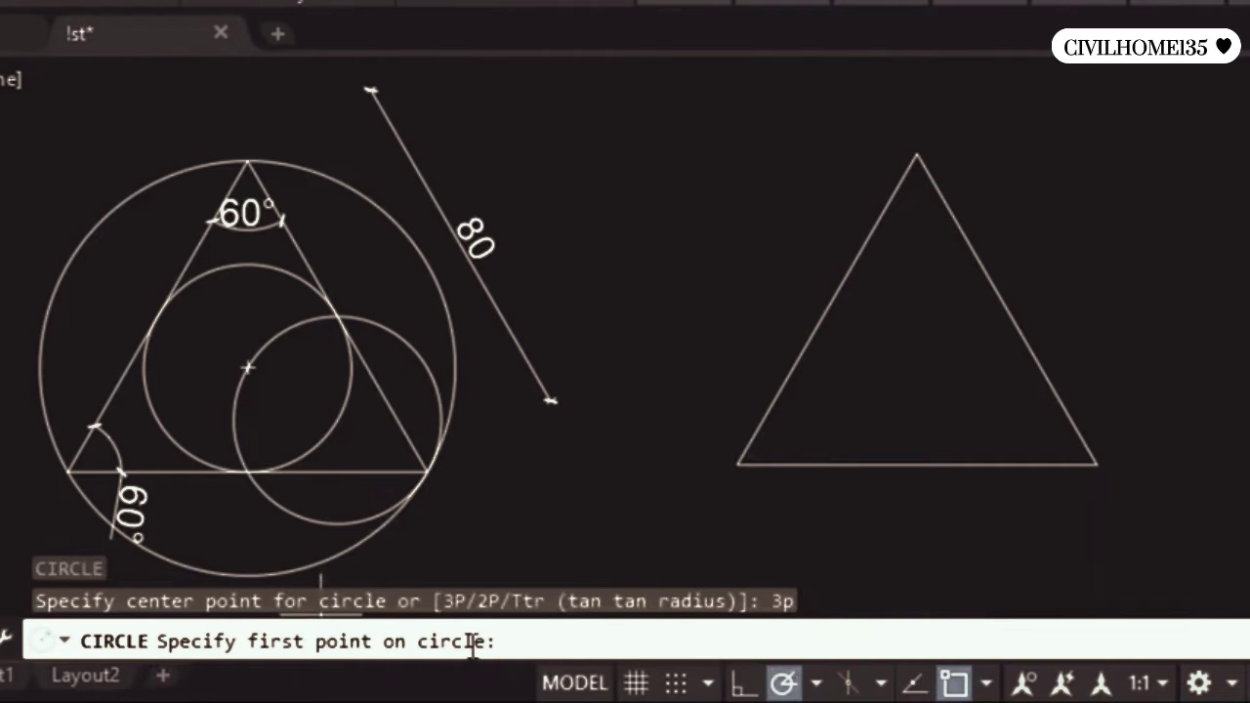
pyautogui.click(737, 464)
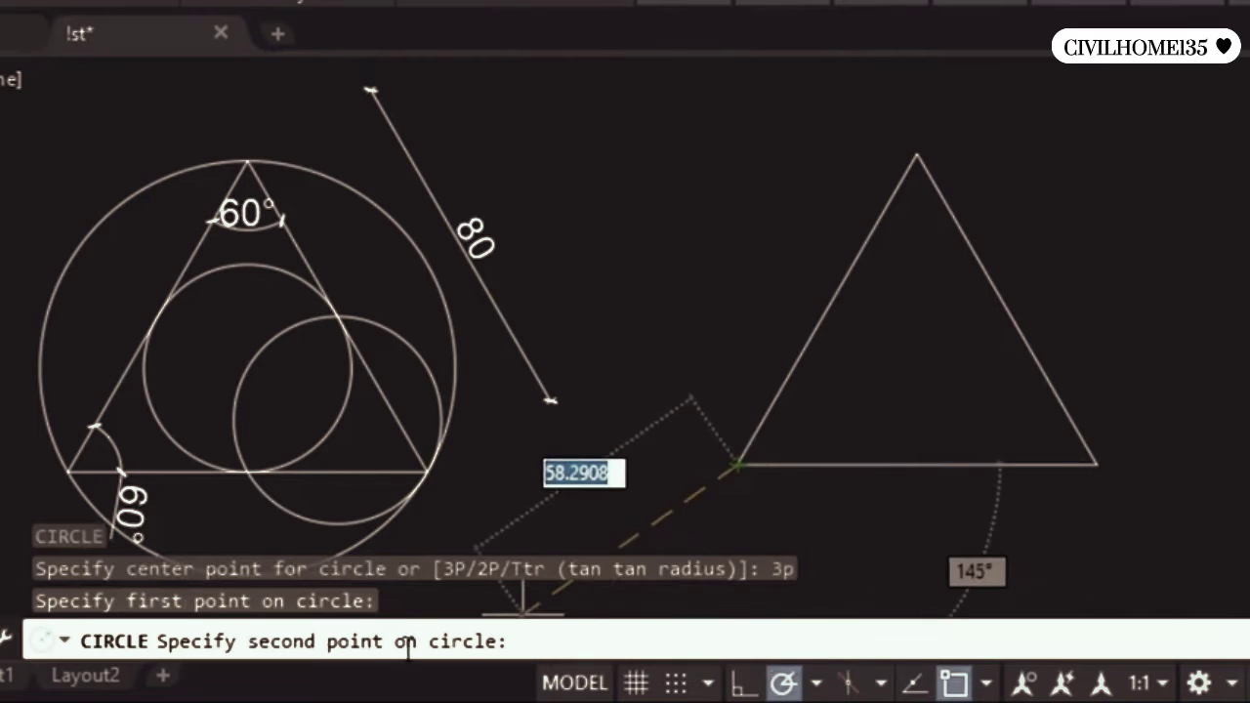
pyautogui.click(1097, 464)
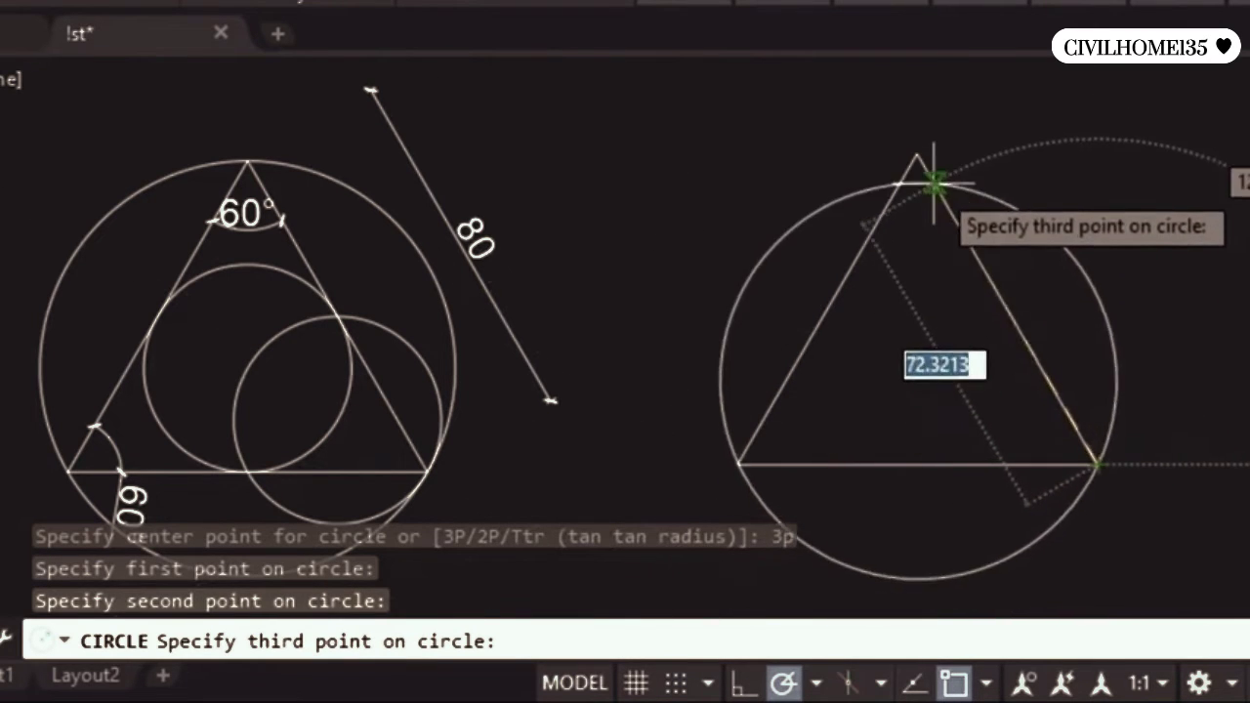
pyautogui.click(918, 153)
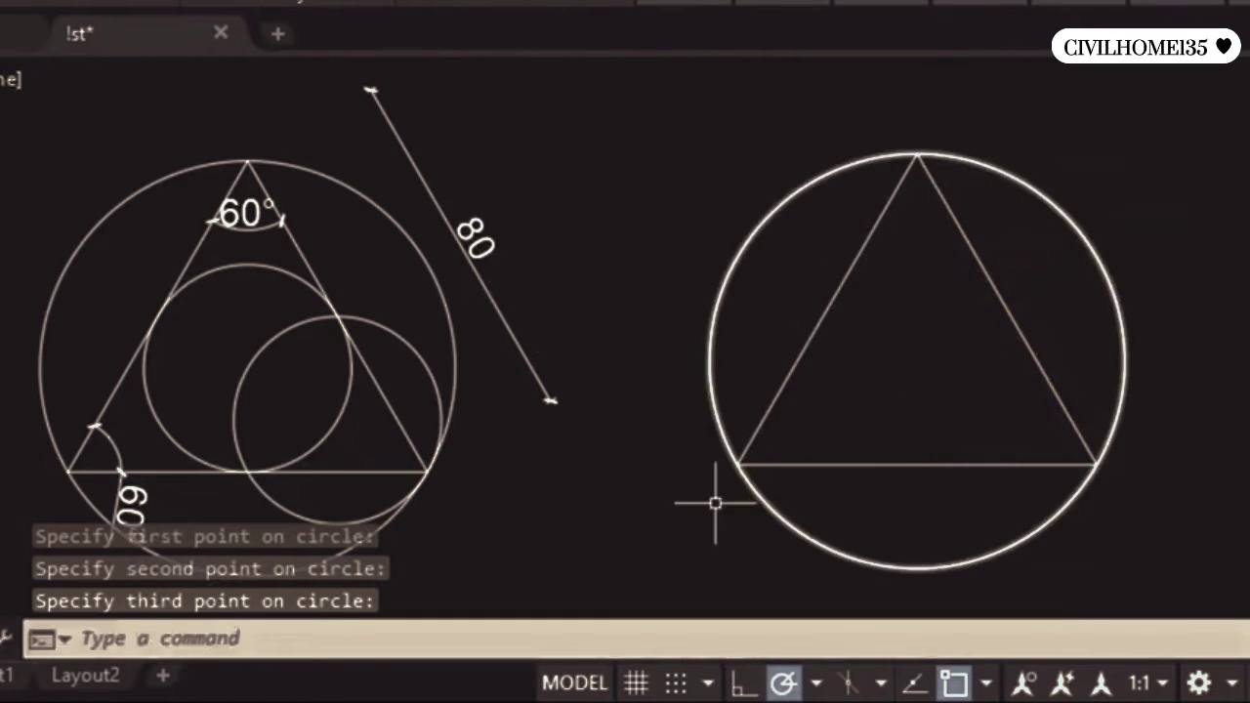
pyautogui.click(442, 290)
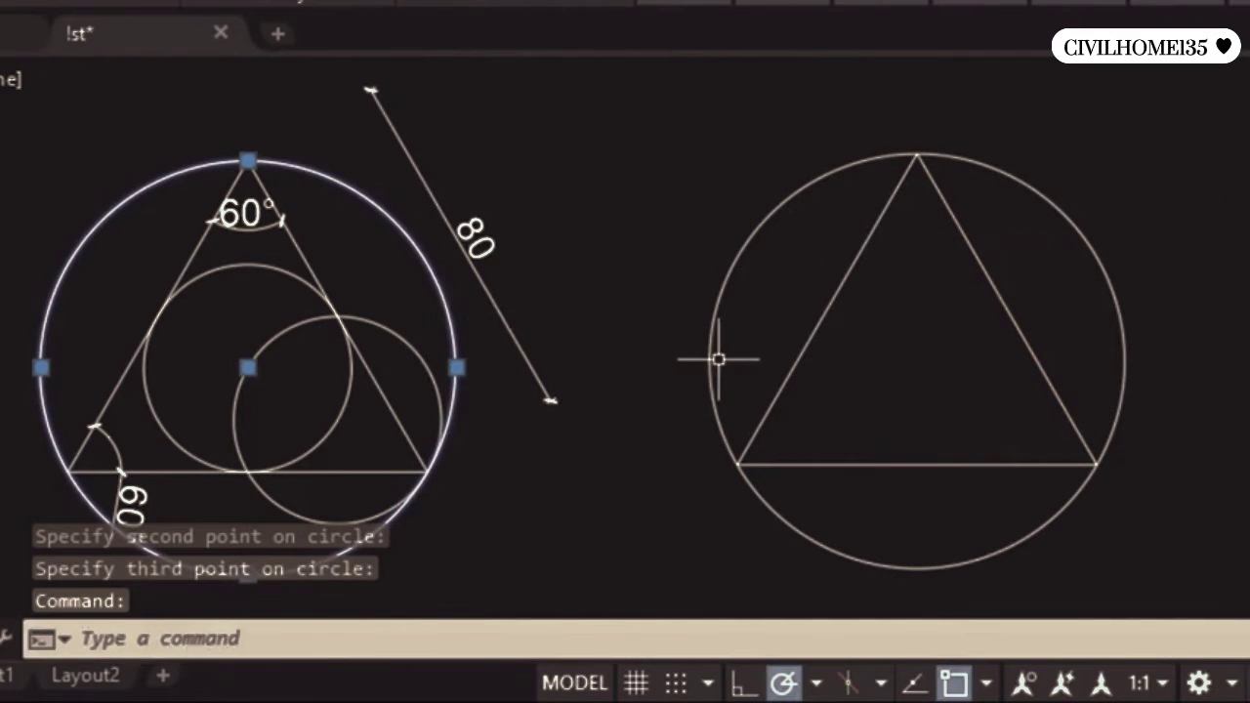
pyautogui.click(707, 353)
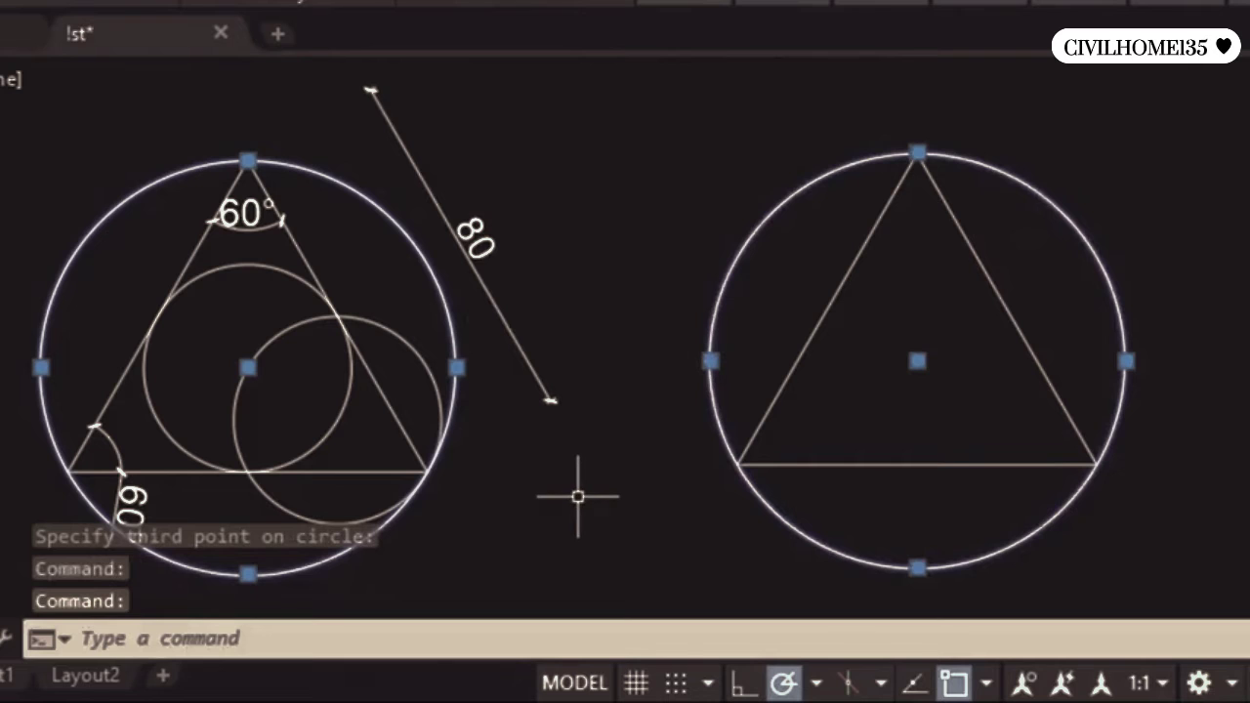
pyautogui.press('Escape')
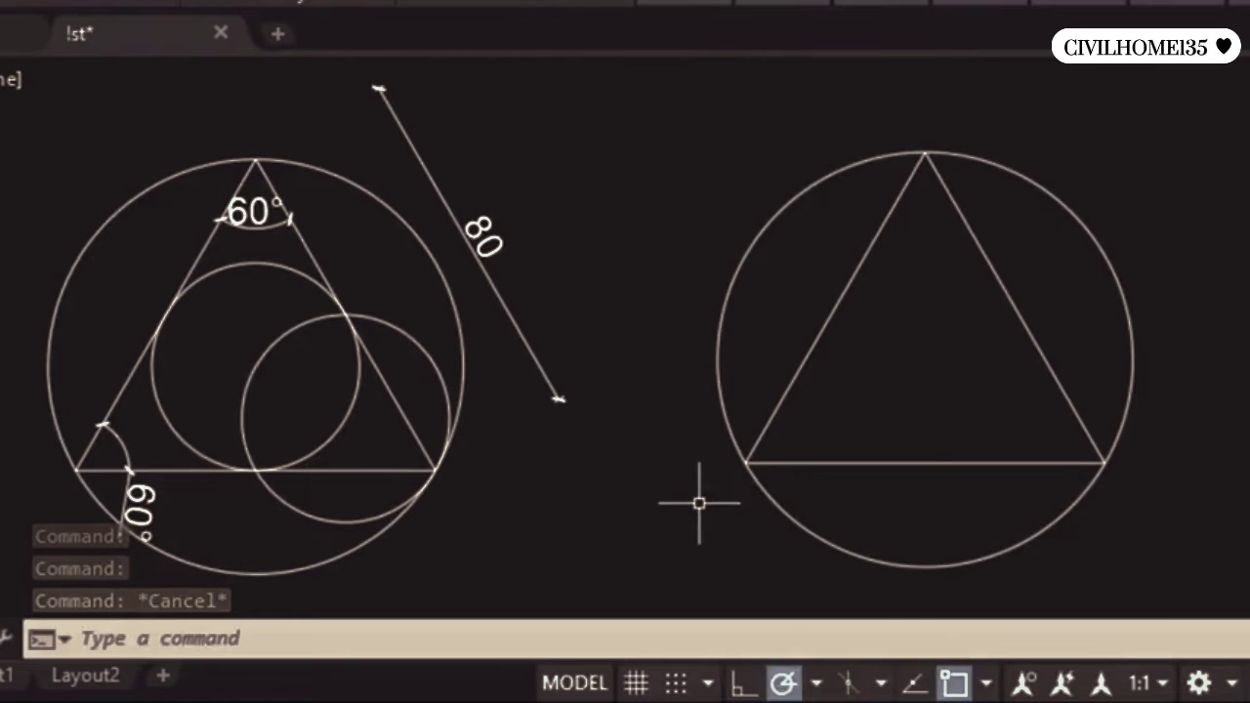
pyautogui.click(162, 420)
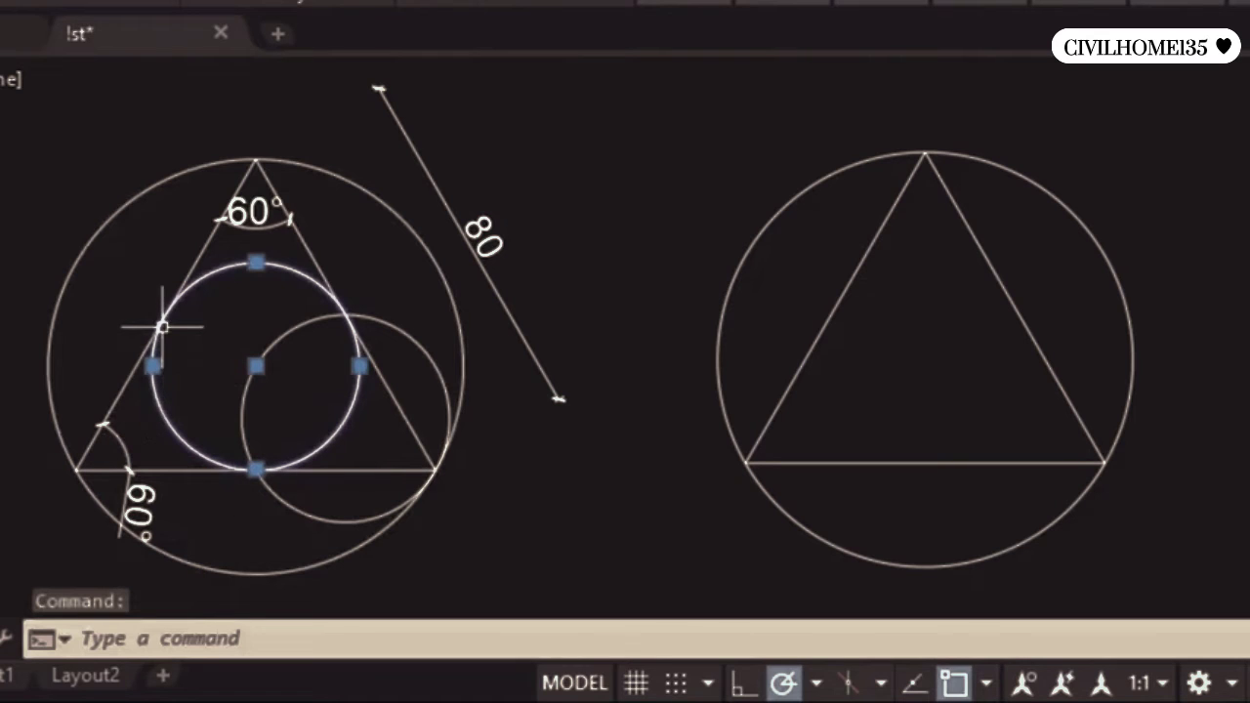
pyautogui.click(209, 242)
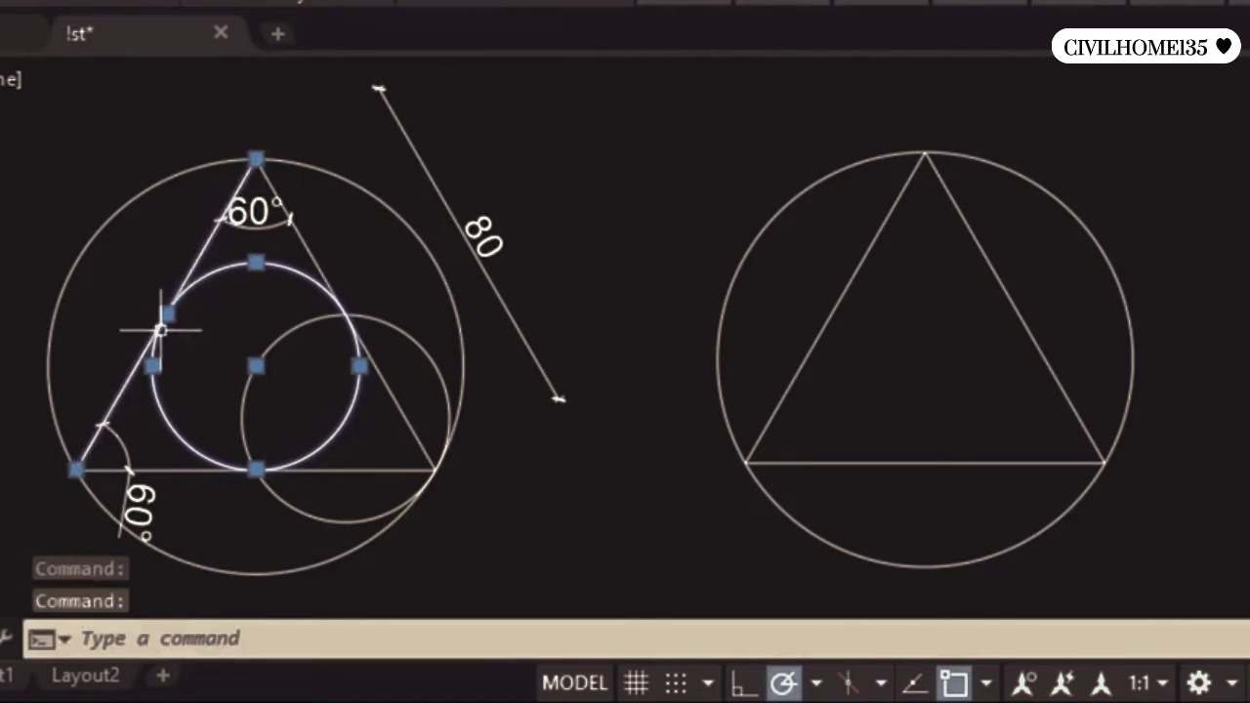
pyautogui.click(305, 238)
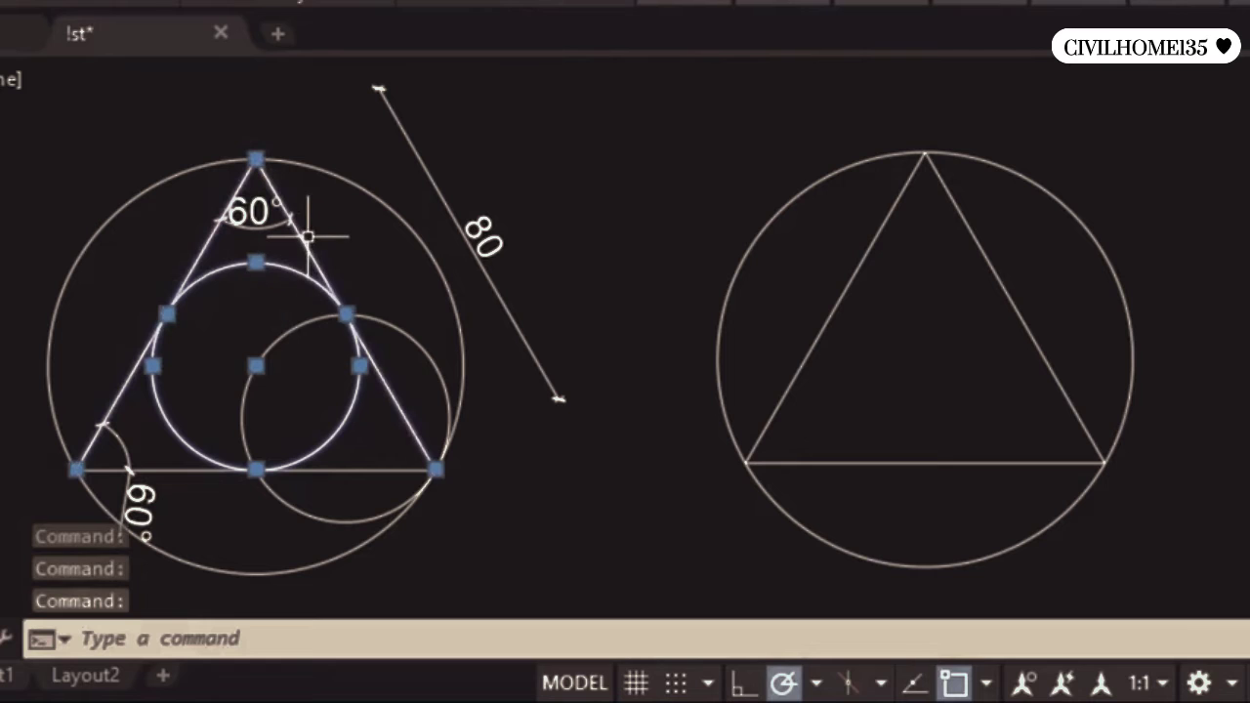
pyautogui.click(171, 465)
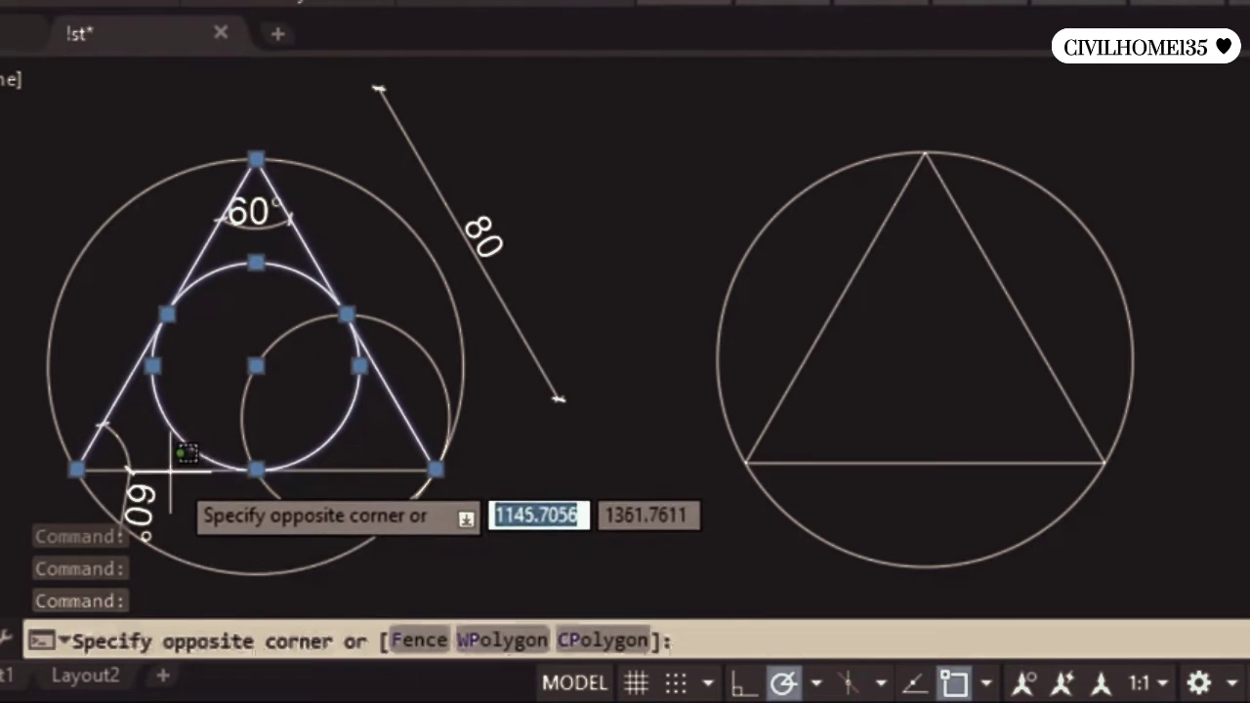
pyautogui.click(177, 479)
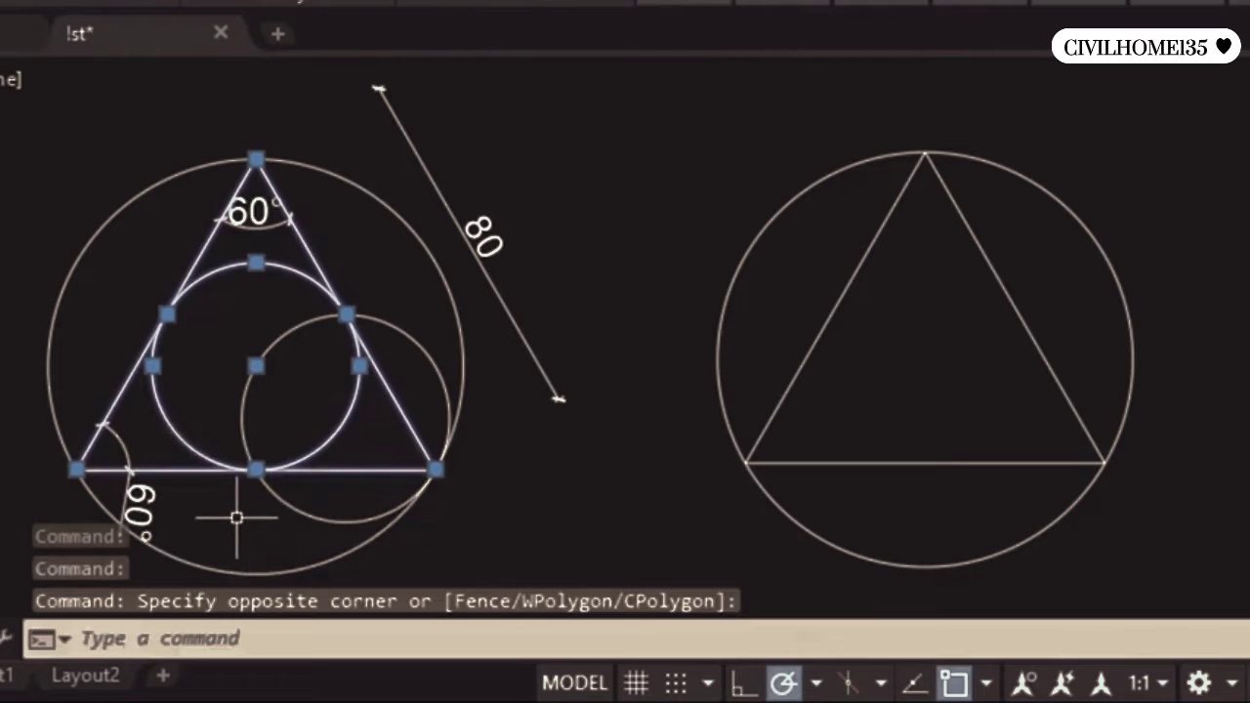
pyautogui.press('Escape')
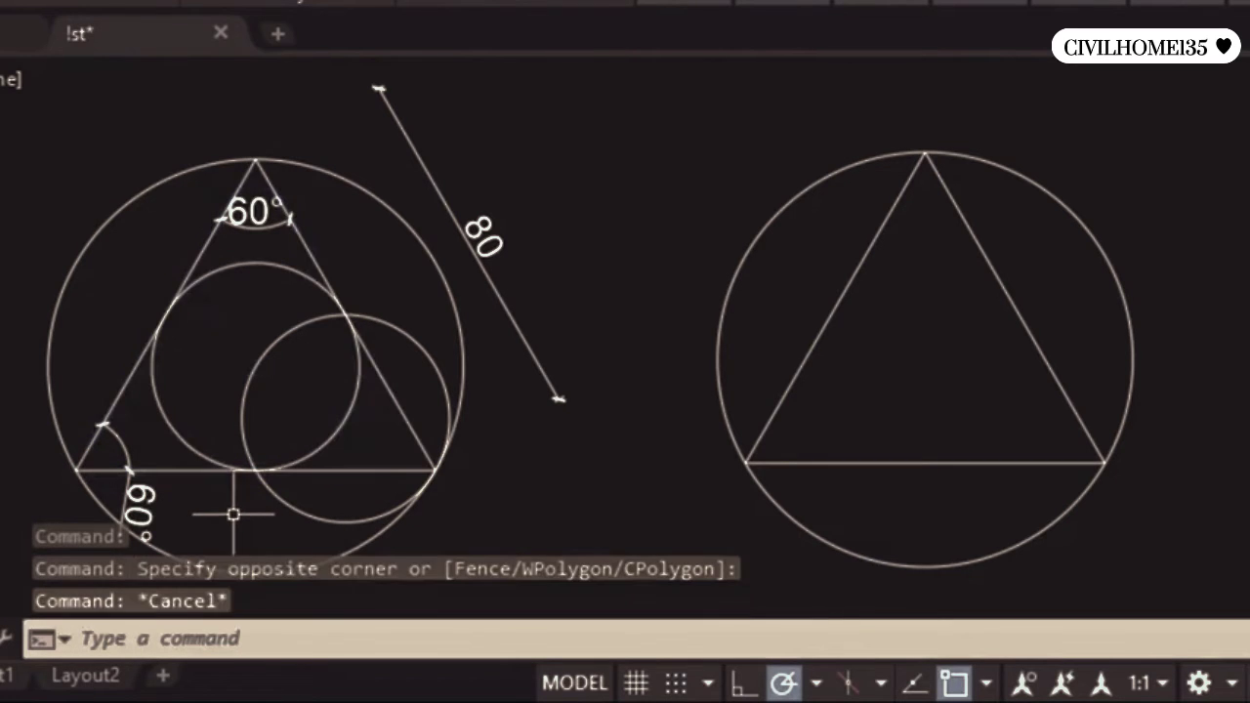
# Step: Draw a 3P circle through the midpoints of the right triangle's left, right and bottom sides
pyautogui.write('c')
pyautogui.press('Return')
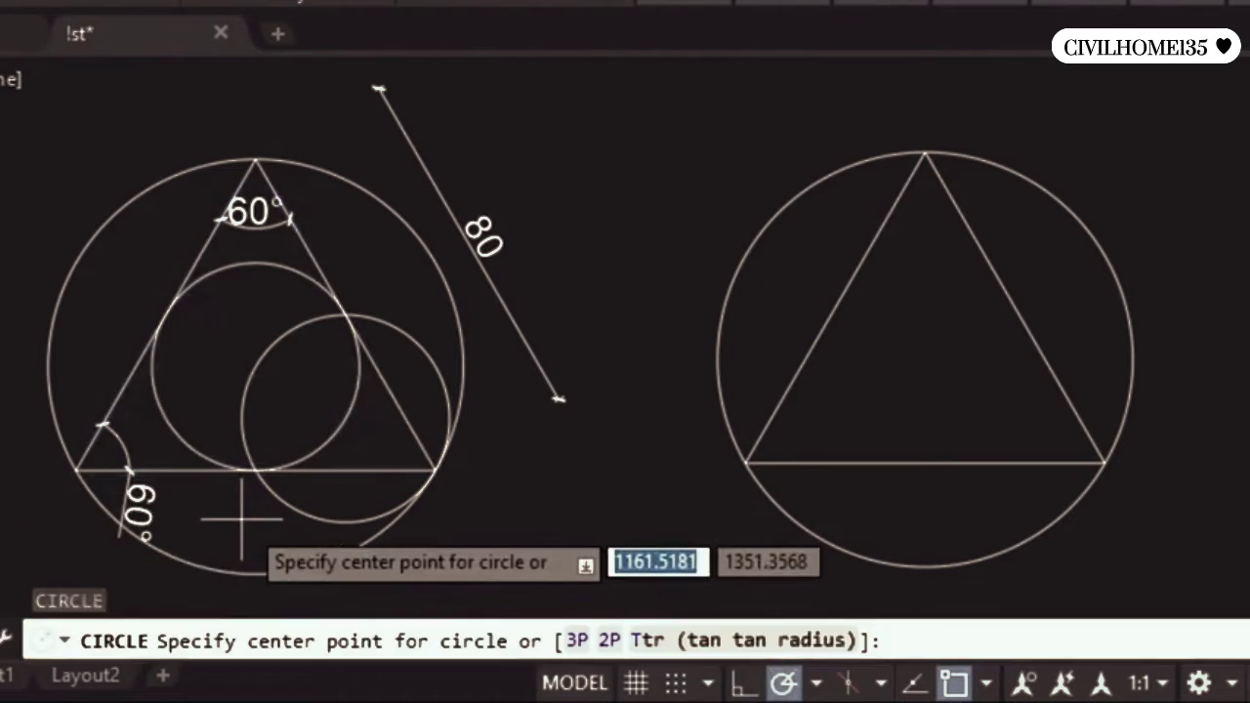
pyautogui.click(578, 642)
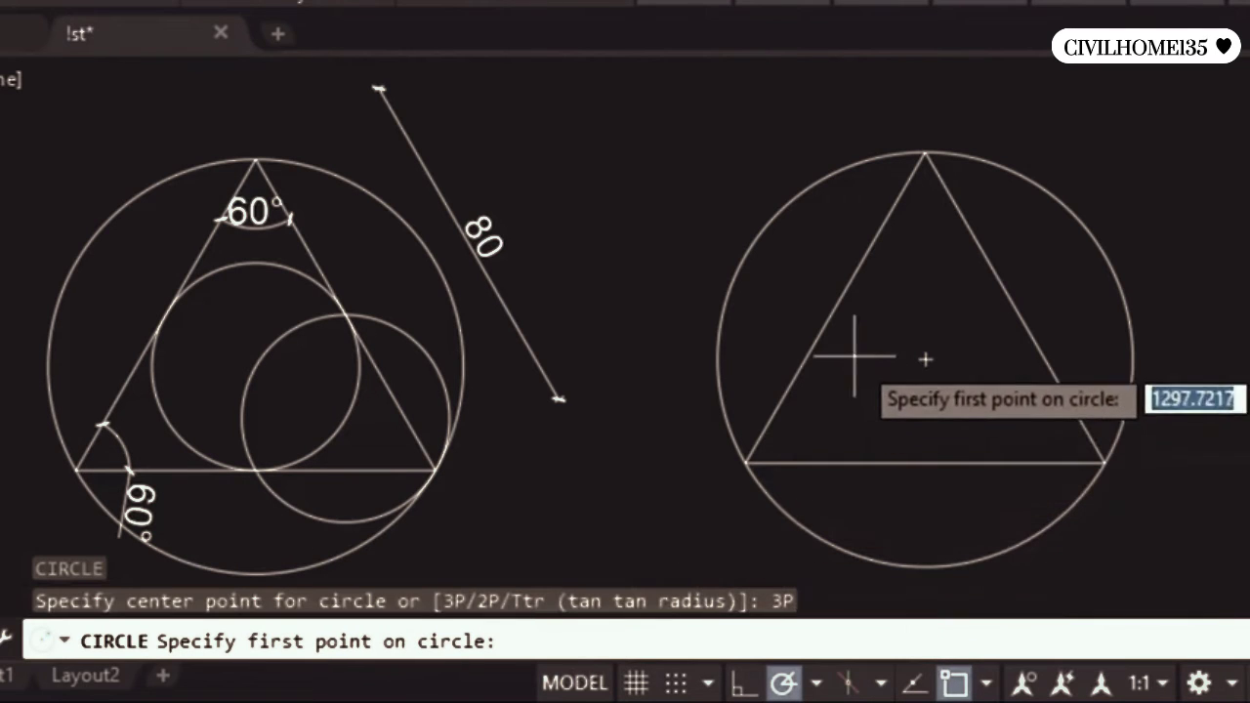
pyautogui.click(836, 308)
pyautogui.click(1014, 308)
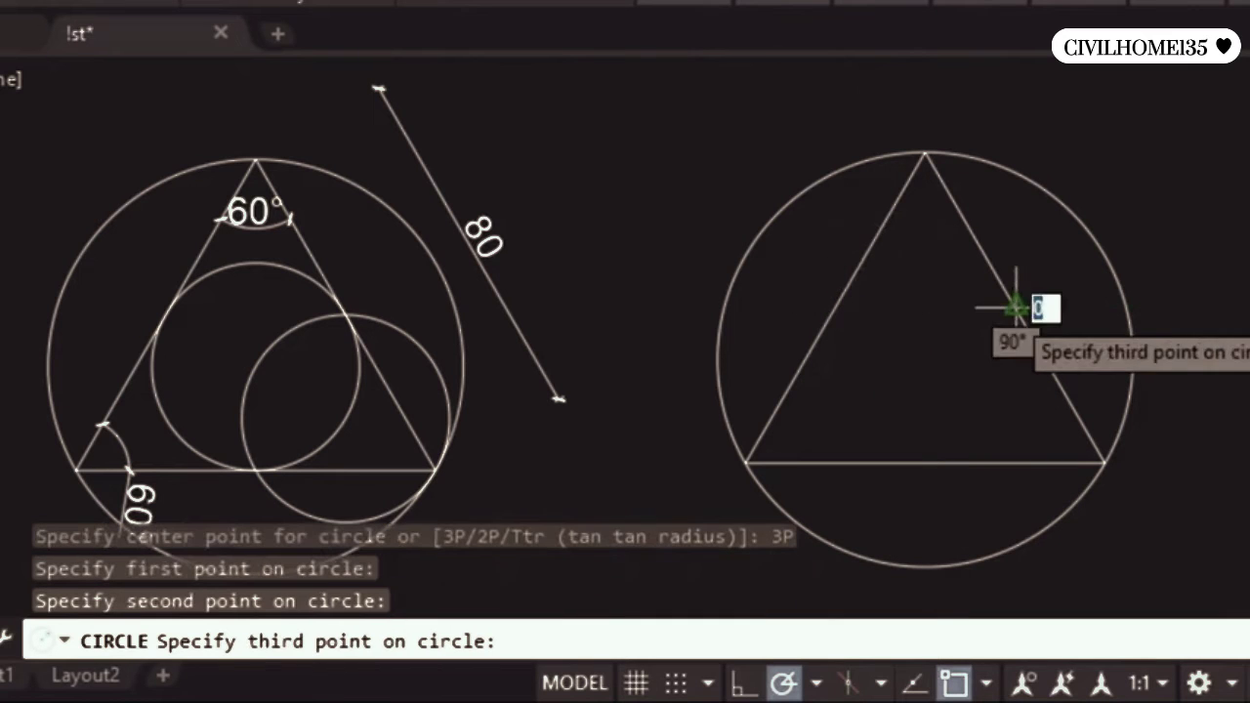
pyautogui.click(926, 462)
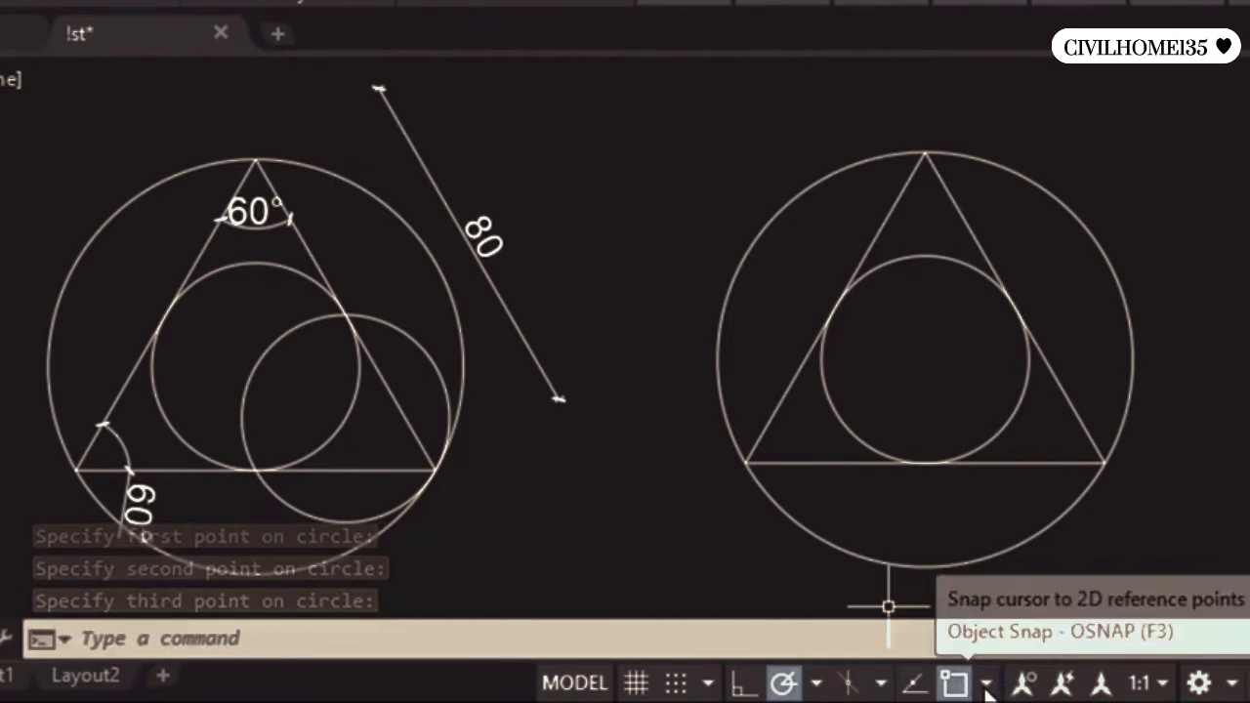
pyautogui.click(987, 683)
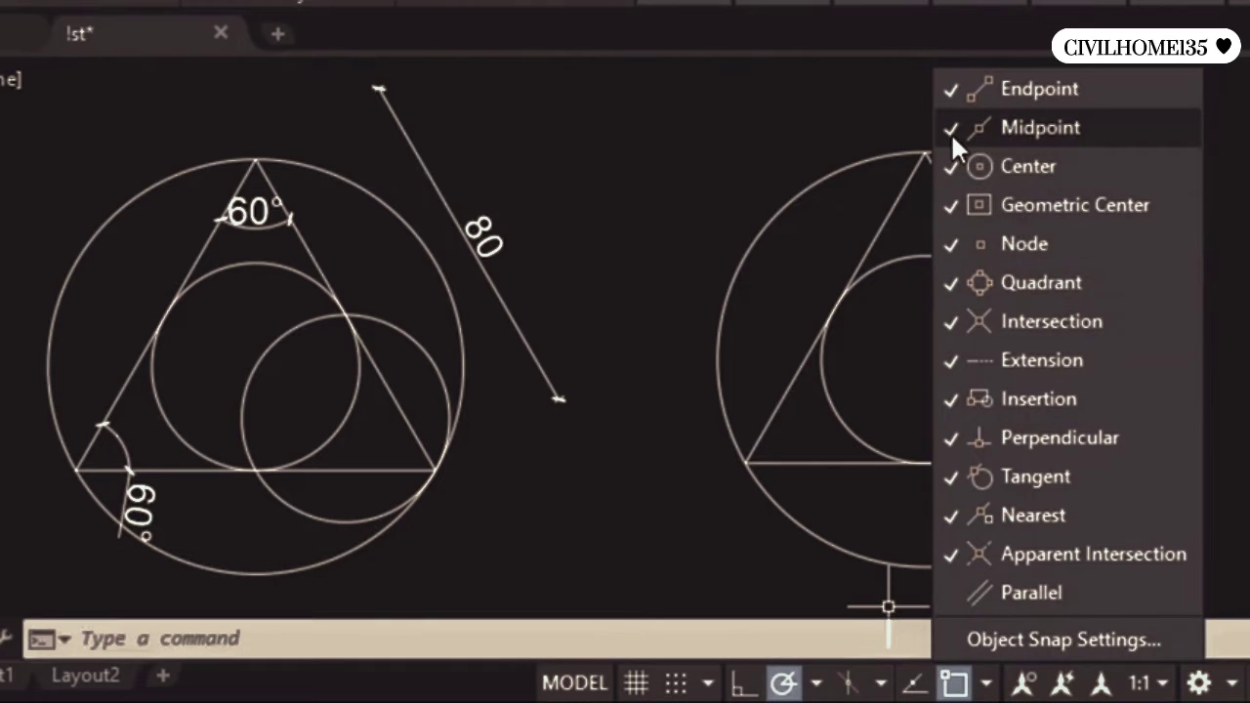
pyautogui.click(953, 138)
pyautogui.click(609, 322)
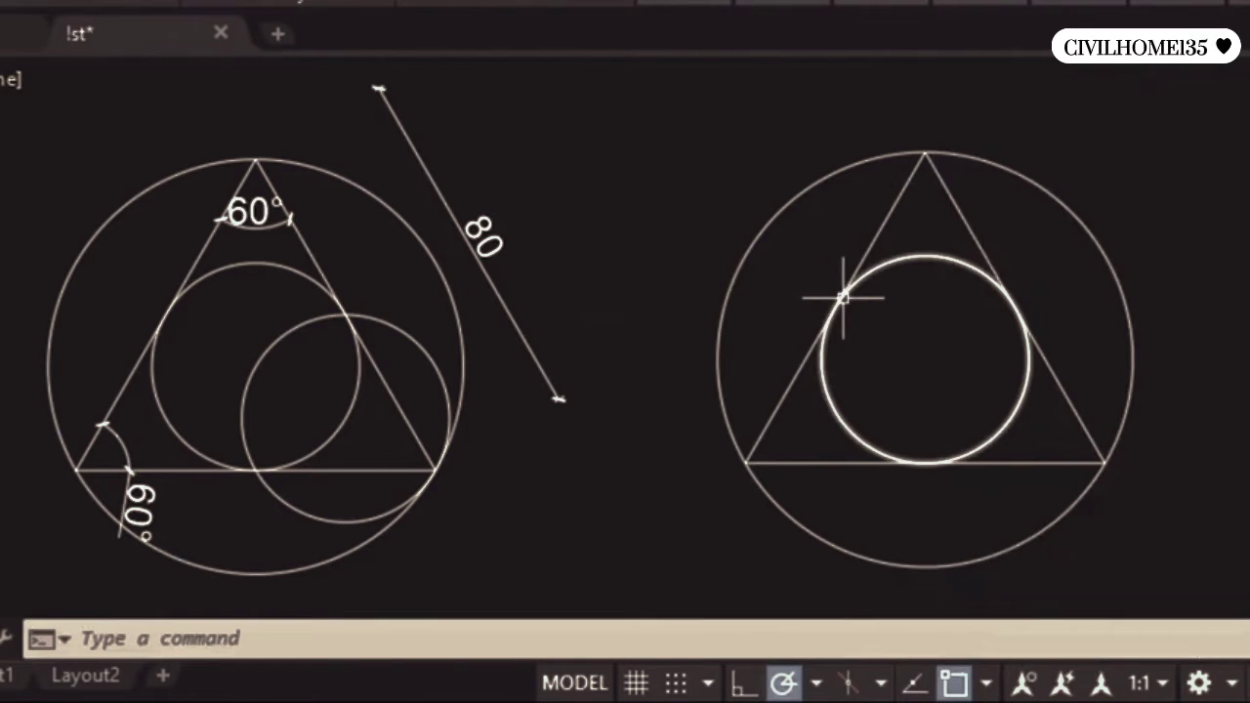
pyautogui.click(987, 683)
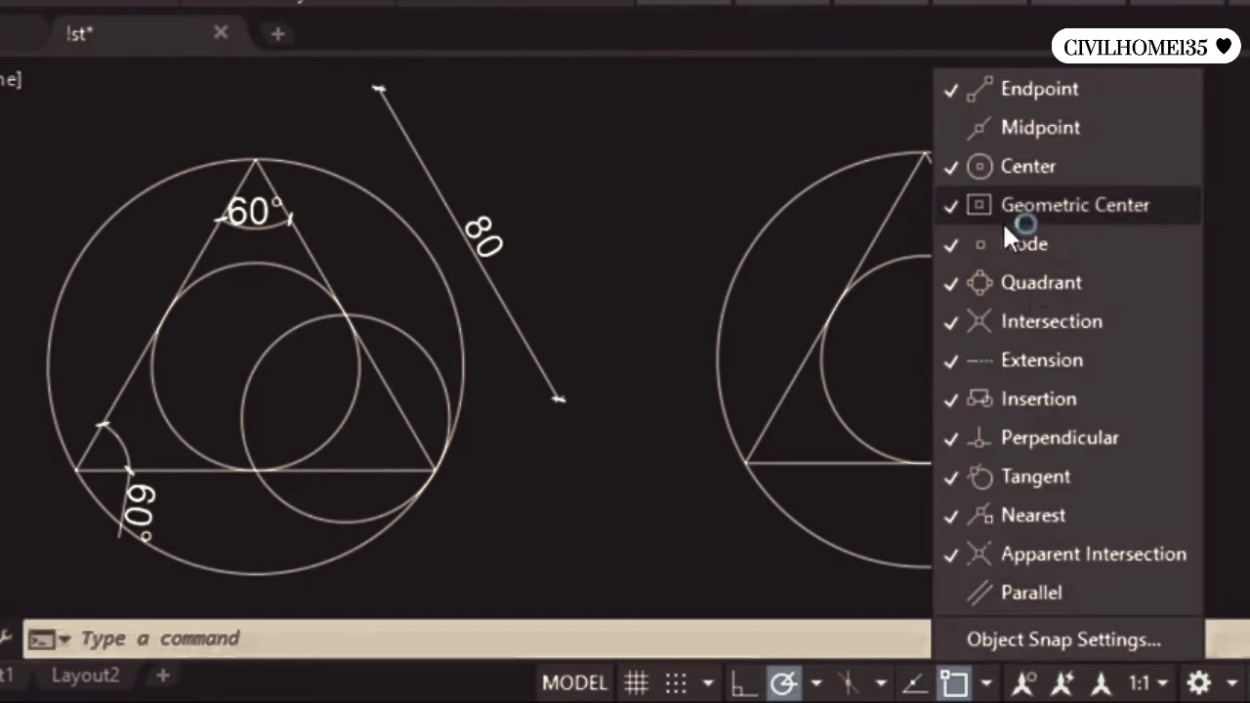
pyautogui.click(840, 295)
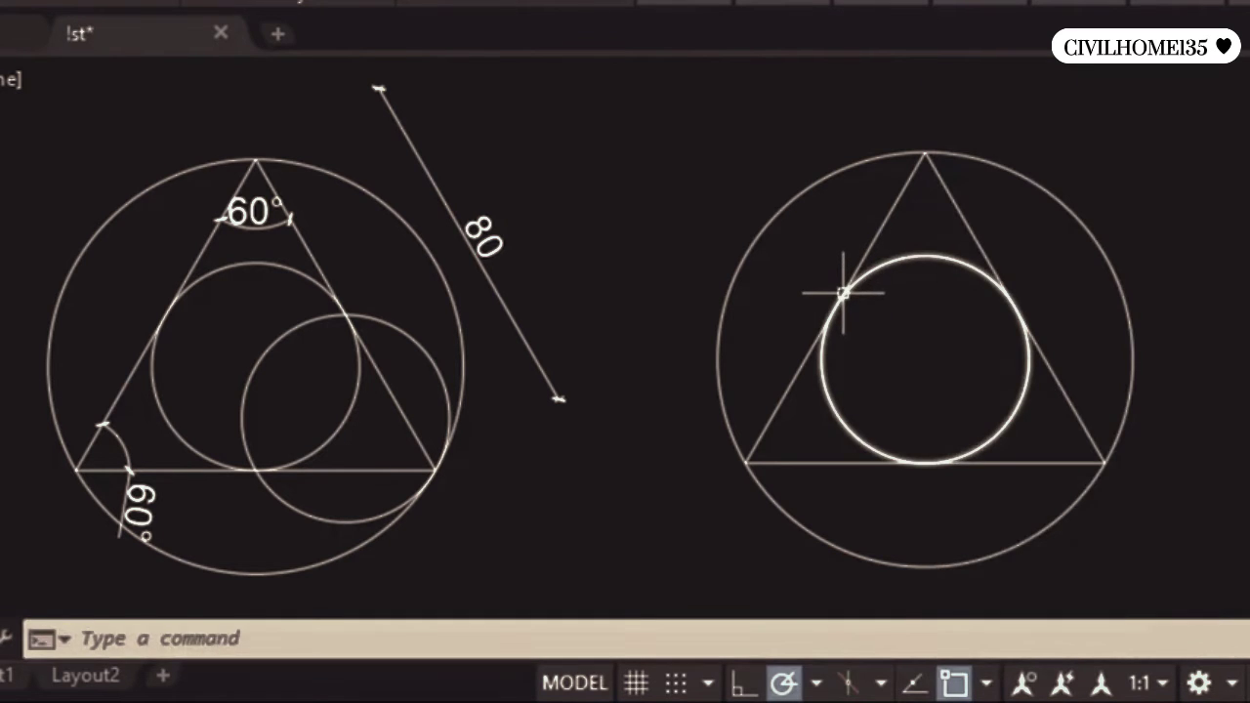
# Step: Cancel a LINE start and select all four circles to compare both figures
pyautogui.write('l')
pyautogui.press('Return')
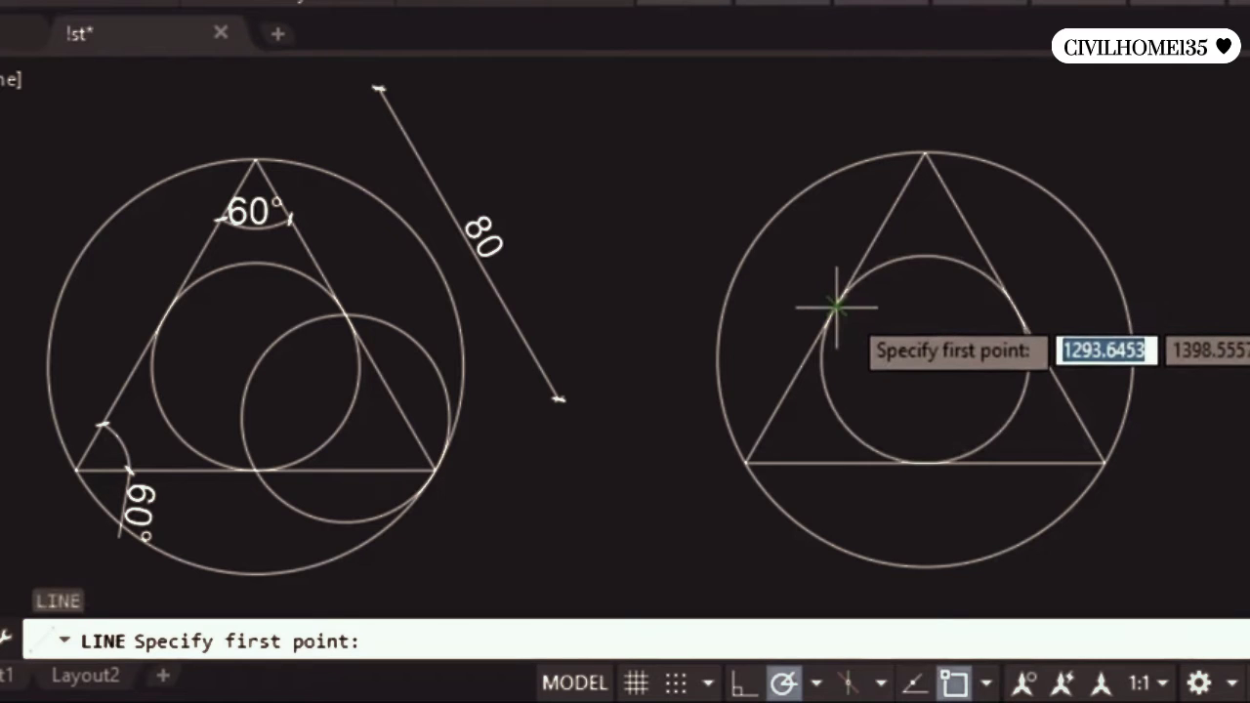
pyautogui.press('Escape')
pyautogui.click(838, 424)
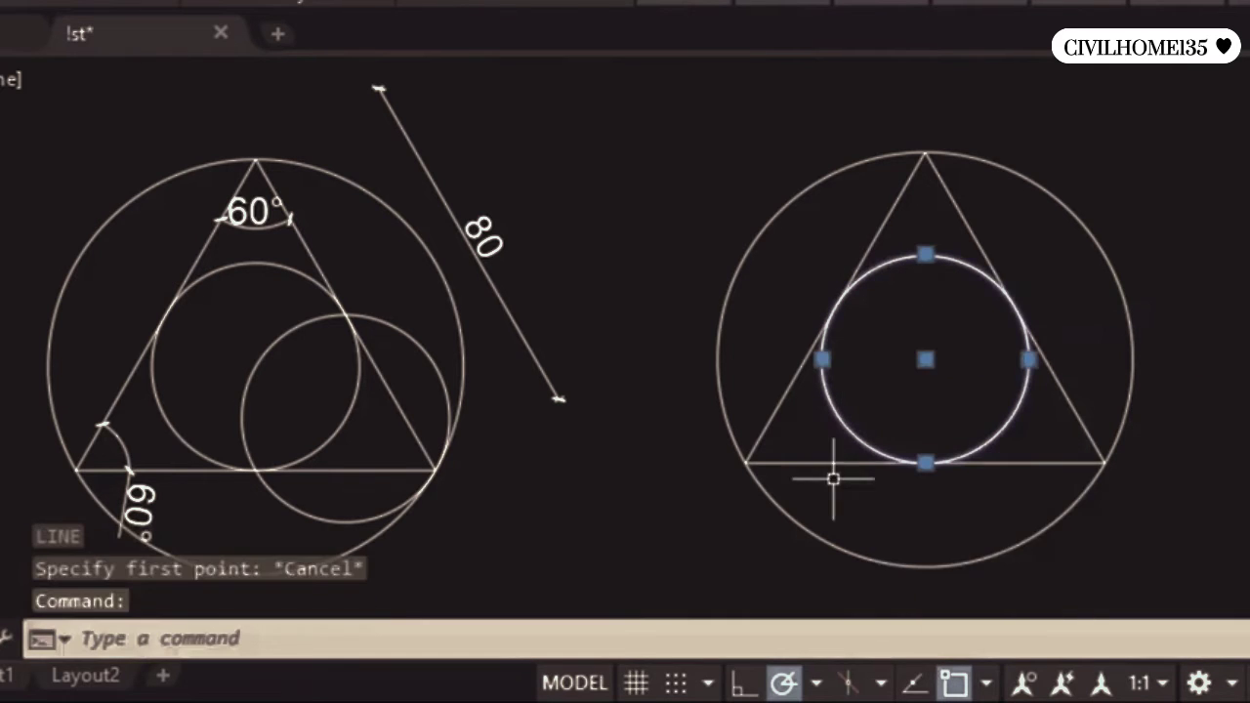
pyautogui.click(804, 519)
pyautogui.click(454, 320)
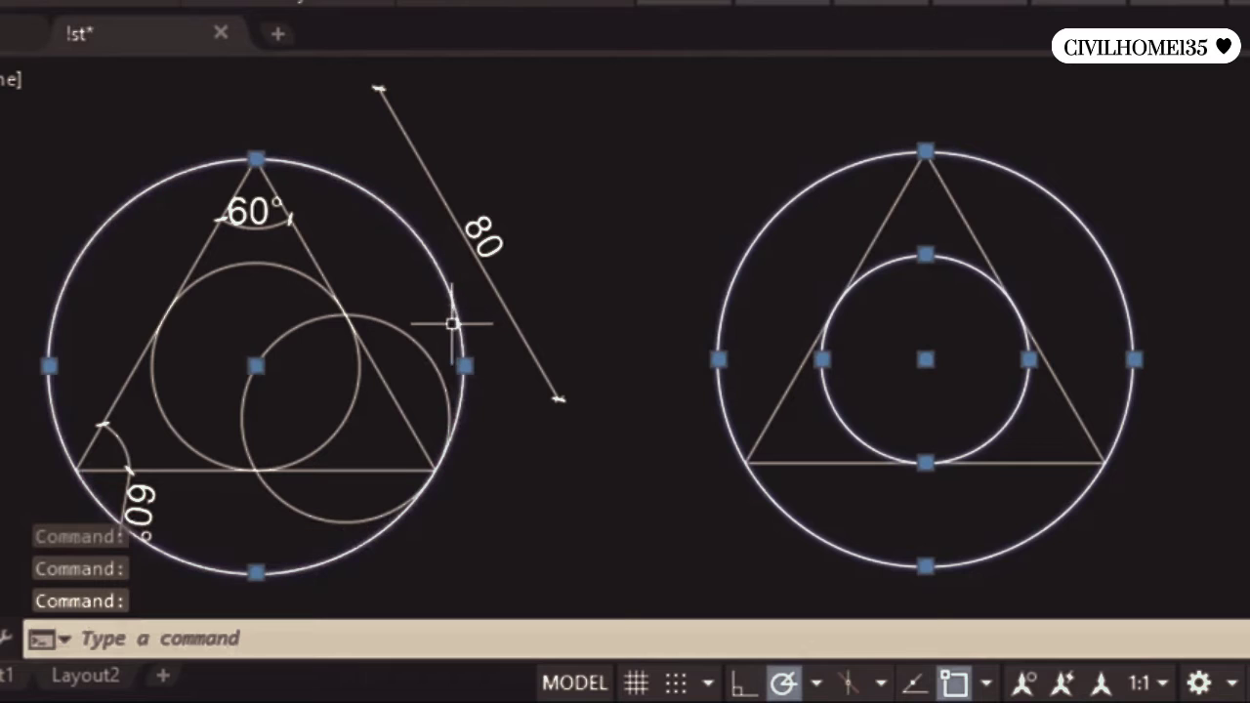
pyautogui.click(166, 406)
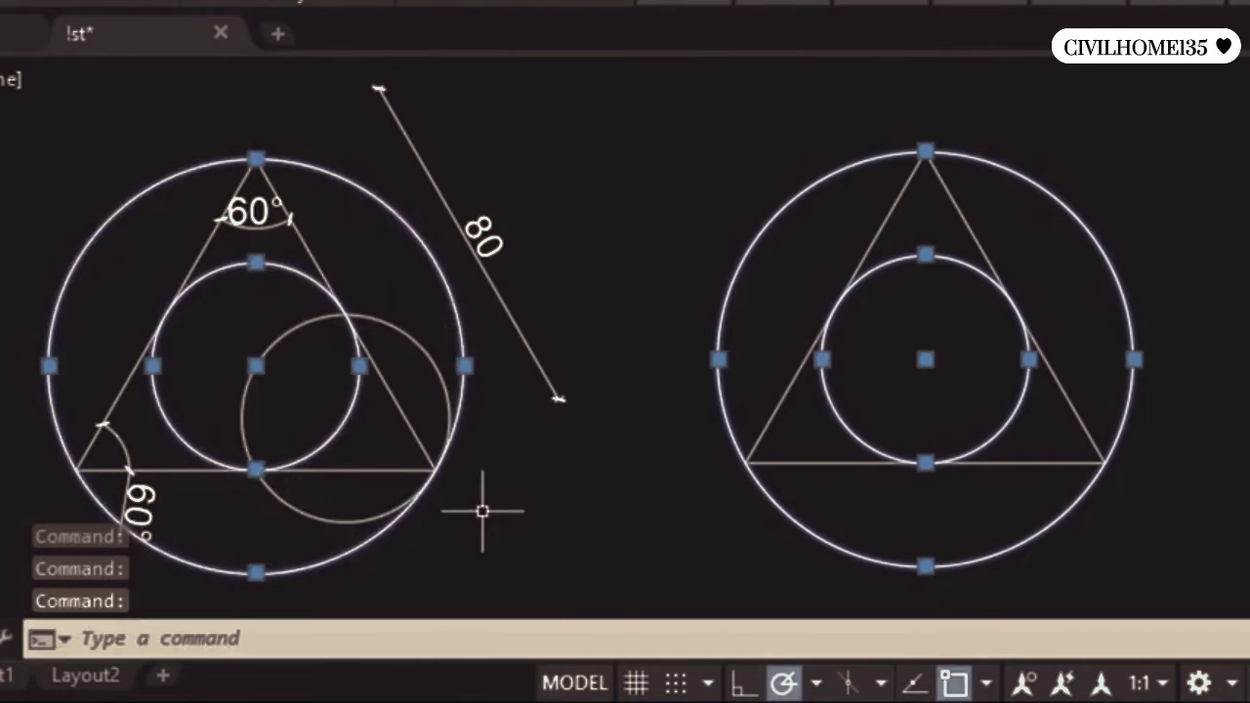
pyautogui.press('Escape')
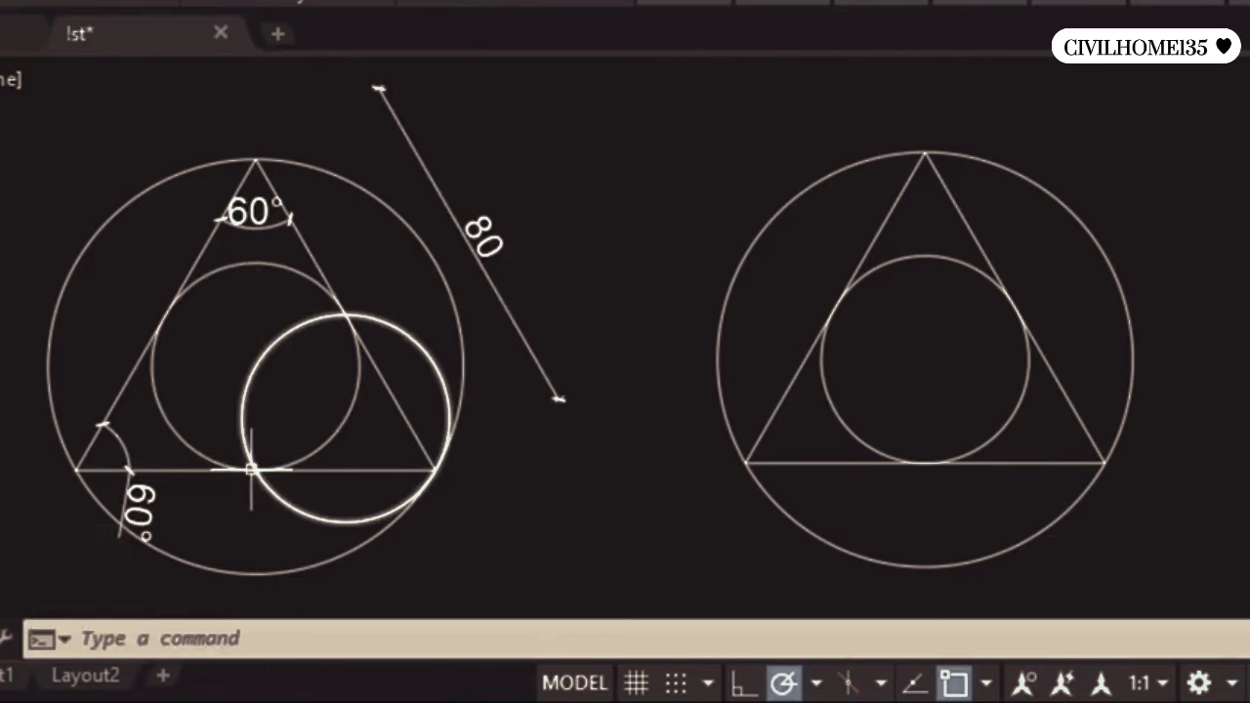
# Step: Check the left triangle's base and right side, then start the CIRCLE command
pyautogui.click(206, 469)
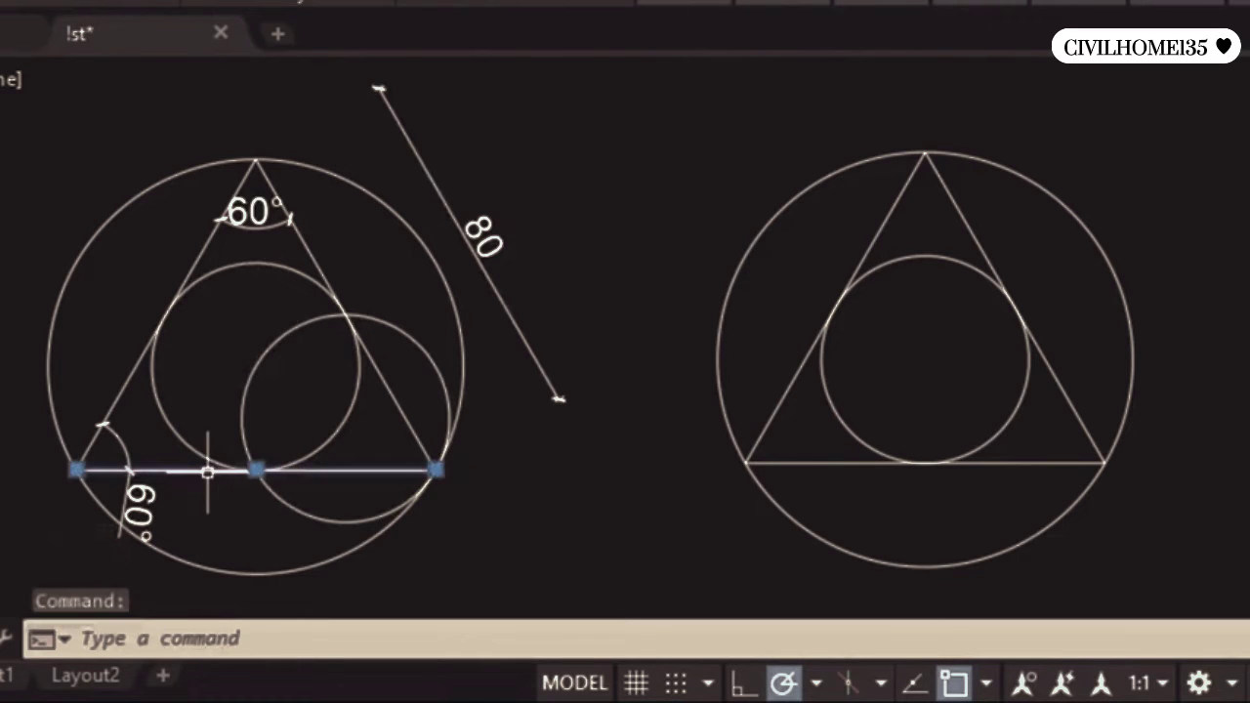
pyautogui.click(381, 363)
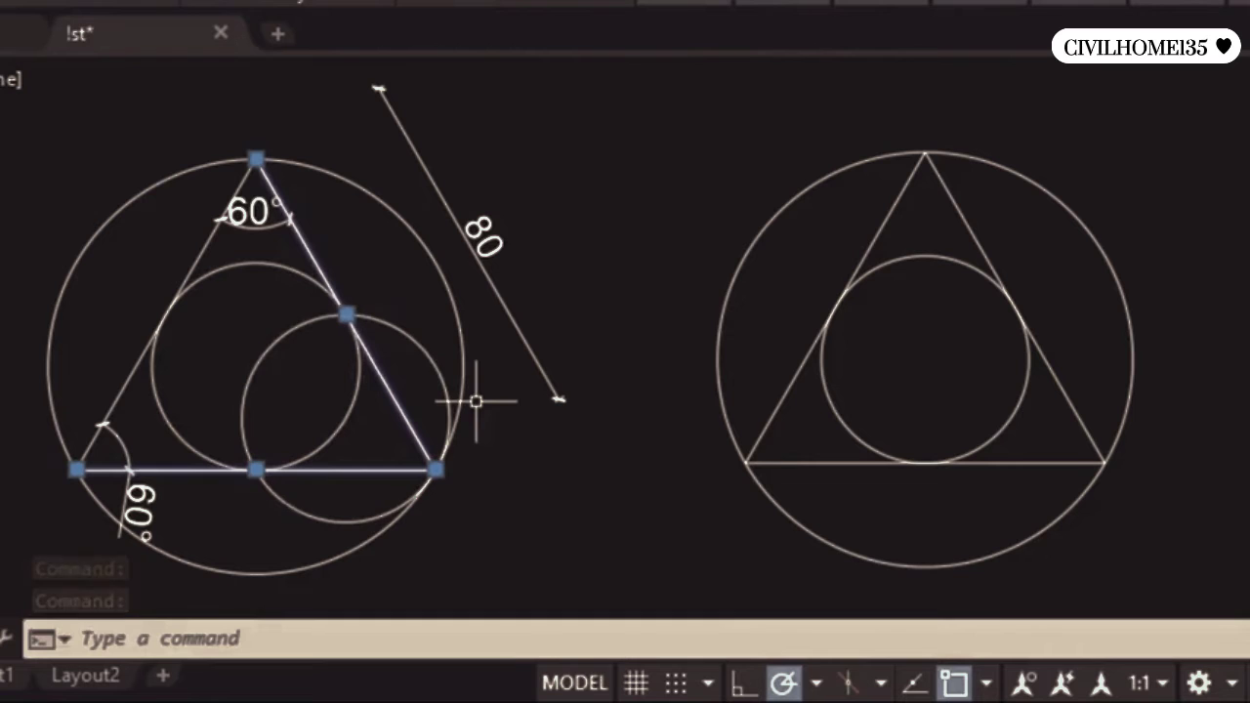
pyautogui.press('Escape')
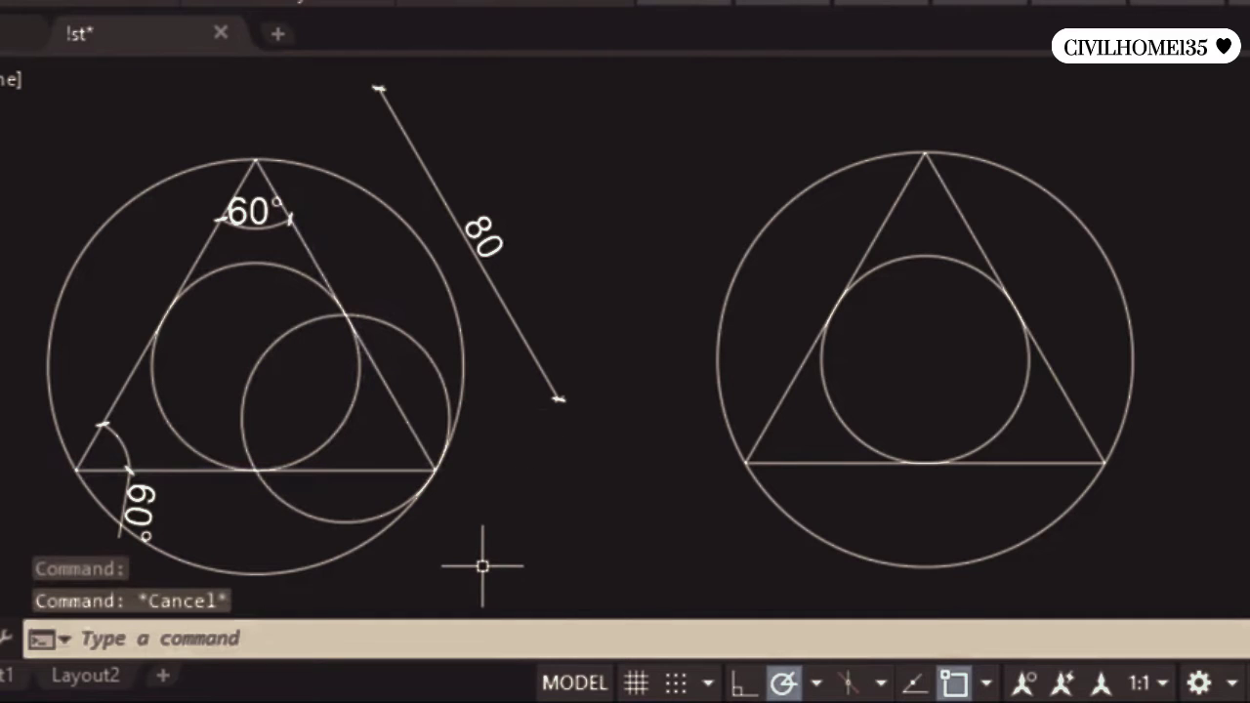
pyautogui.write('c')
pyautogui.press('Return')
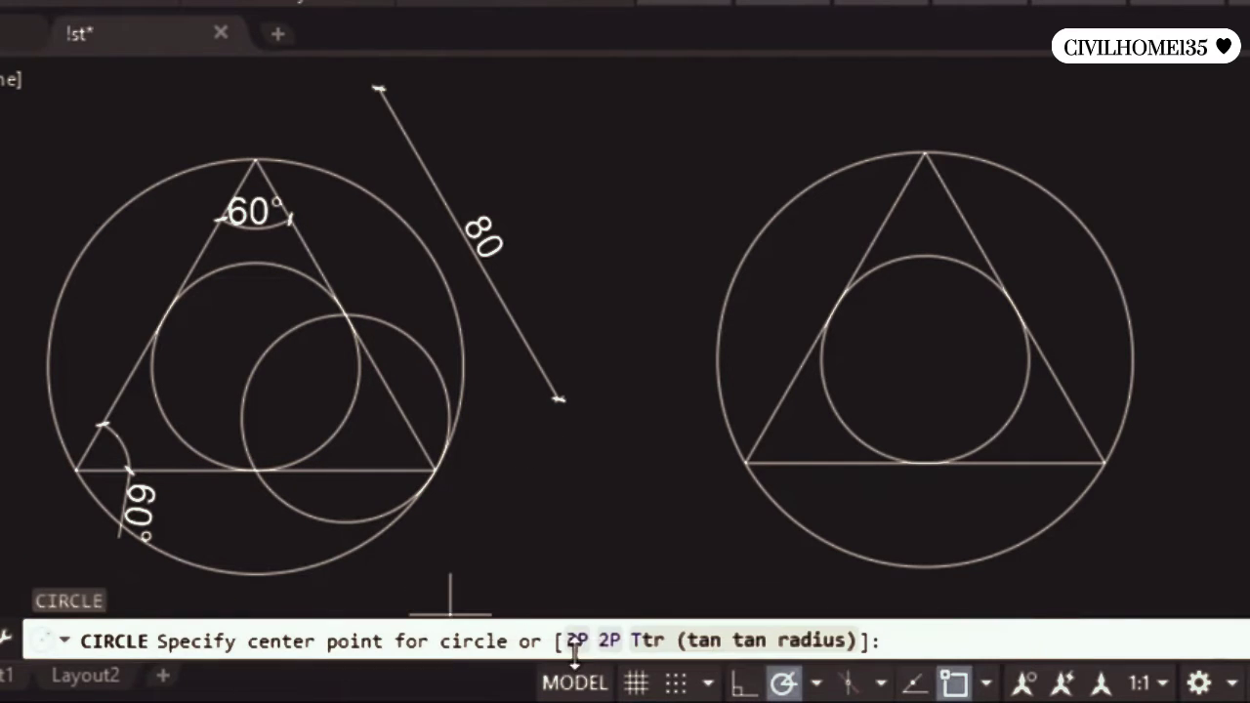
# Step: Draw a 3P circle through points on the right triangle's base, right side and inner circle
pyautogui.click(580, 642)
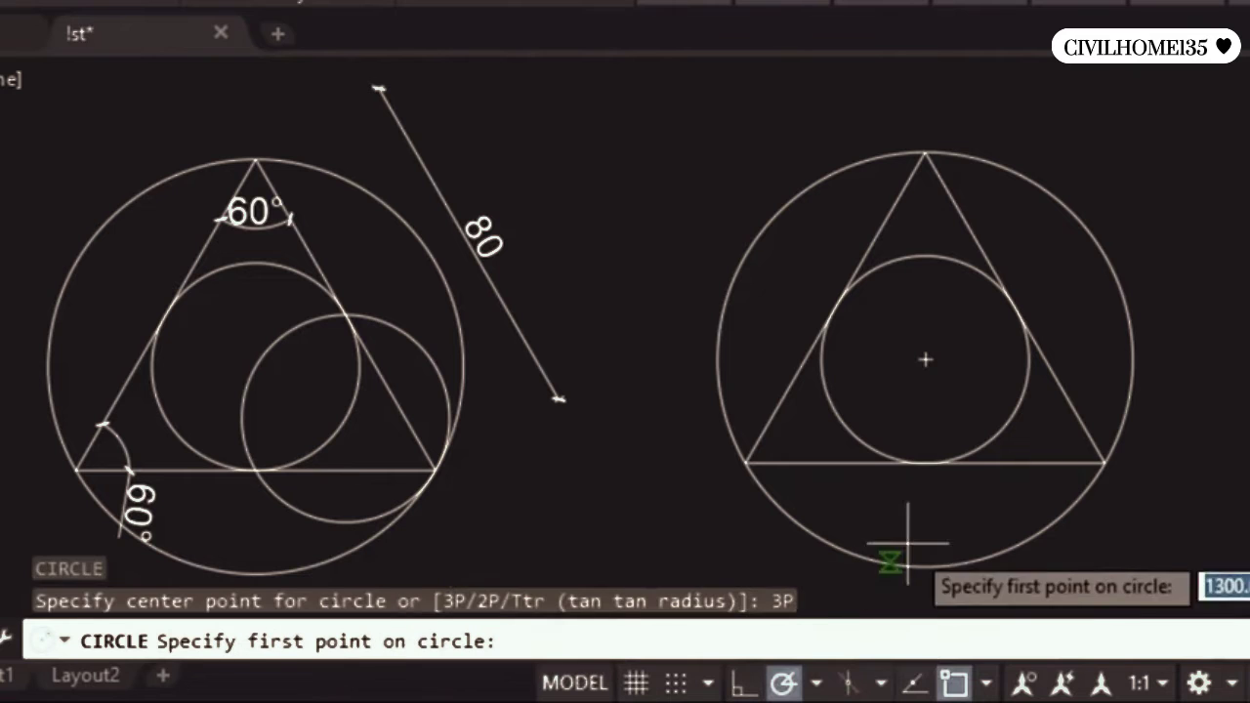
pyautogui.click(925, 463)
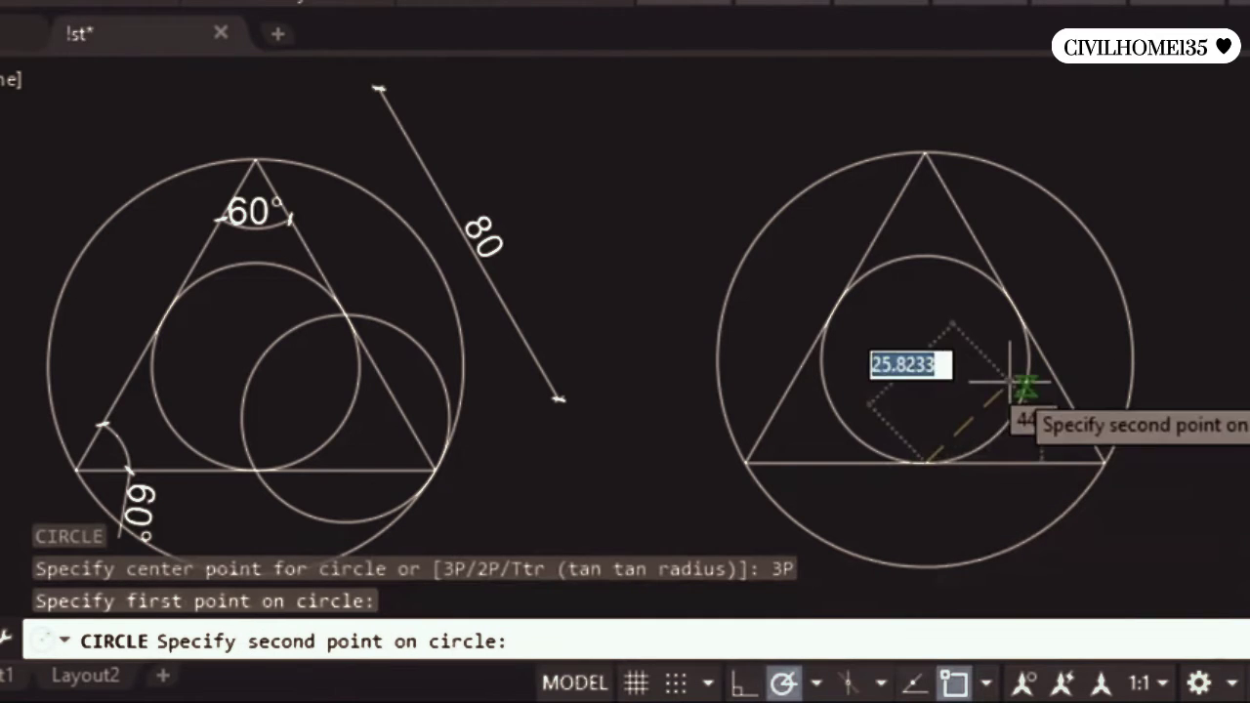
pyautogui.click(1019, 310)
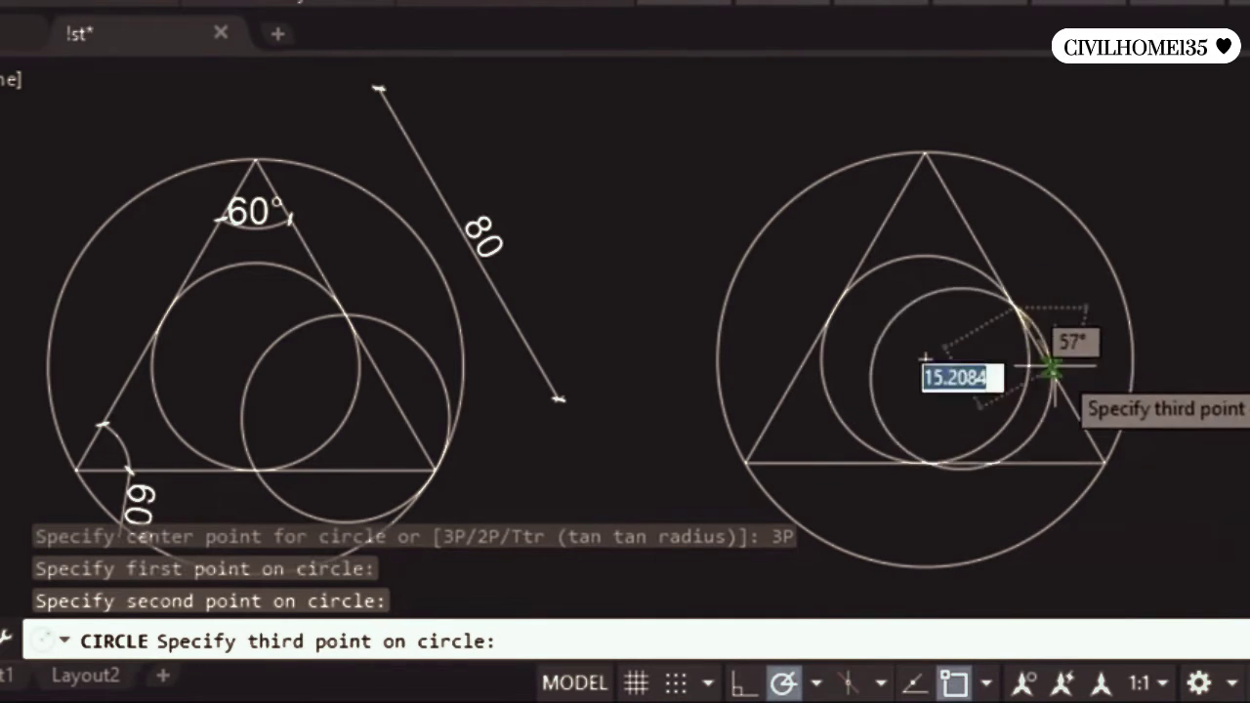
pyautogui.click(1095, 474)
pyautogui.moveTo(655, 460); pyautogui.dragTo(665, 457, button='middle')
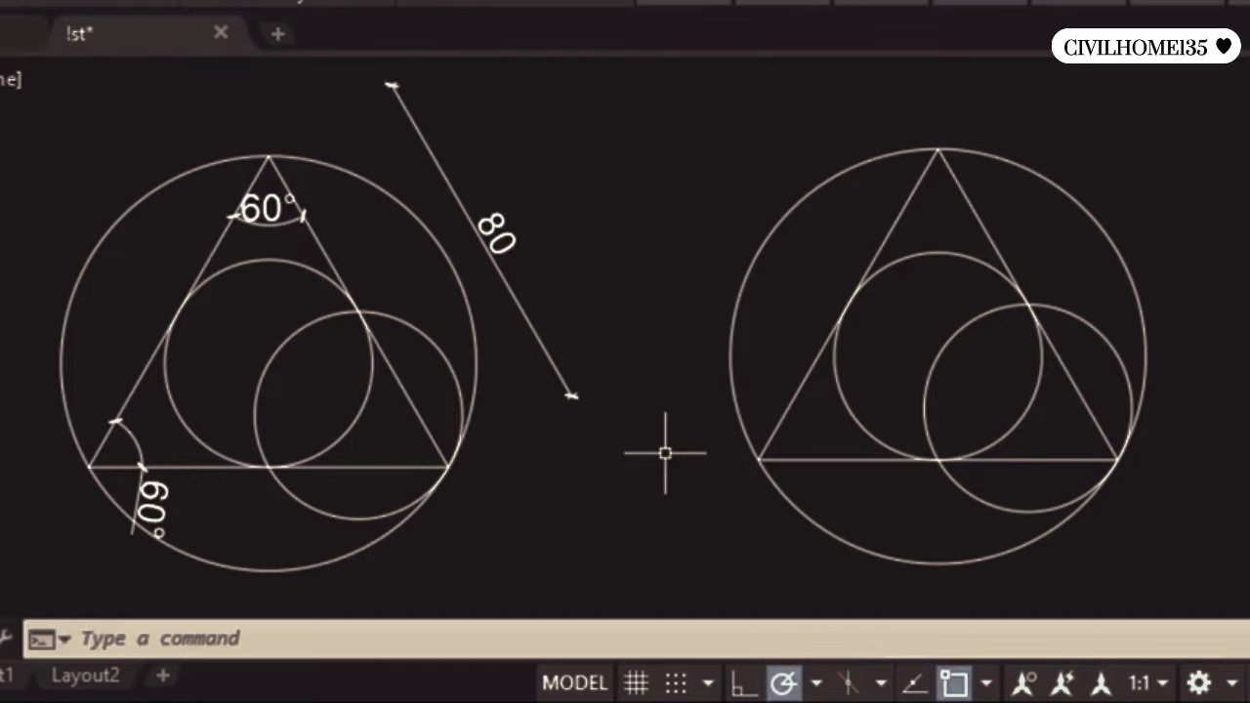
# Step: Bring the 50-dimensioned figure into view and select its three lines and outer circle to inspect them
pyautogui.moveTo(666, 453)
pyautogui.mouseDown(button='middle')
pyautogui.moveTo(681, 463)
pyautogui.moveTo(670, 327)
pyautogui.mouseUp(button='middle')
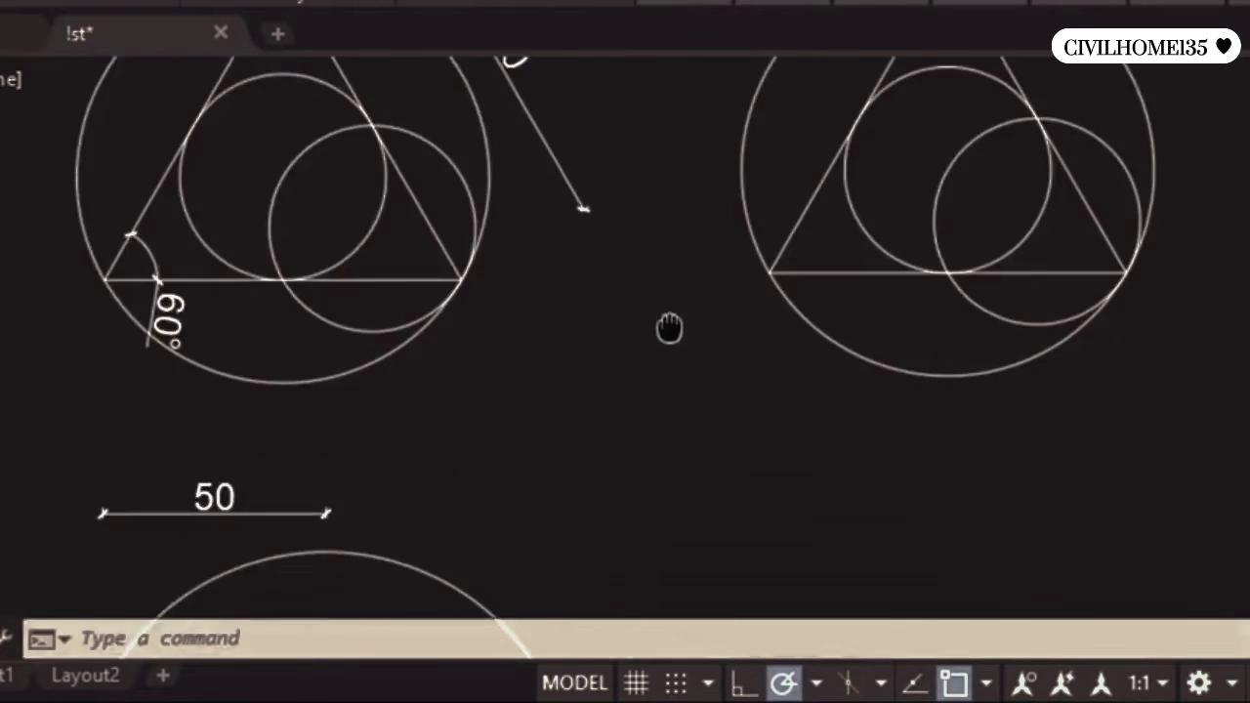
pyautogui.moveTo(687, 505)
pyautogui.mouseDown(button='middle')
pyautogui.moveTo(724, 150)
pyautogui.moveTo(710, 156)
pyautogui.mouseUp(button='middle')
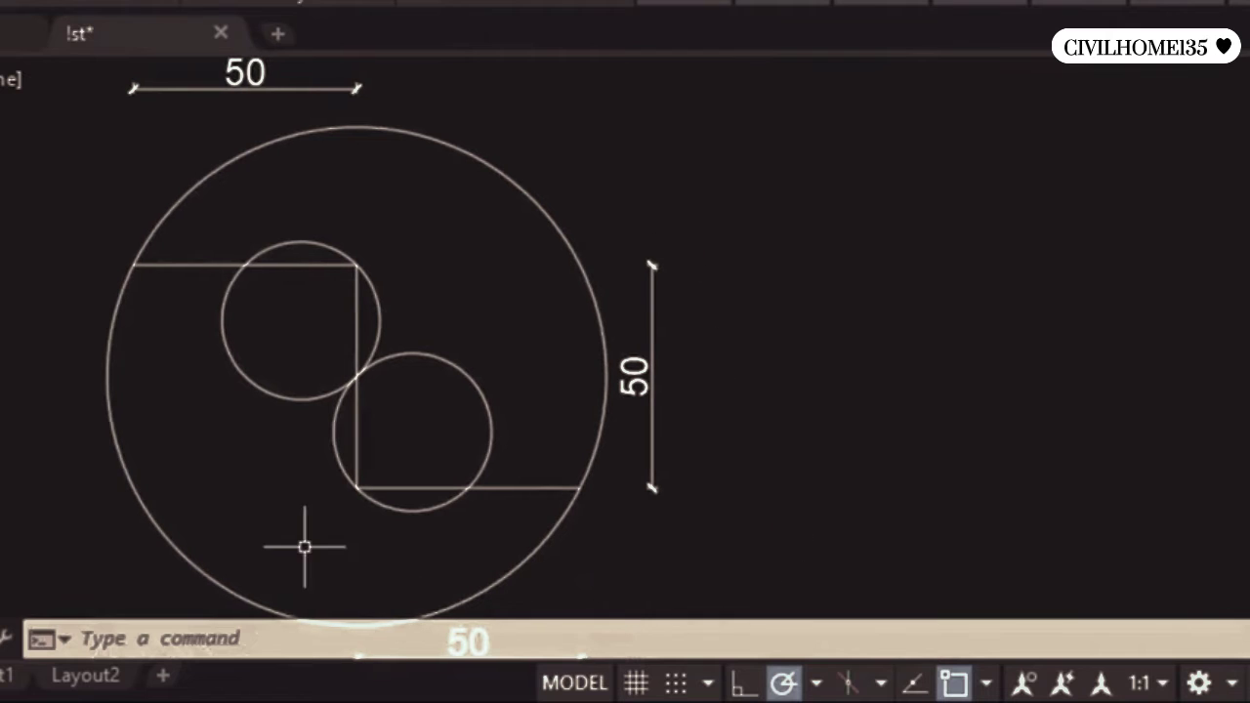
pyautogui.click(178, 268)
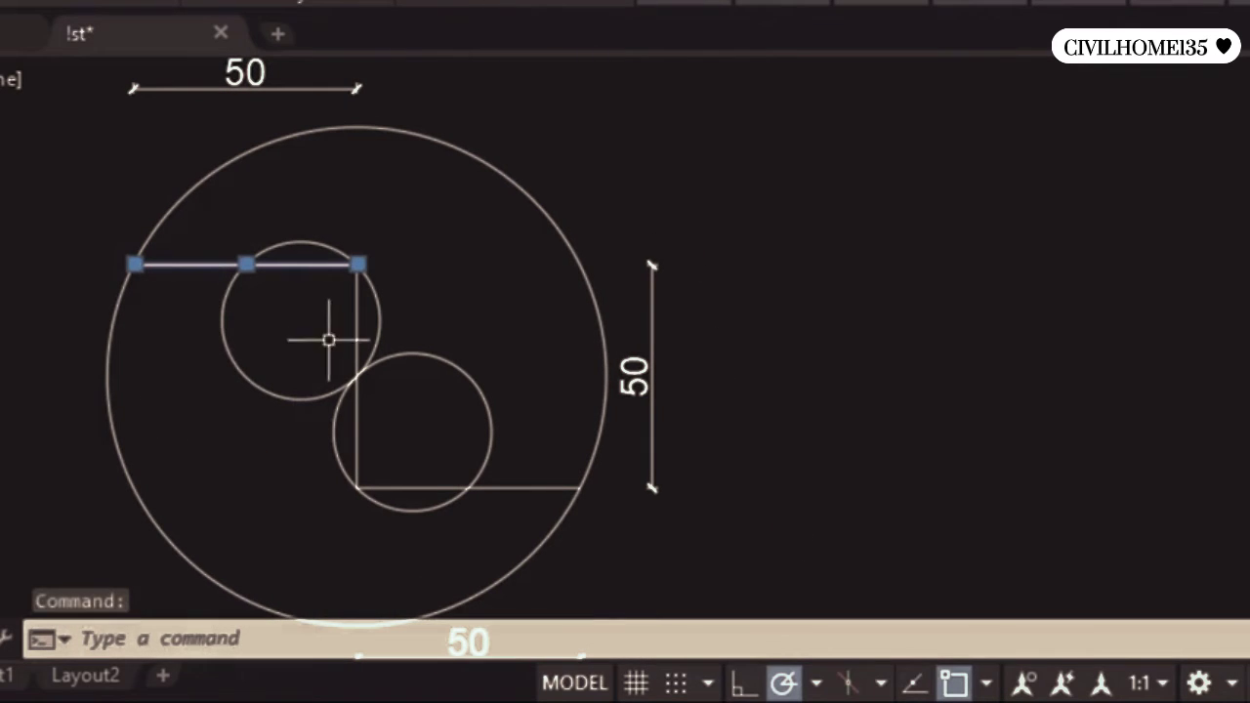
pyautogui.click(360, 288)
pyautogui.click(485, 487)
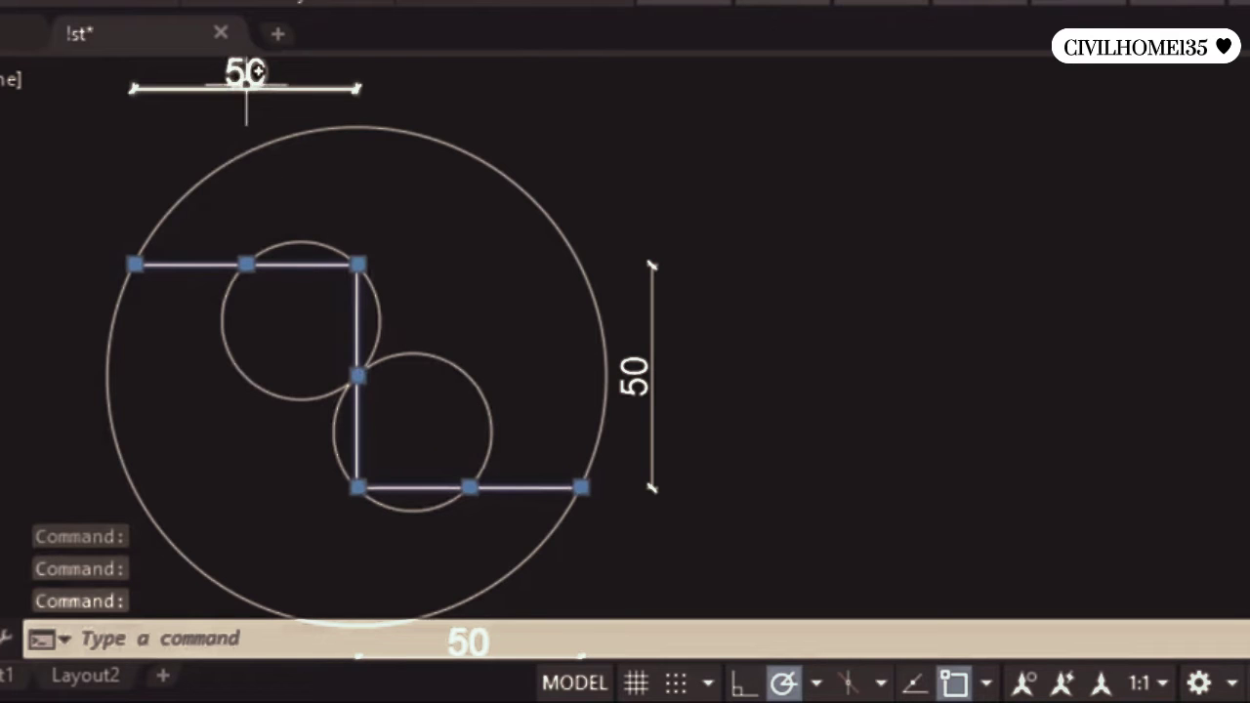
pyautogui.moveTo(740, 489)
pyautogui.mouseDown(button='middle')
pyautogui.moveTo(733, 361)
pyautogui.moveTo(731, 469)
pyautogui.mouseUp(button='middle')
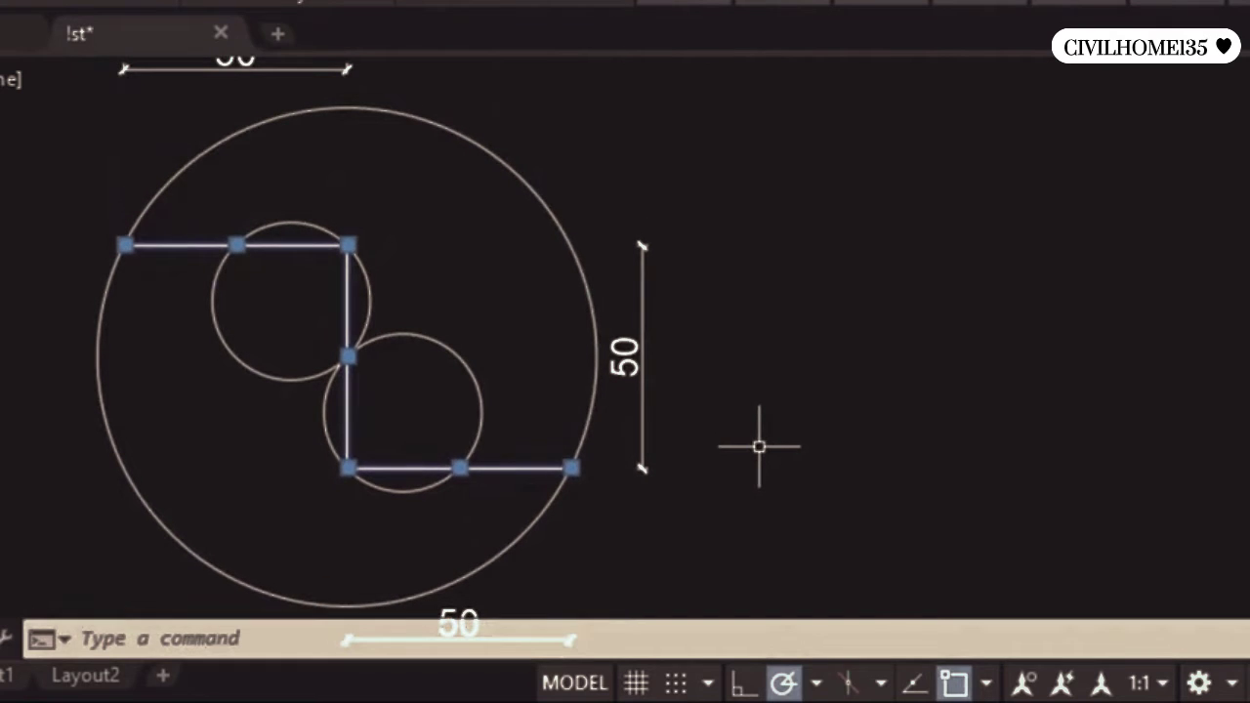
pyautogui.press('Escape')
pyautogui.click(102, 303)
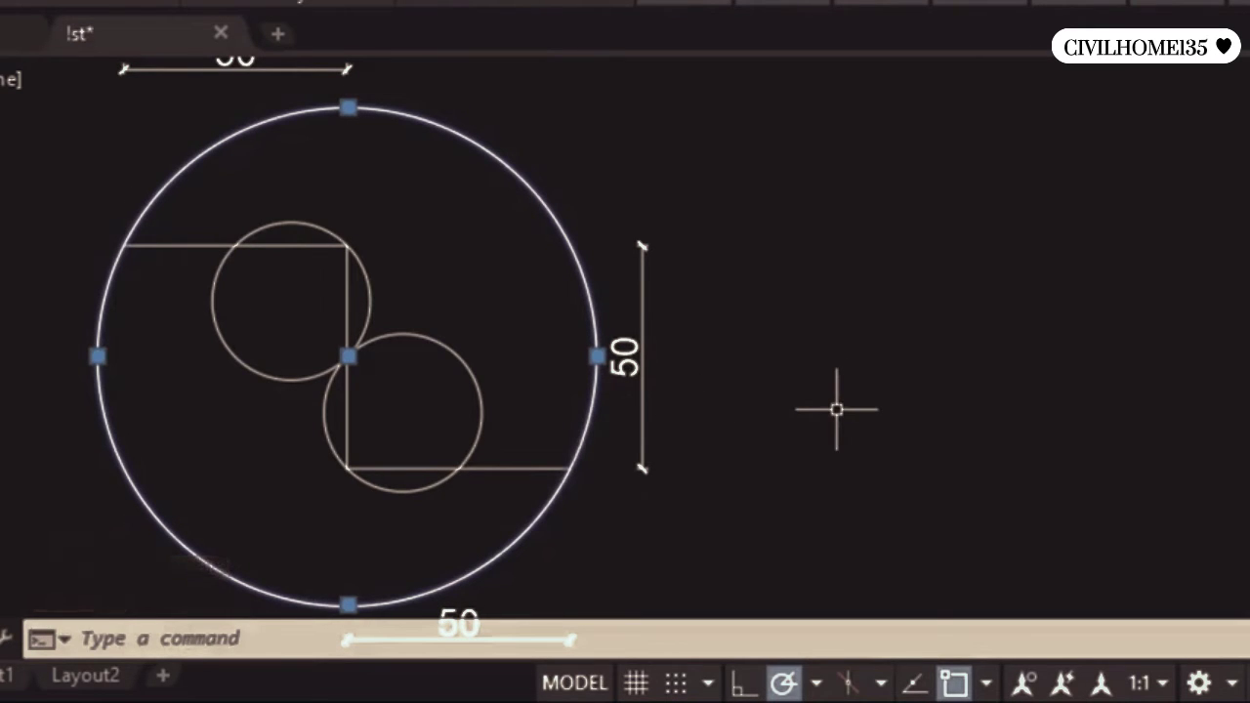
pyautogui.press('Escape')
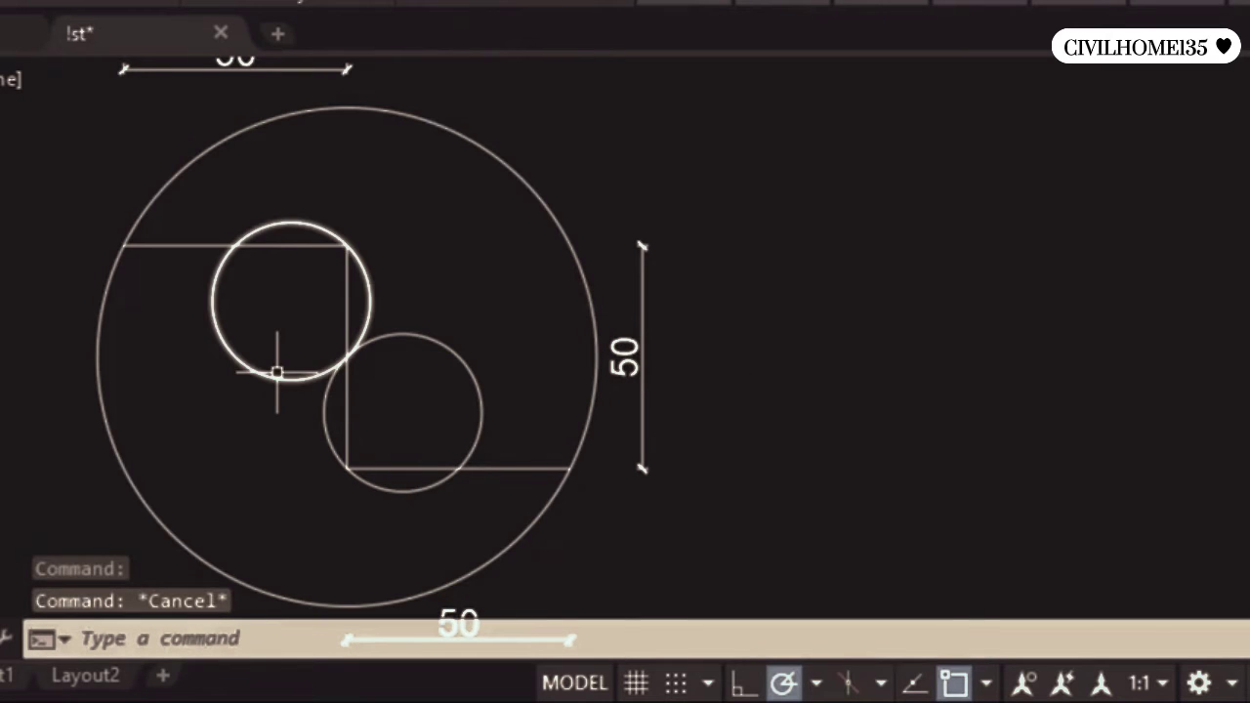
# Step: Inspect the upper and lower small circles with their adjoining lines, then the whole figure
pyautogui.click(278, 373)
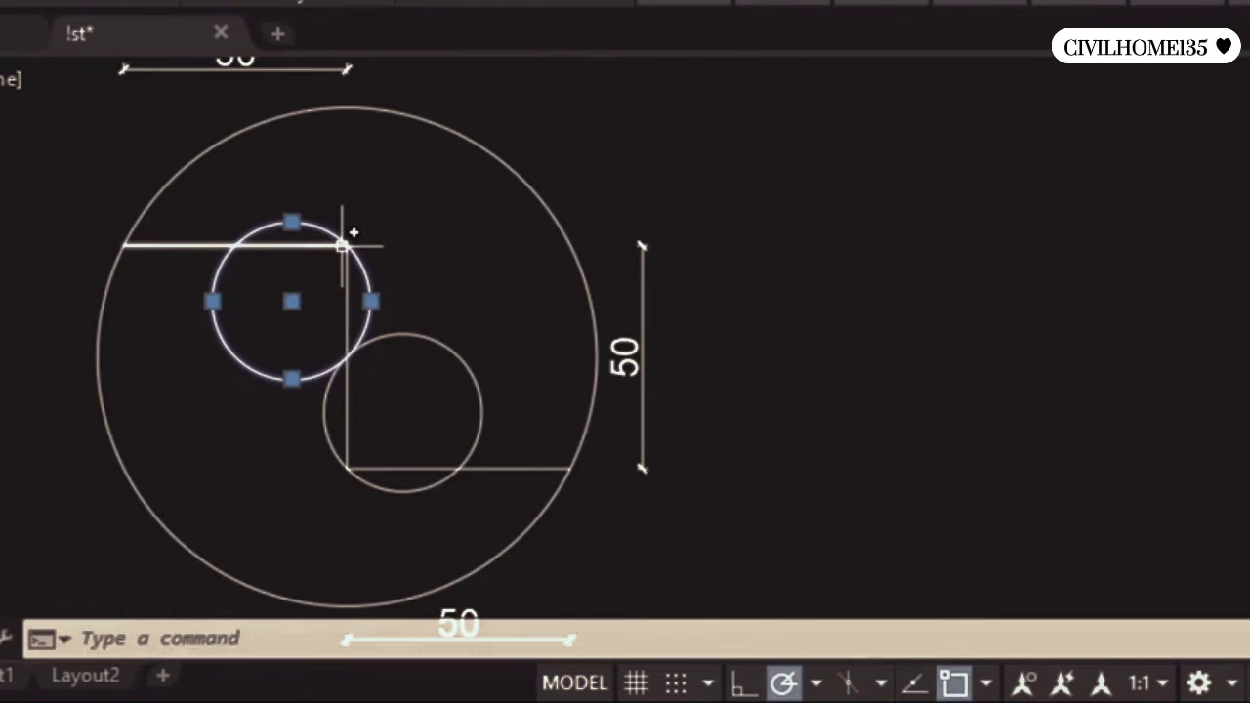
pyautogui.click(344, 281)
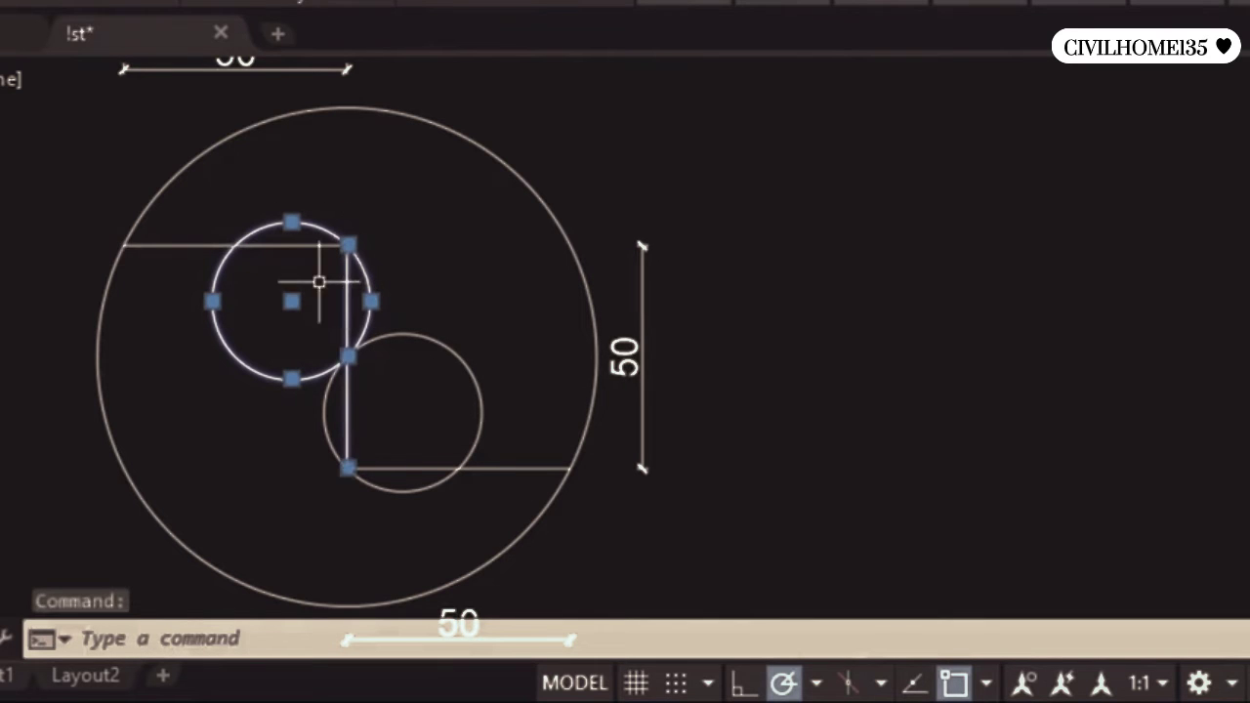
pyautogui.click(156, 245)
pyautogui.press('Escape')
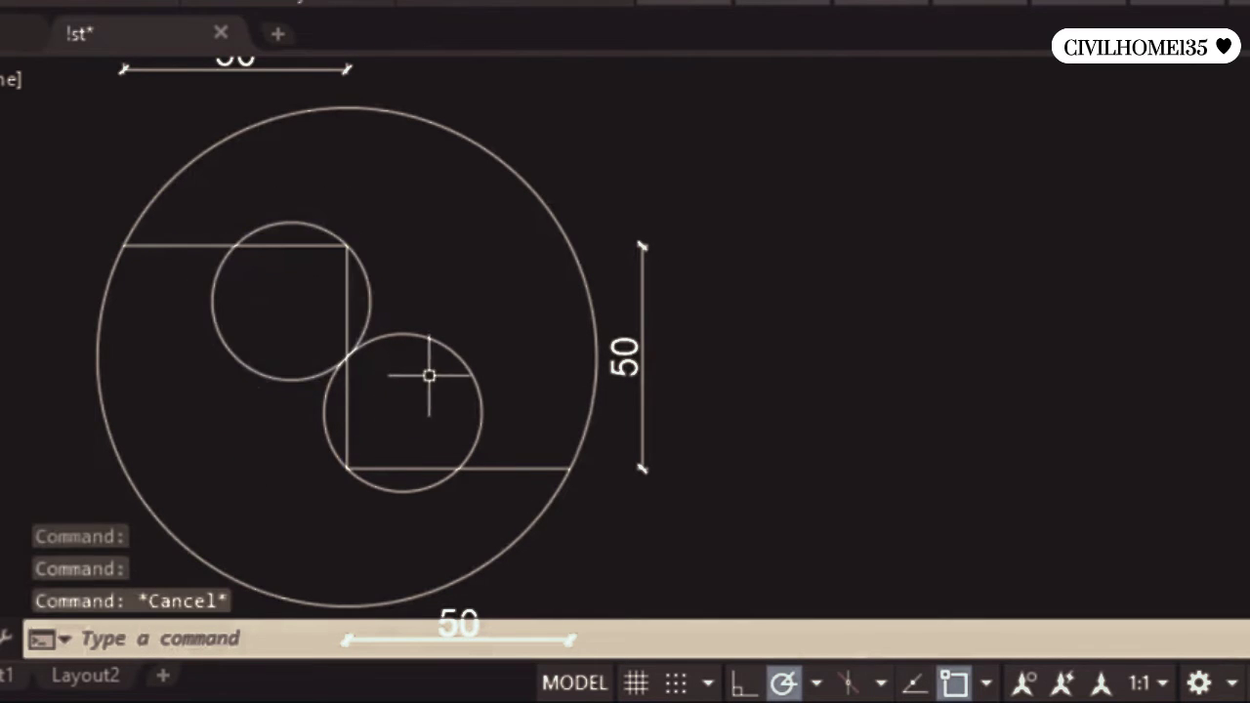
pyautogui.click(441, 347)
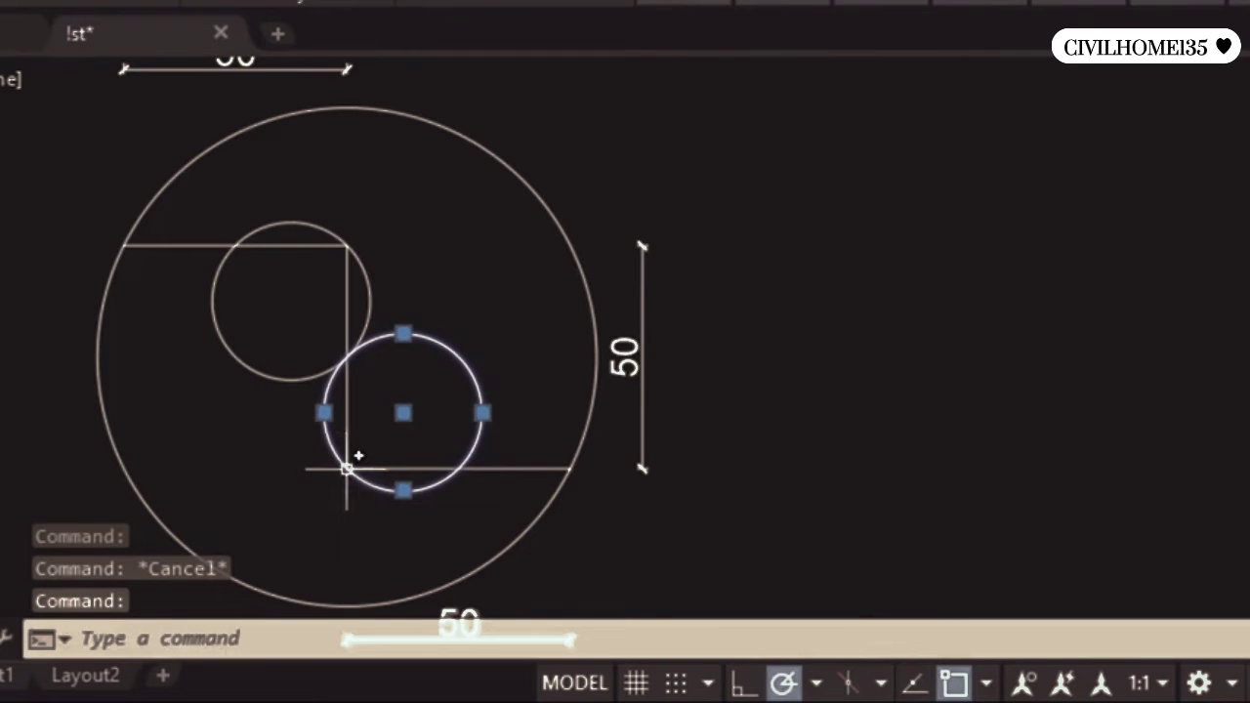
pyautogui.click(492, 461)
pyautogui.click(346, 403)
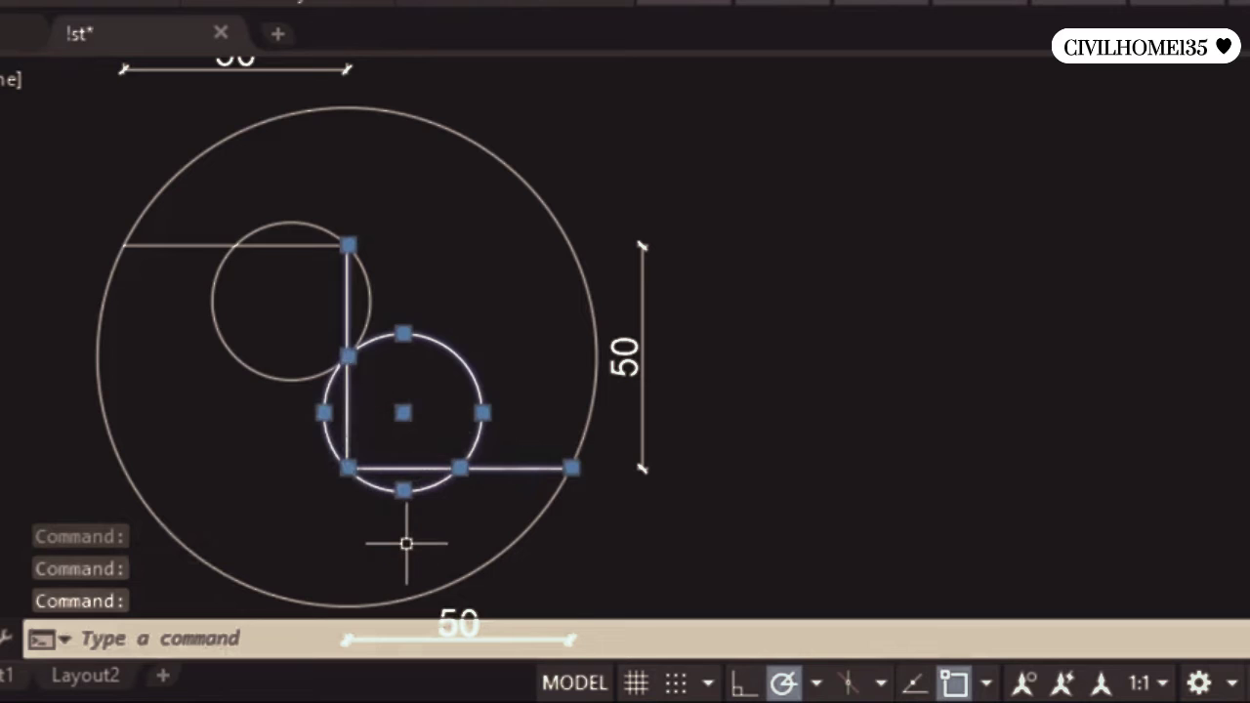
pyautogui.press('Escape')
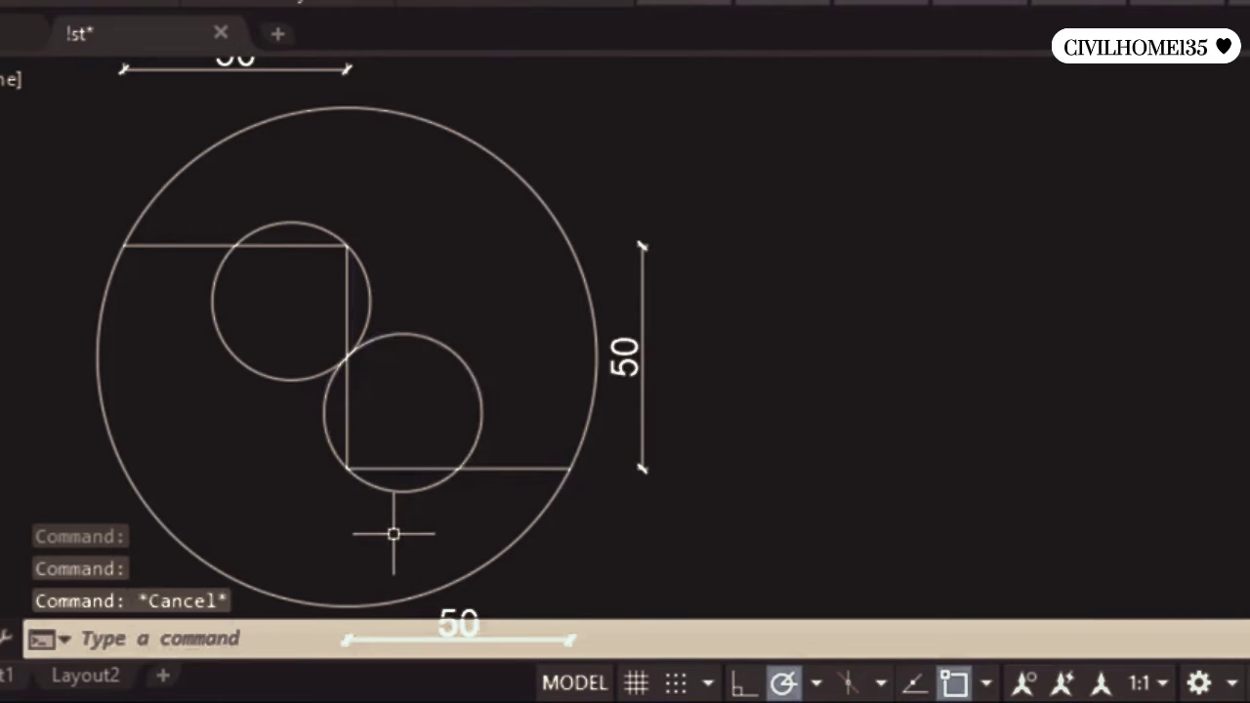
pyautogui.click(167, 243)
pyautogui.click(355, 324)
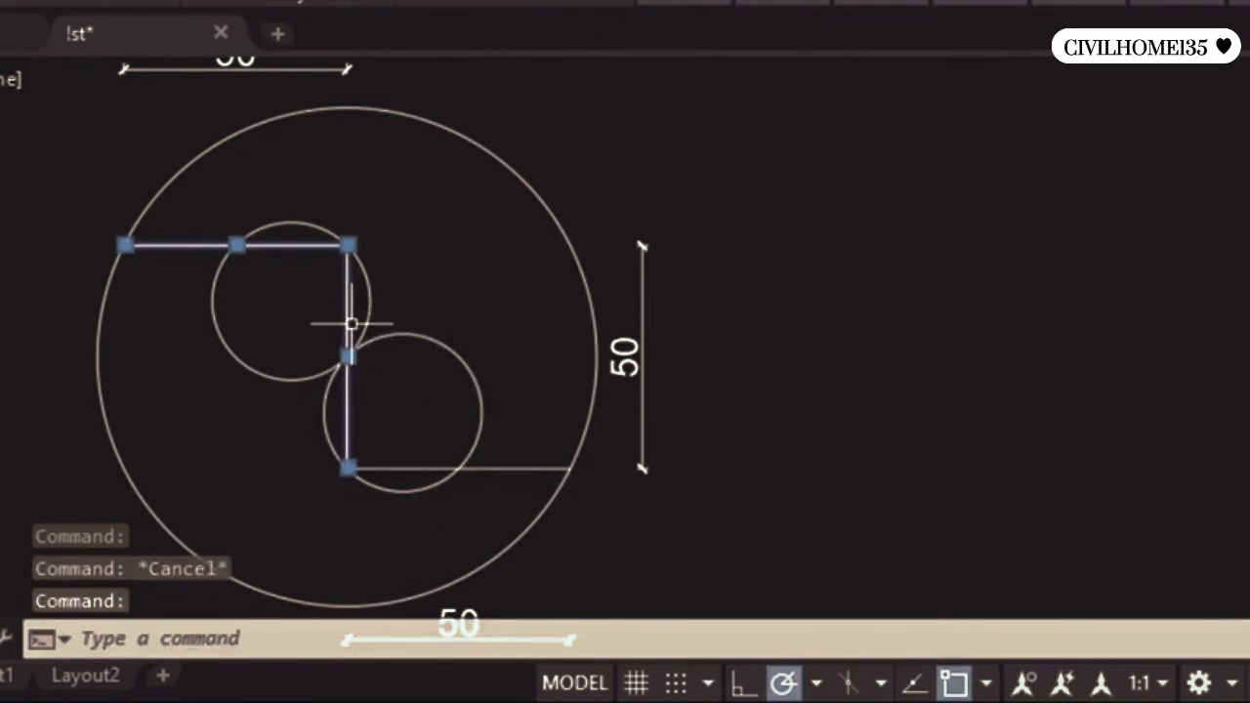
pyautogui.click(488, 469)
pyautogui.click(569, 487)
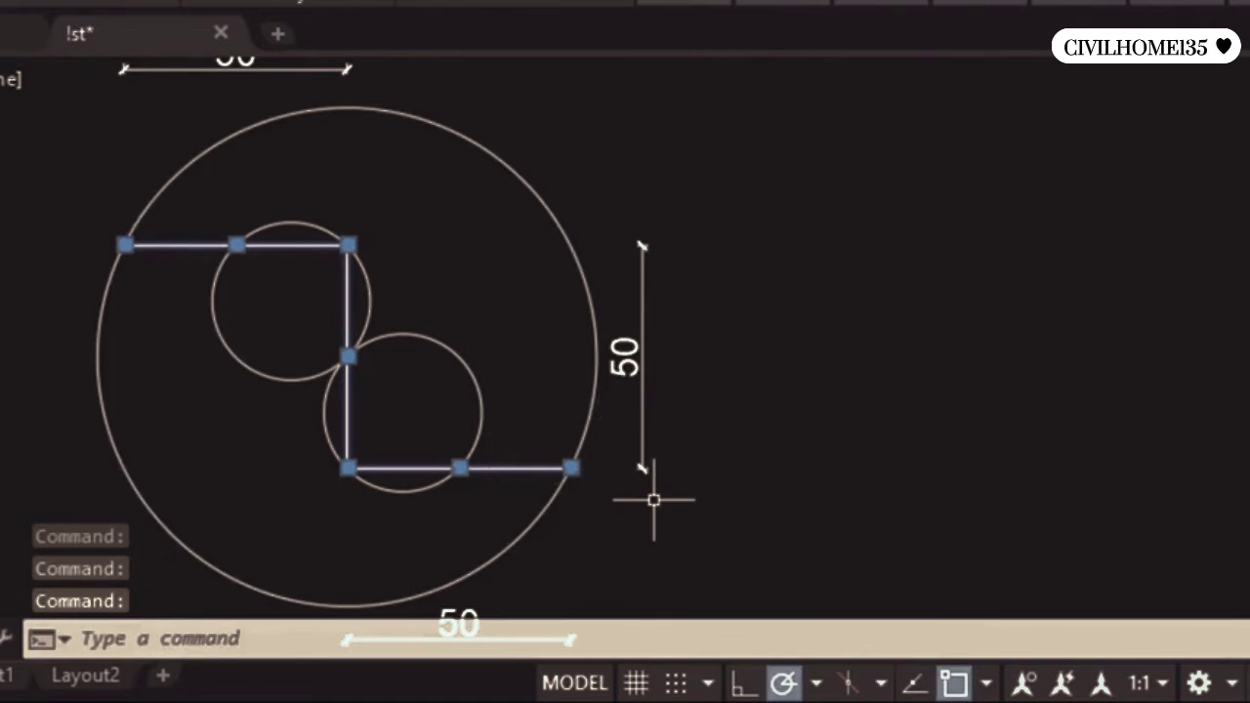
pyautogui.press('Escape')
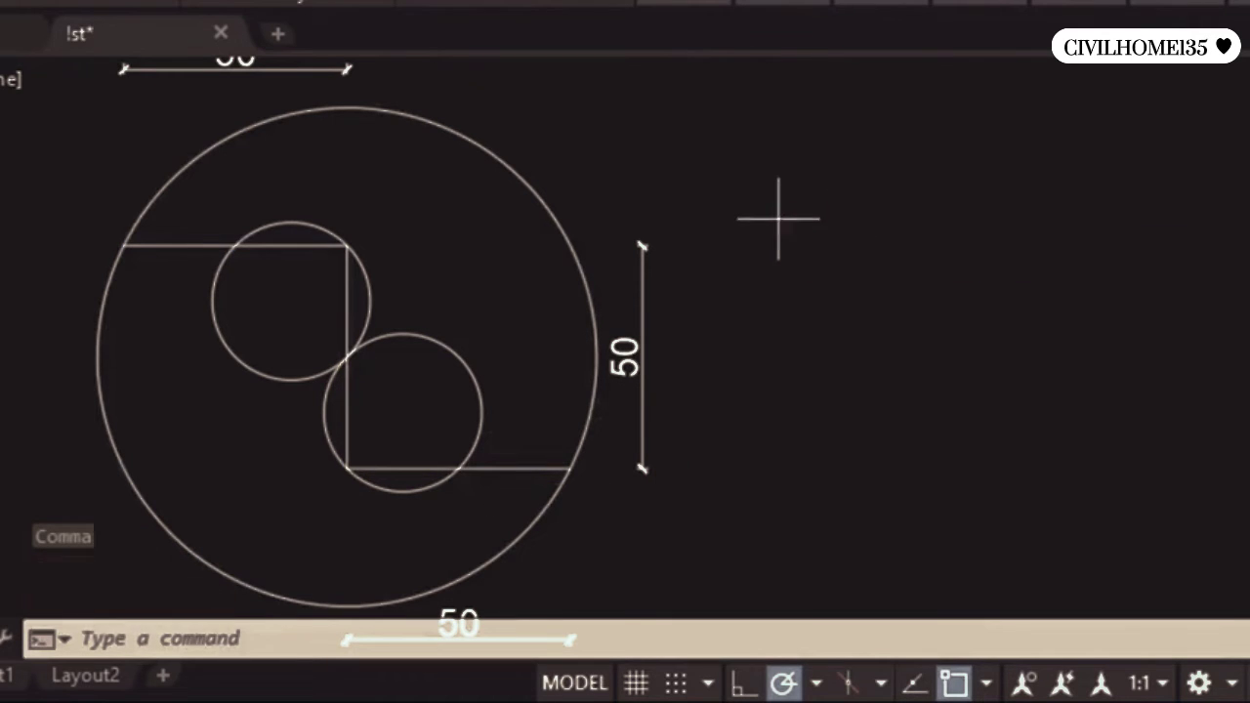
# Step: Start the LINE command with L and switch Ortho on
pyautogui.write('l')
pyautogui.press('Return')
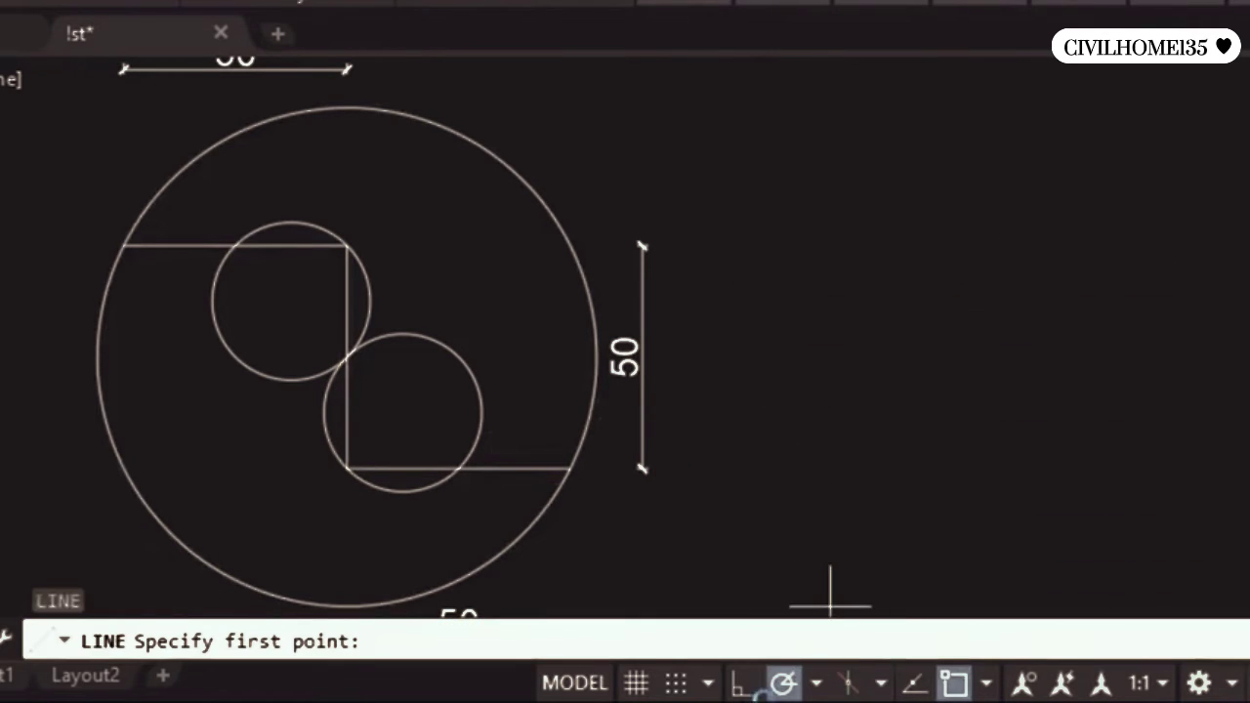
pyautogui.click(740, 684)
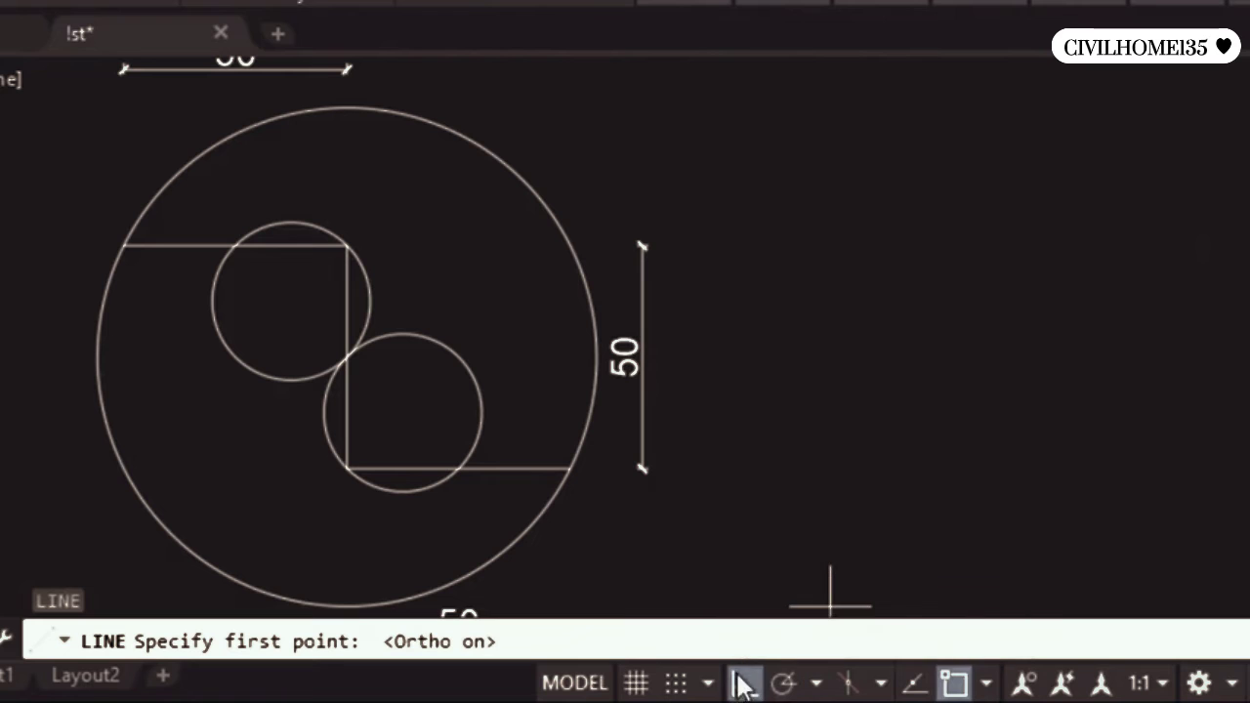
# Step: Draw a stepped line of 50 right, 50 down and 50 right beside the first figure
pyautogui.click(746, 202)
pyautogui.write('5')
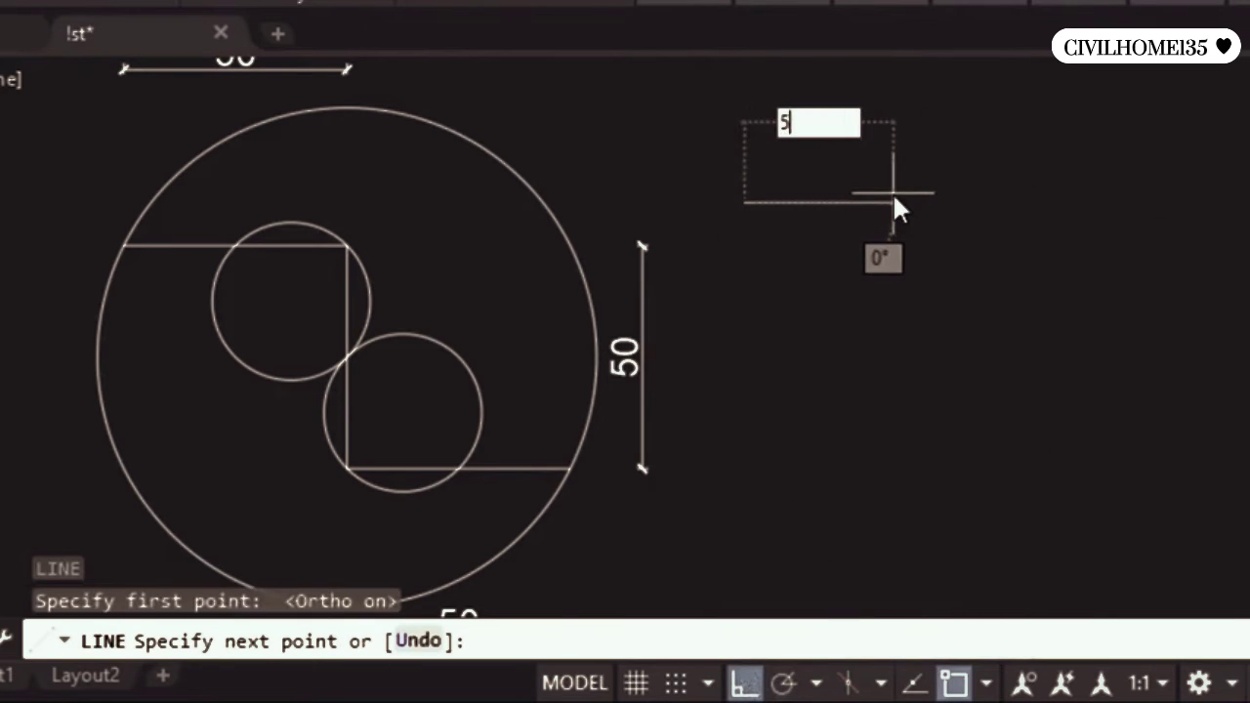
pyautogui.write('0')
pyautogui.press('Return')
pyautogui.write('5')
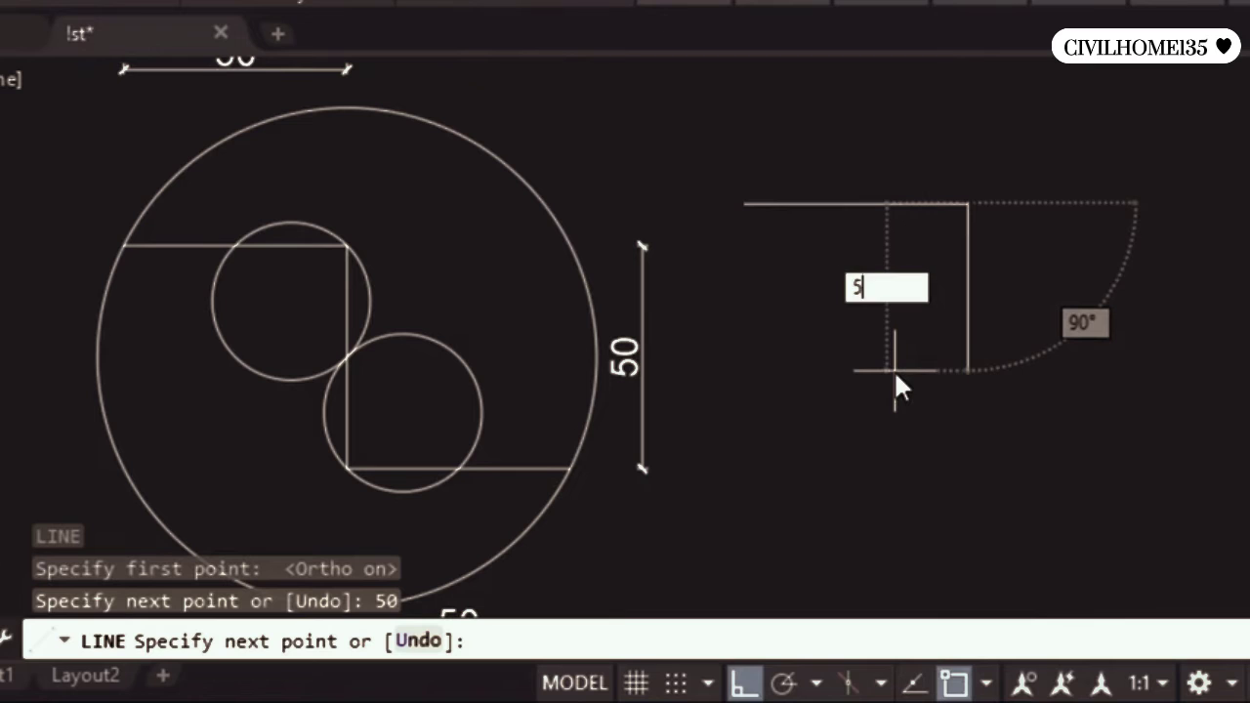
pyautogui.write('0')
pyautogui.press('Return')
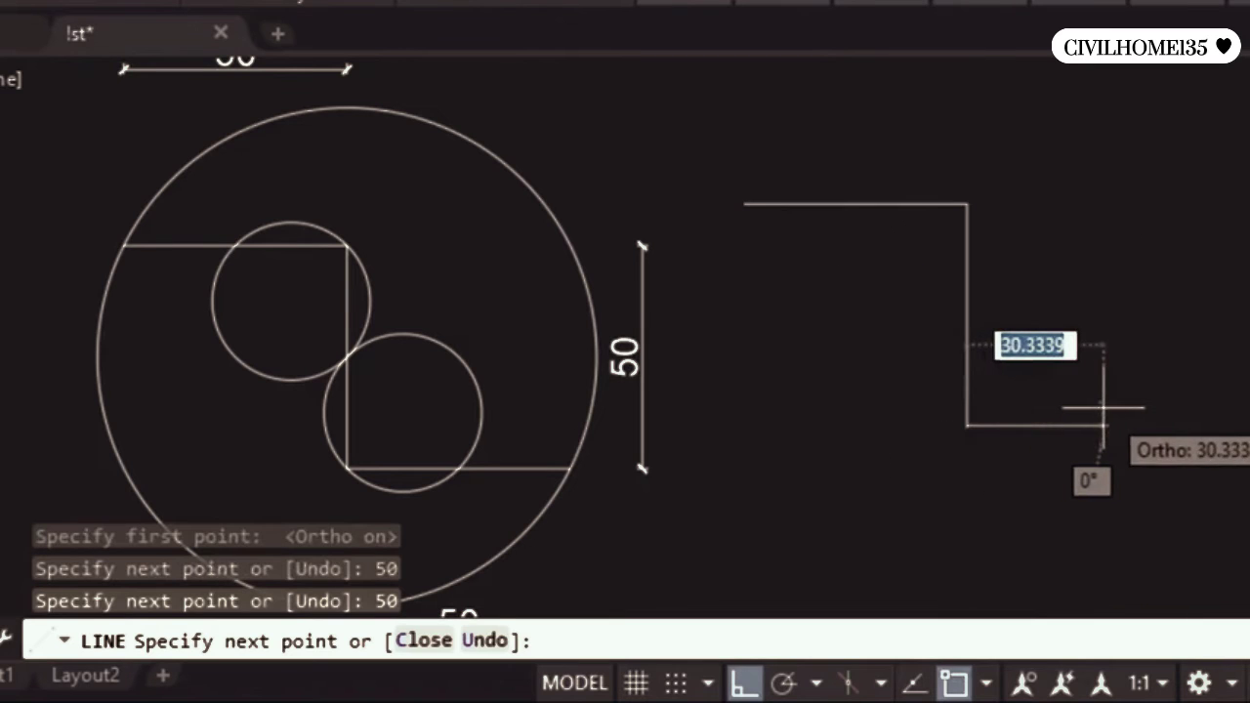
pyautogui.write('50')
pyautogui.press('Return')
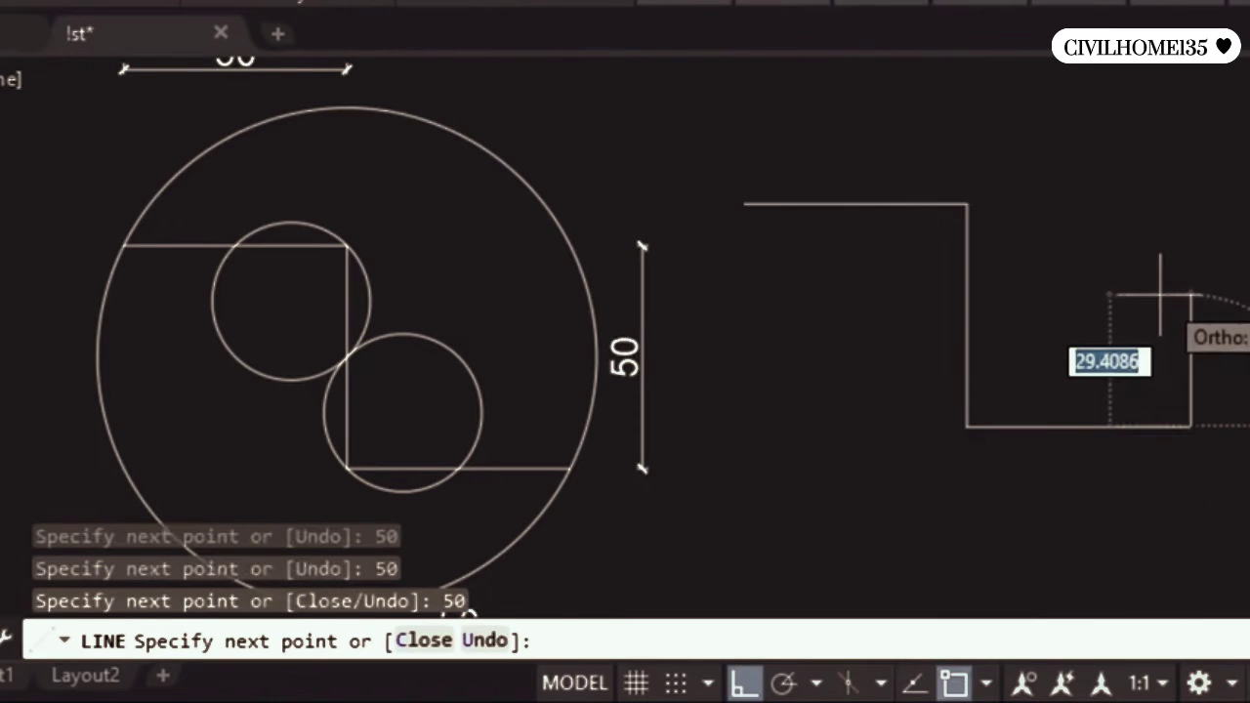
pyautogui.press('Escape')
pyautogui.moveTo(1158, 294); pyautogui.dragTo(1062, 293, button='middle')
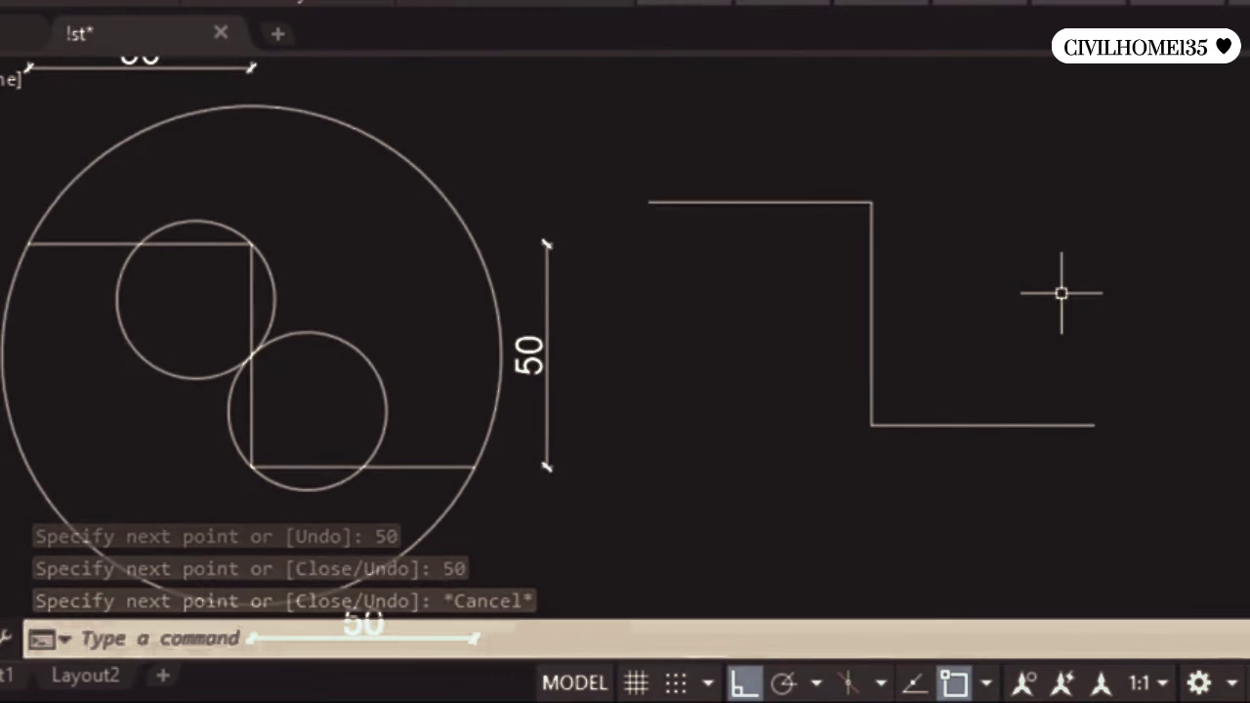
# Step: Draw a 2P circle whose diameter joins the stepped line's top-left and lower-right ends, with Ortho off
pyautogui.write('c')
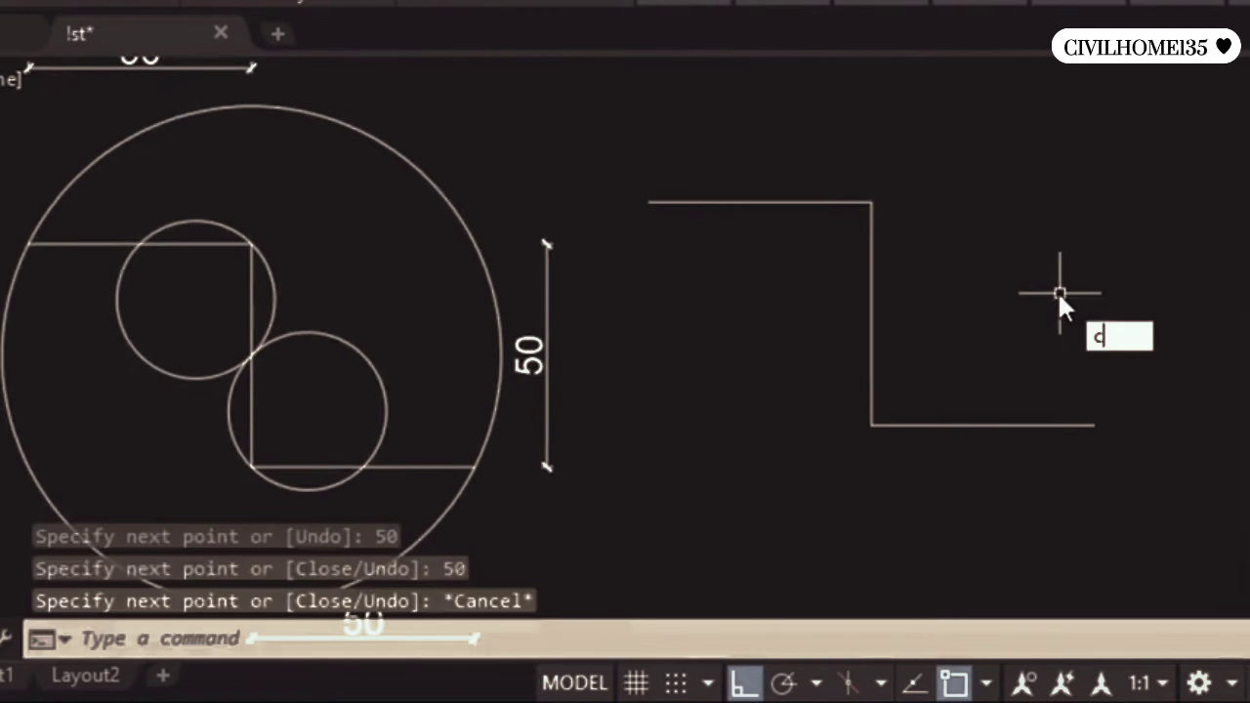
pyautogui.press('Return')
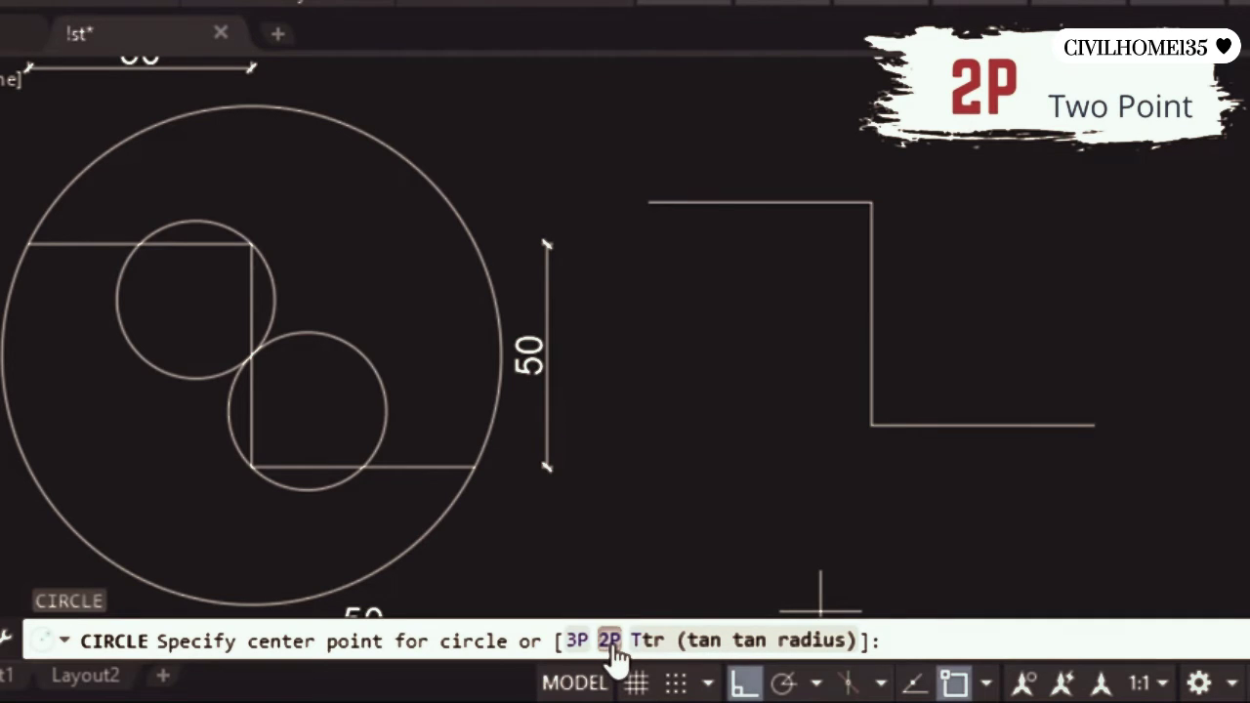
pyautogui.click(610, 643)
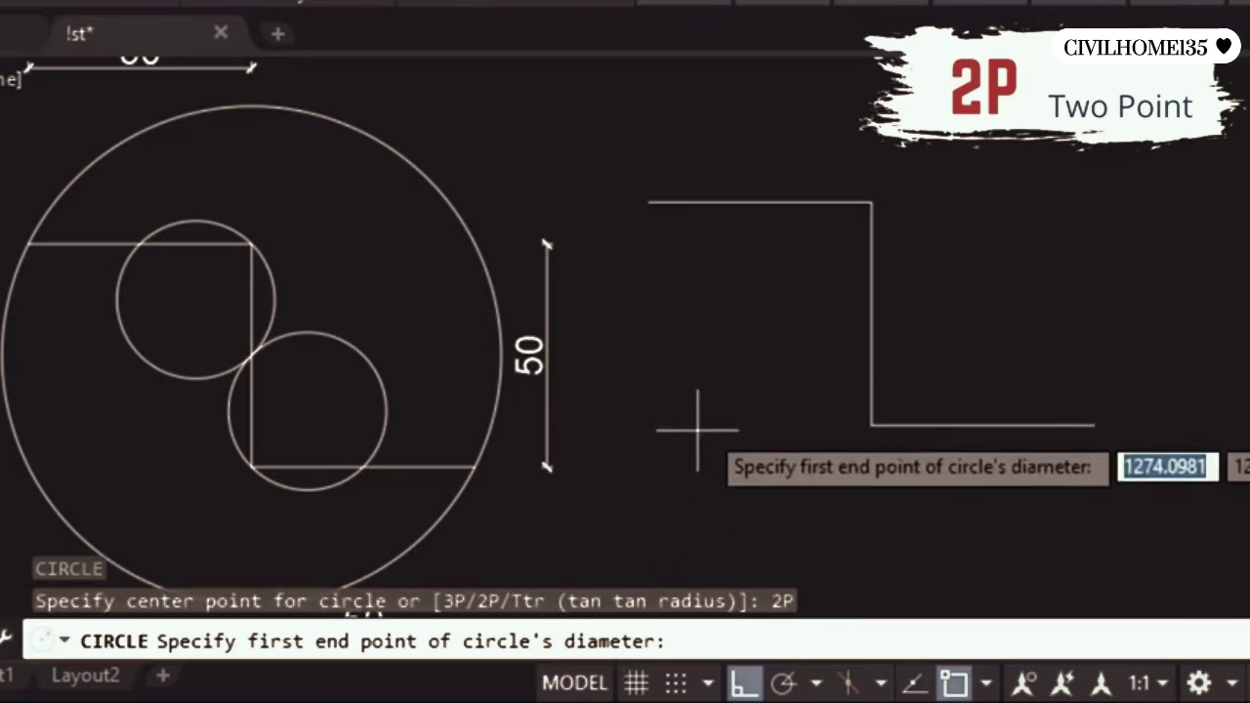
pyautogui.click(648, 202)
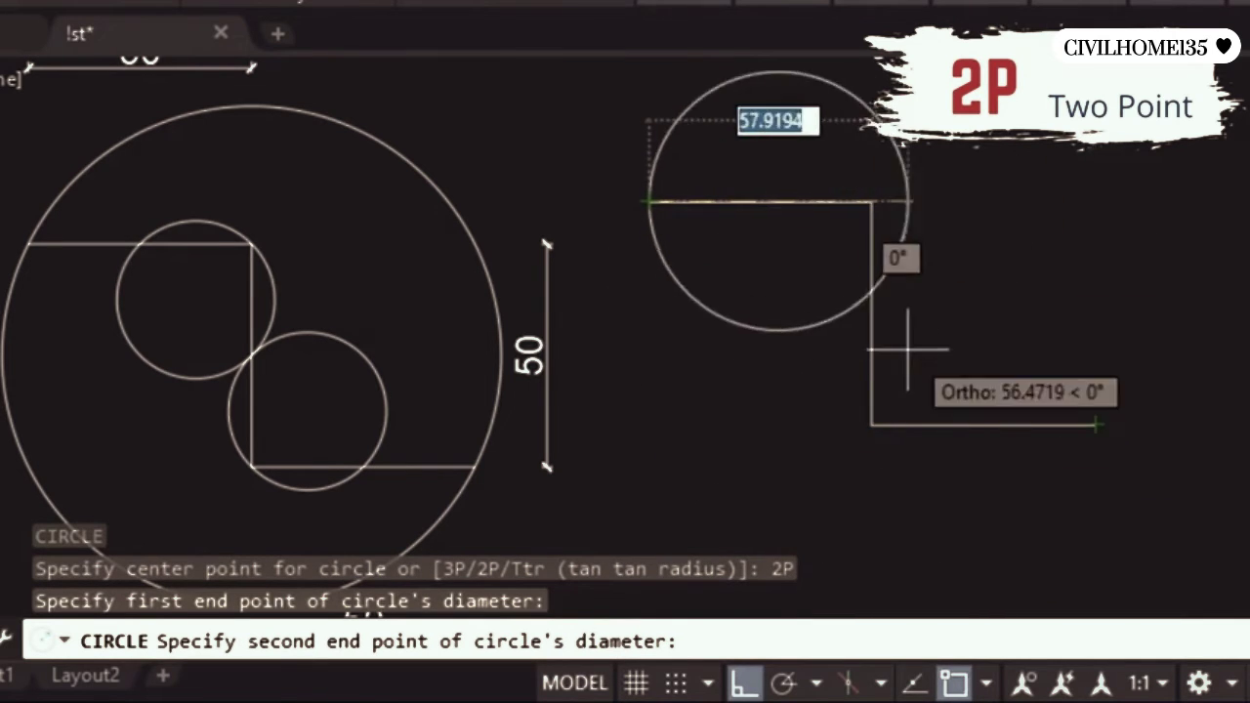
pyautogui.click(745, 683)
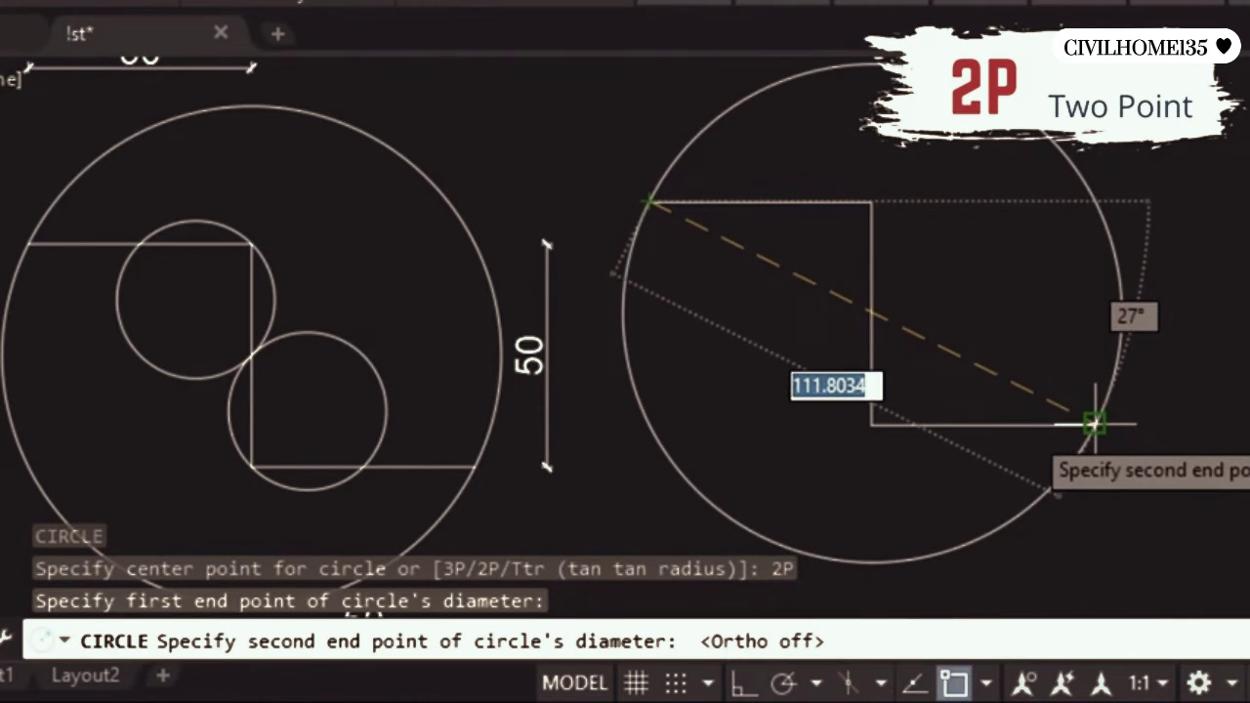
pyautogui.click(1095, 423)
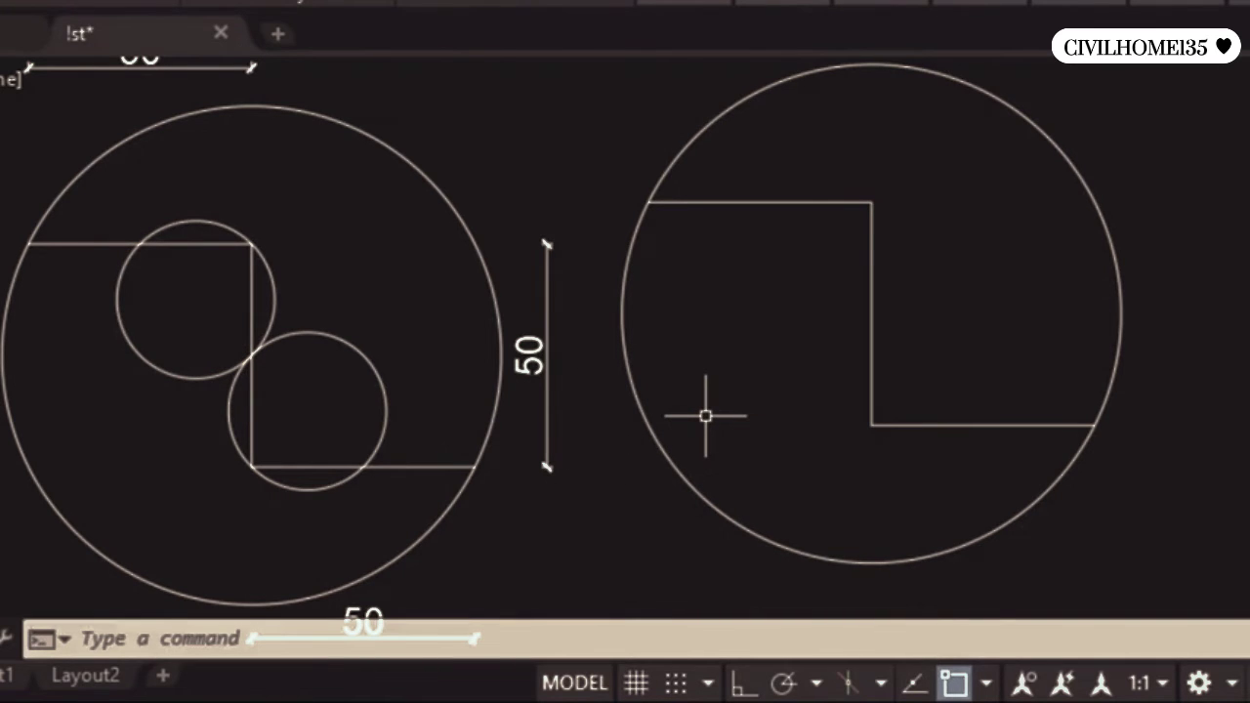
# Step: Draw two 2P circles: top-line midpoint to vertical-line midpoint, then vertical-line midpoint to bottom-line midpoint
pyautogui.write('c')
pyautogui.press('Return')
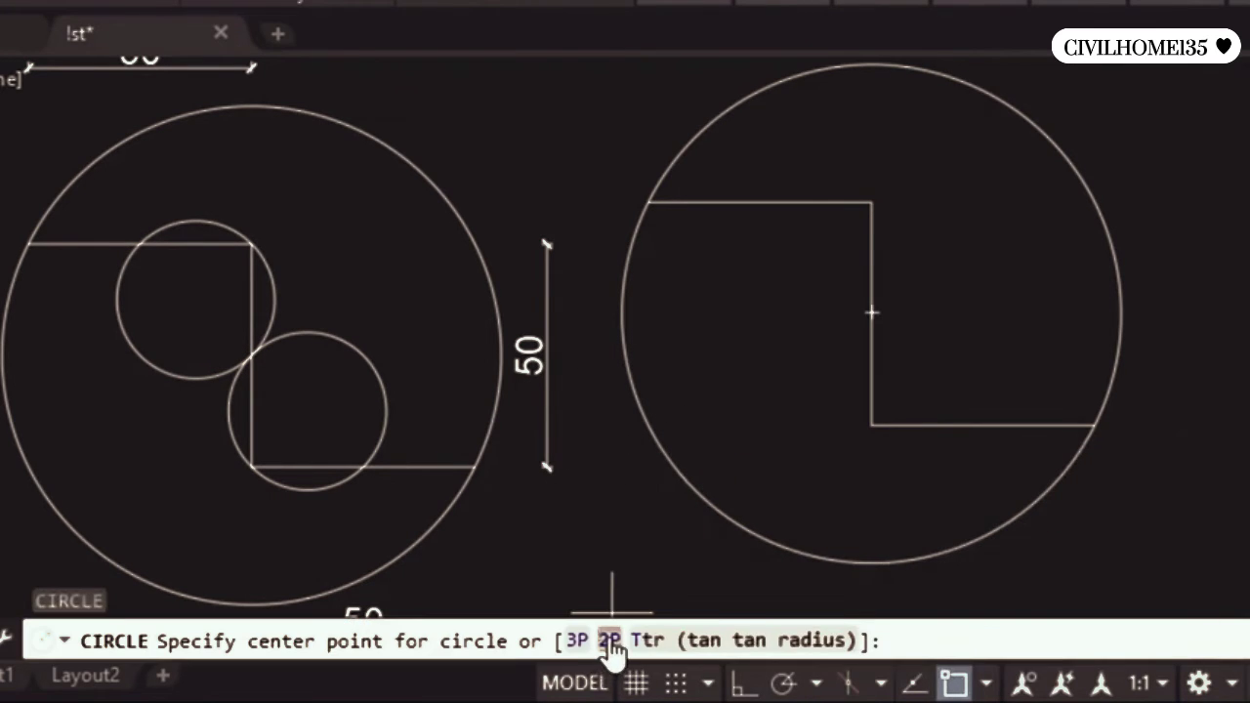
pyautogui.click(609, 641)
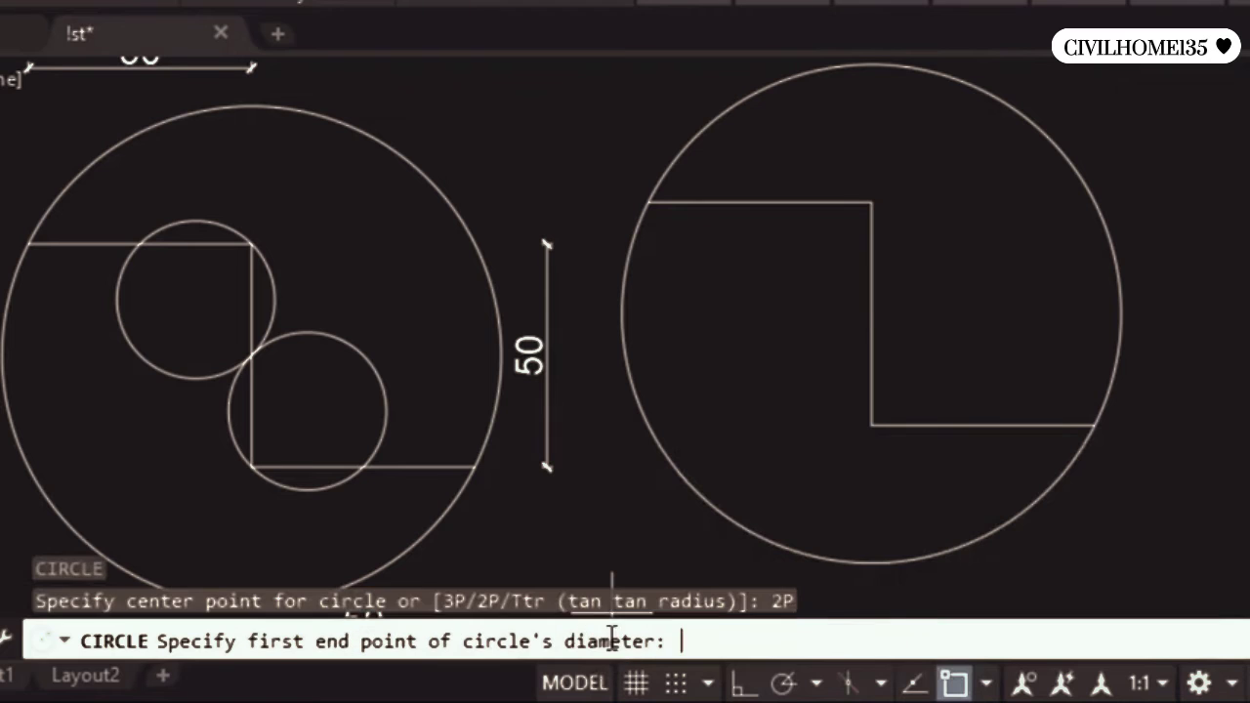
pyautogui.click(761, 202)
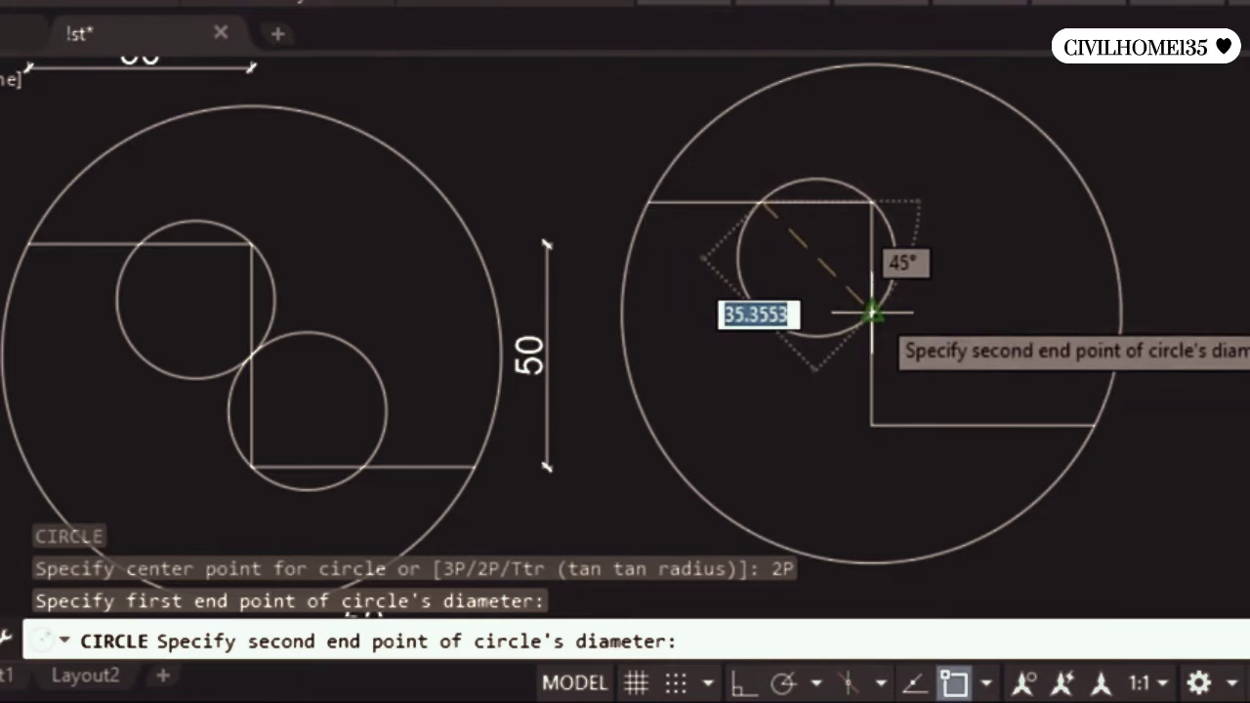
pyautogui.click(871, 312)
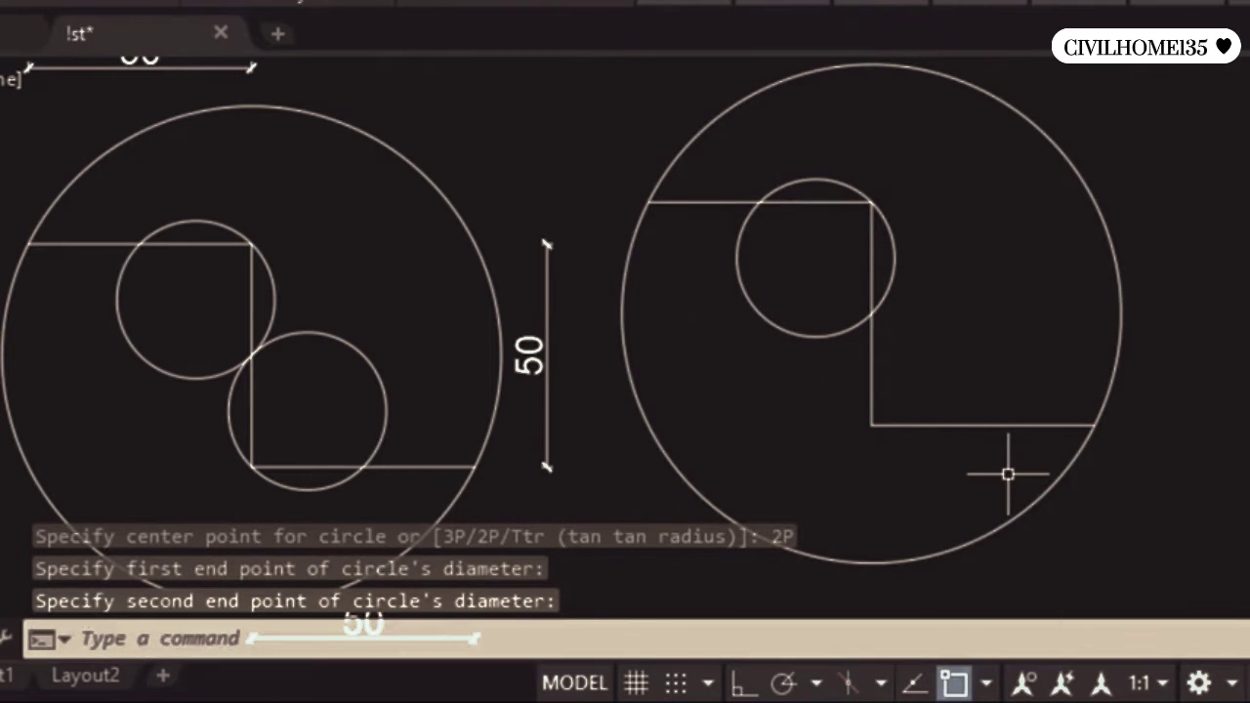
pyautogui.press('Return')
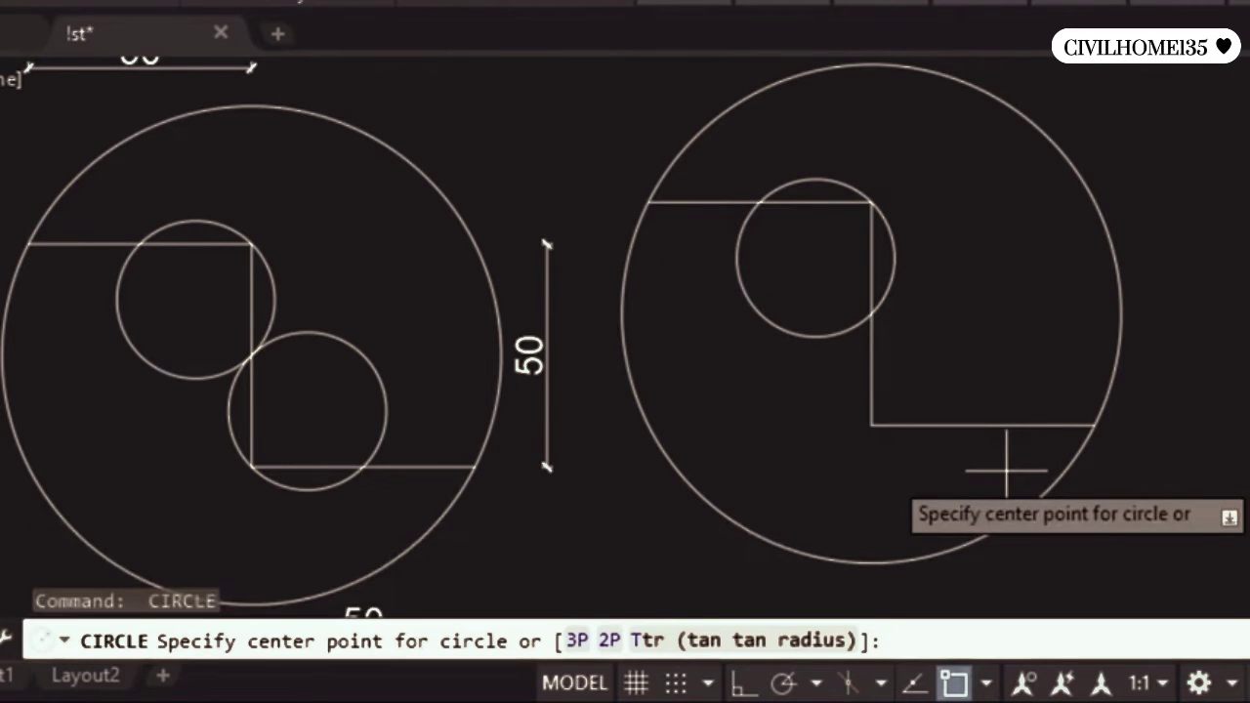
pyautogui.click(609, 641)
pyautogui.click(984, 423)
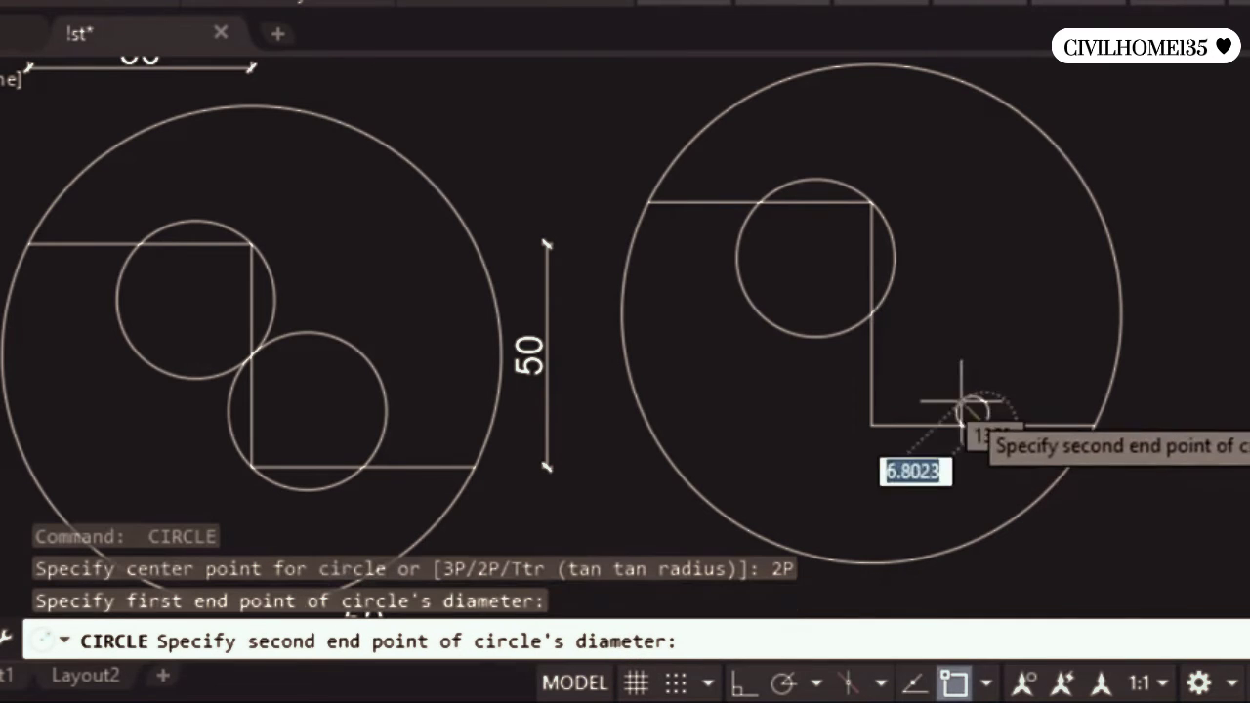
pyautogui.click(867, 315)
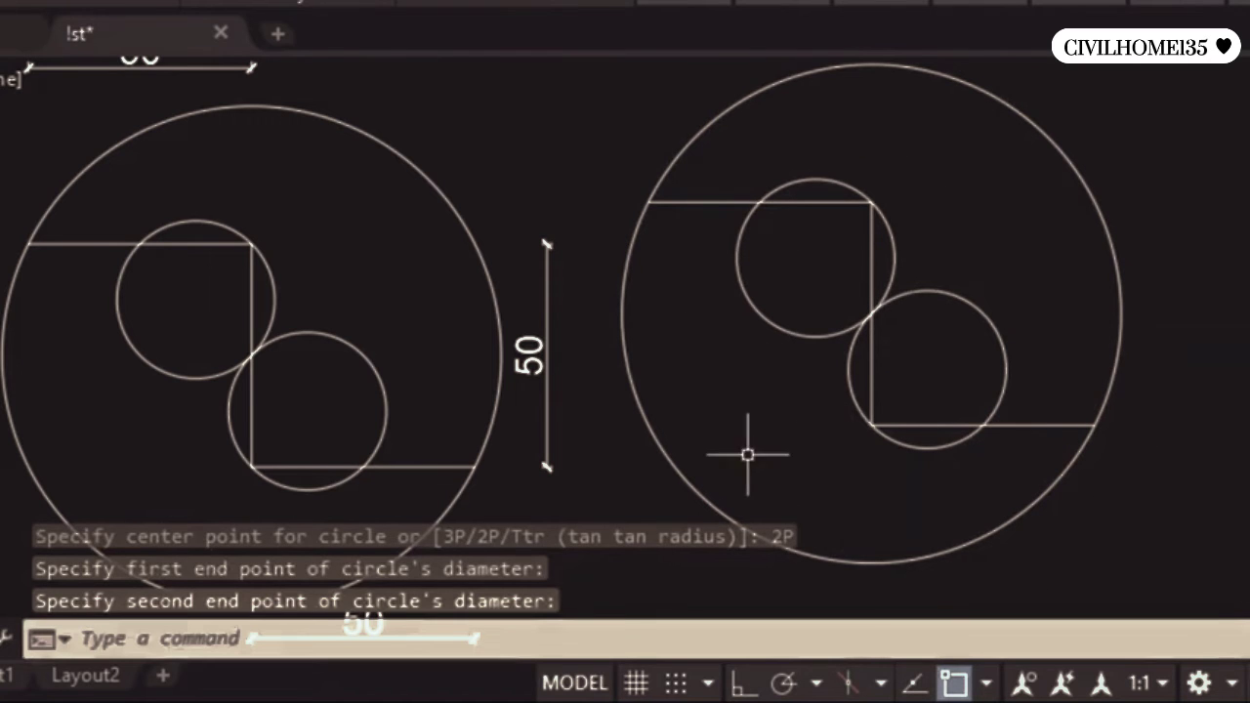
pyautogui.moveTo(611, 544); pyautogui.dragTo(656, 313, button='middle')
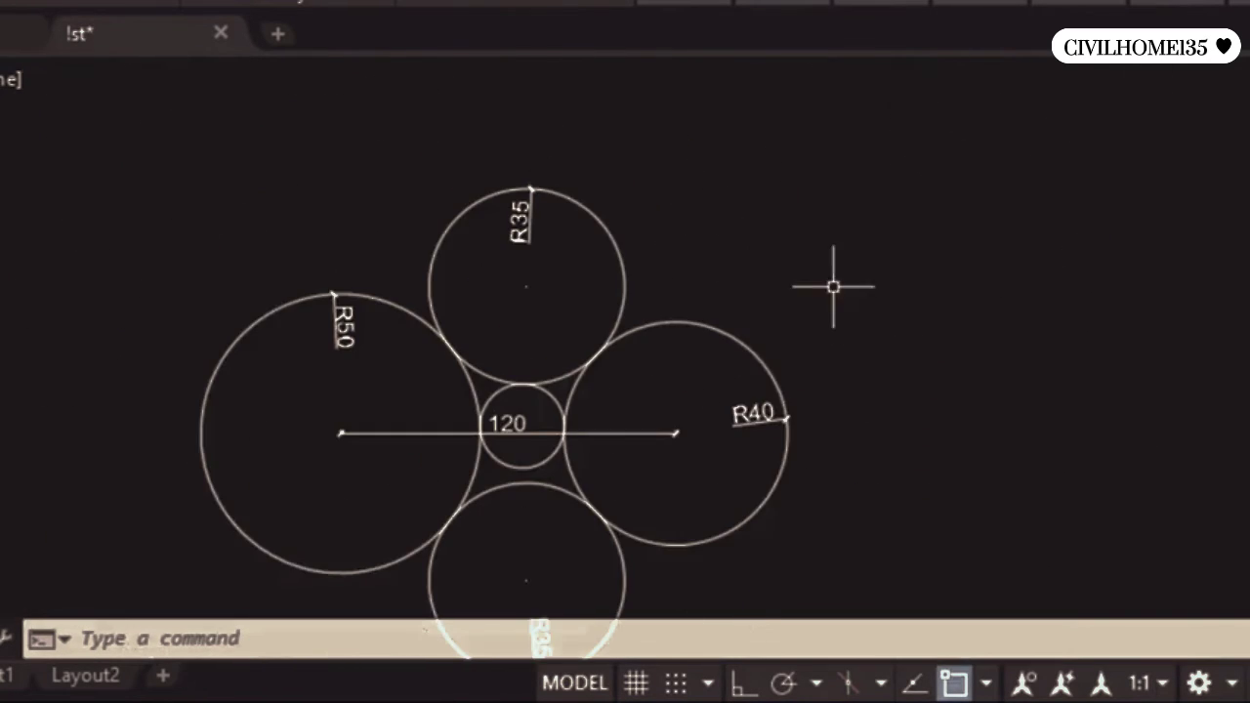
# Step: Select the R50, both R35, R40 and small central circles in turn to check them
pyautogui.moveTo(834, 286)
pyautogui.mouseDown(button='middle')
pyautogui.moveTo(876, 215)
pyautogui.moveTo(660, 242)
pyautogui.mouseUp(button='middle')
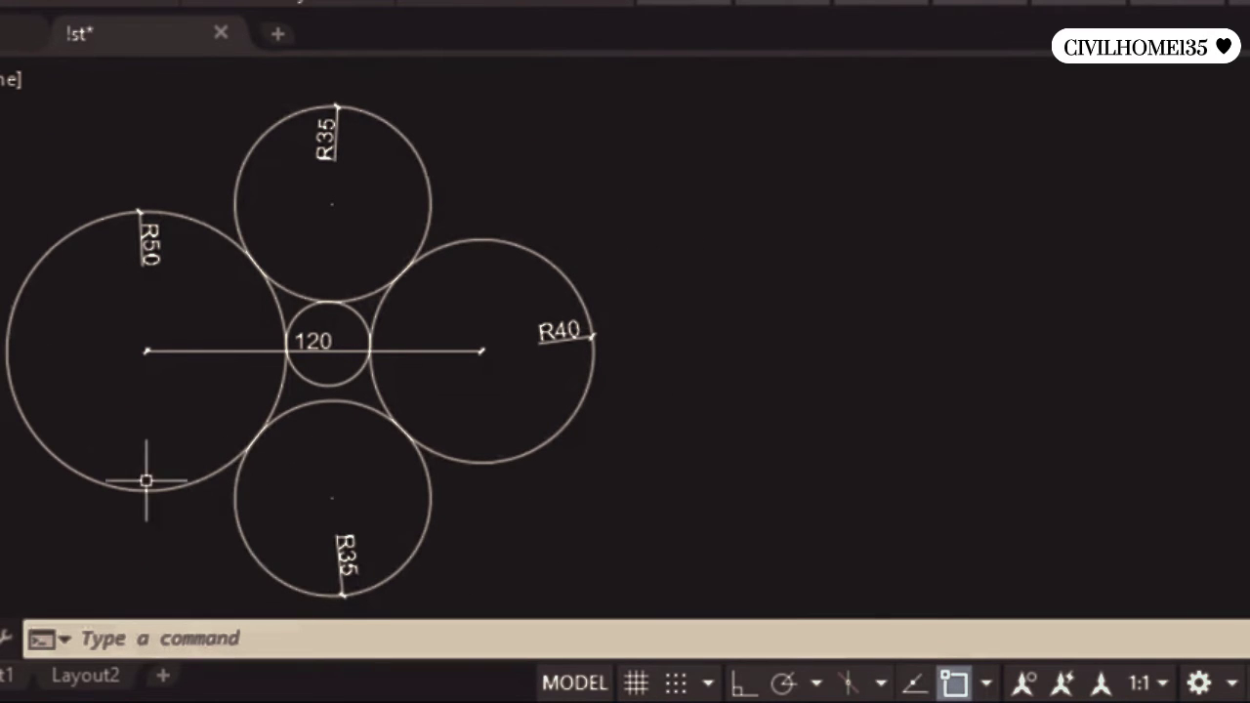
pyautogui.click(39, 266)
pyautogui.scroll(2, 141, 251)
pyautogui.scroll(2, 157, 256)
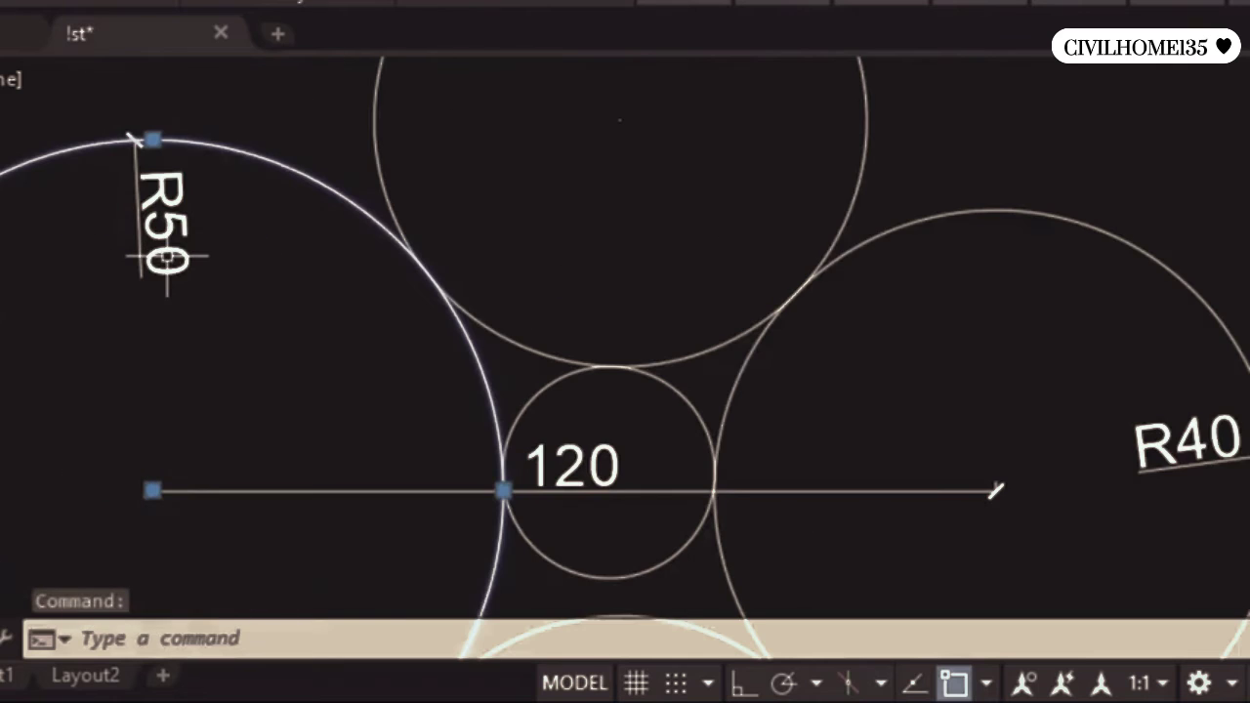
pyautogui.scroll(-2, 171, 257)
pyautogui.scroll(-2, 162, 231)
pyautogui.moveTo(229, 313); pyautogui.dragTo(201, 326, button='middle')
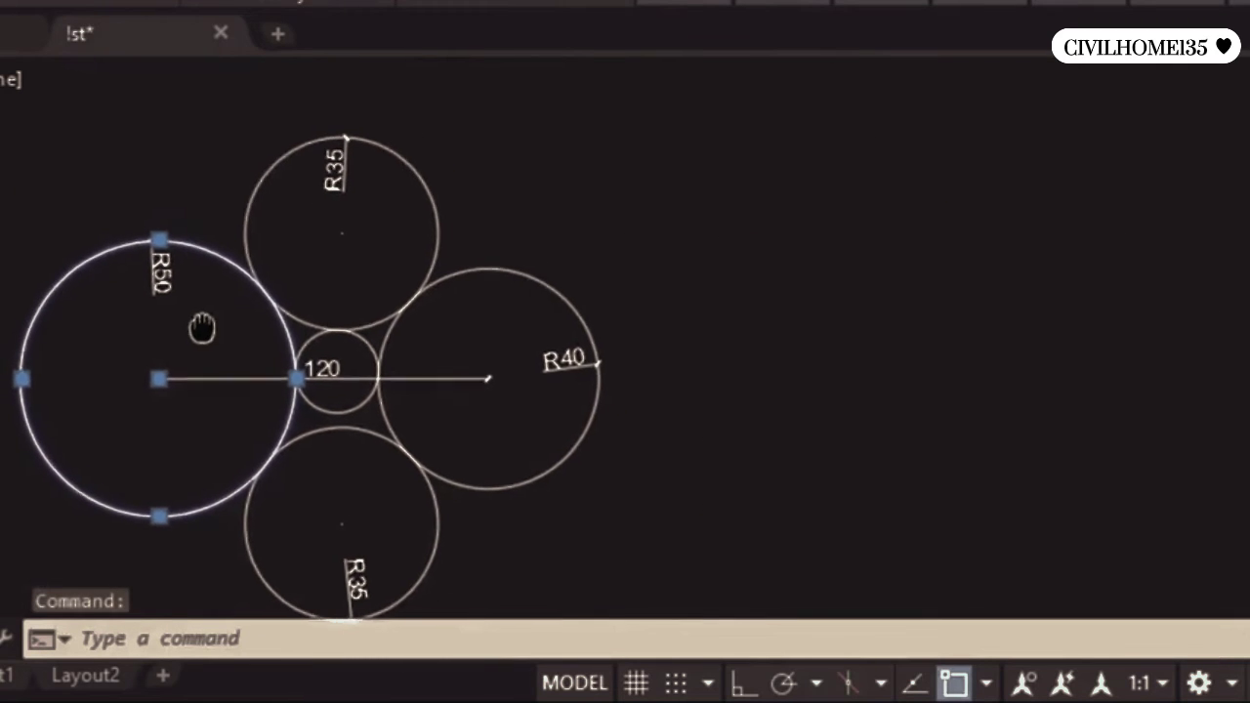
pyautogui.scroll(4, 392, 204)
pyautogui.moveTo(377, 198); pyautogui.dragTo(482, 240, button='middle')
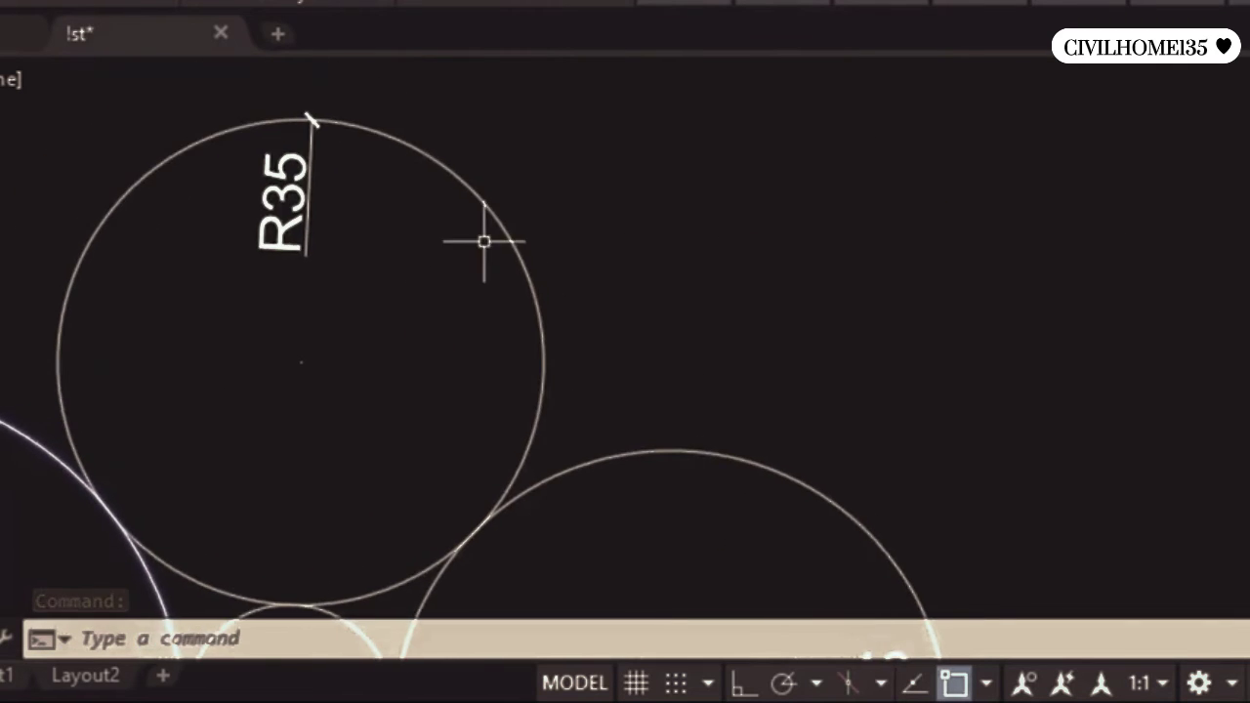
pyautogui.click(496, 214)
pyautogui.scroll(-2, 475, 302)
pyautogui.moveTo(474, 302)
pyautogui.mouseDown(button='middle')
pyautogui.moveTo(580, 343)
pyautogui.moveTo(518, 221)
pyautogui.mouseUp(button='middle')
pyautogui.click(601, 458)
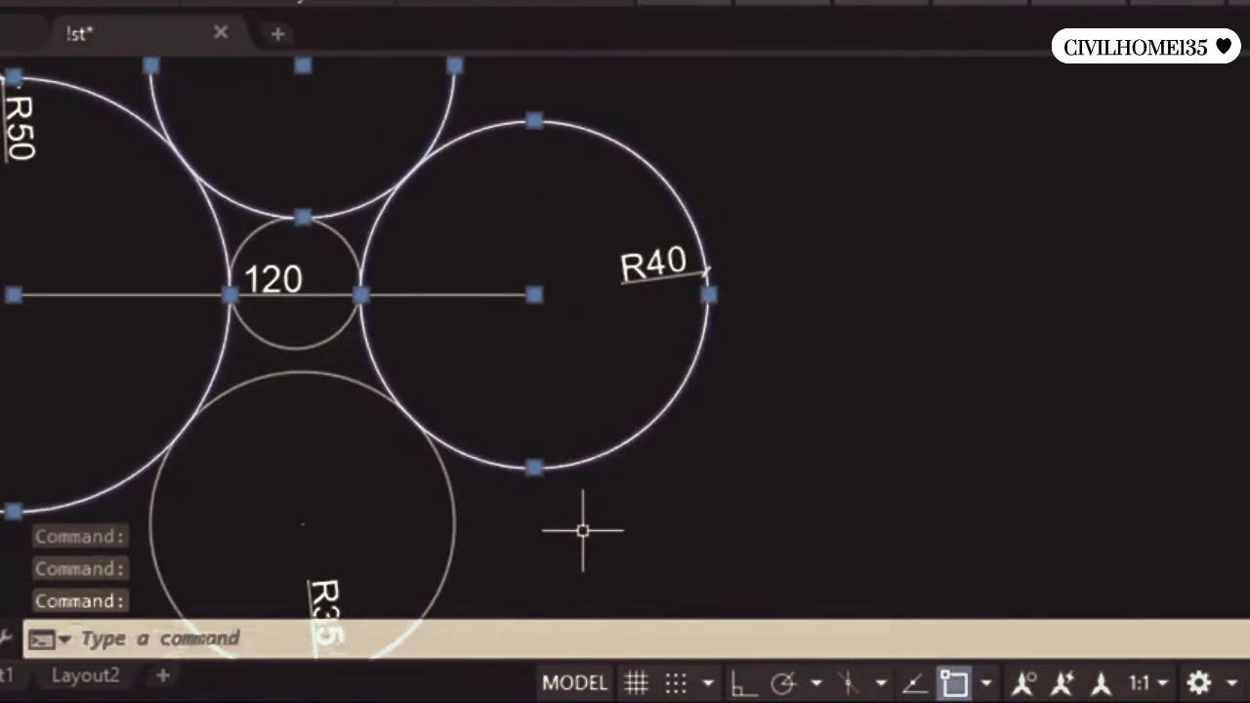
pyautogui.moveTo(584, 531); pyautogui.dragTo(635, 335, button='middle')
pyautogui.click(456, 425)
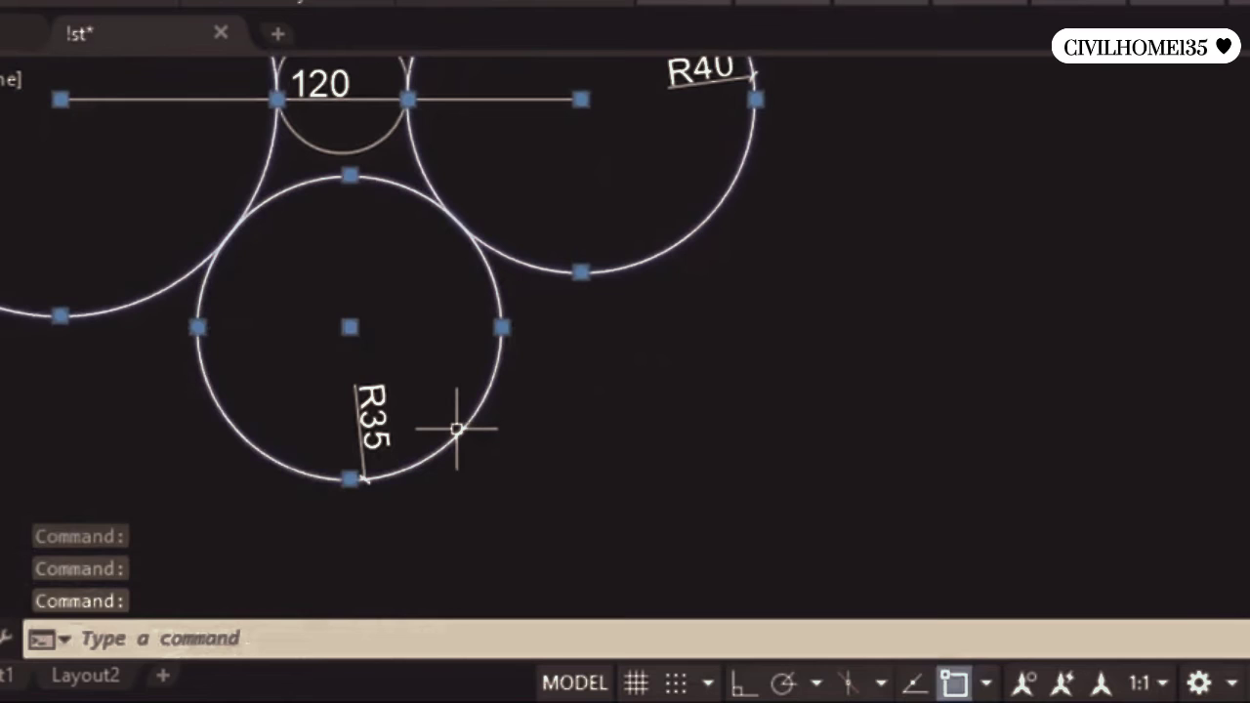
pyautogui.moveTo(402, 265); pyautogui.dragTo(447, 441, button='middle')
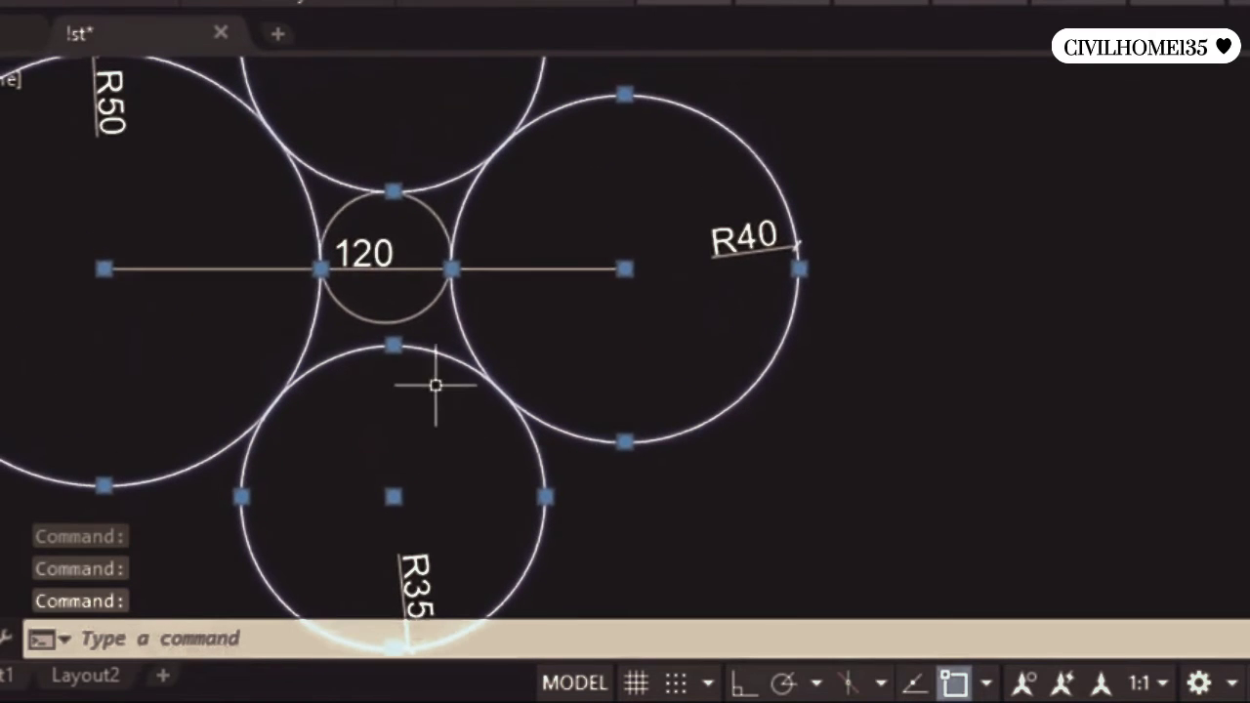
pyautogui.click(365, 323)
pyautogui.press('Escape')
pyautogui.scroll(-2, 353, 547)
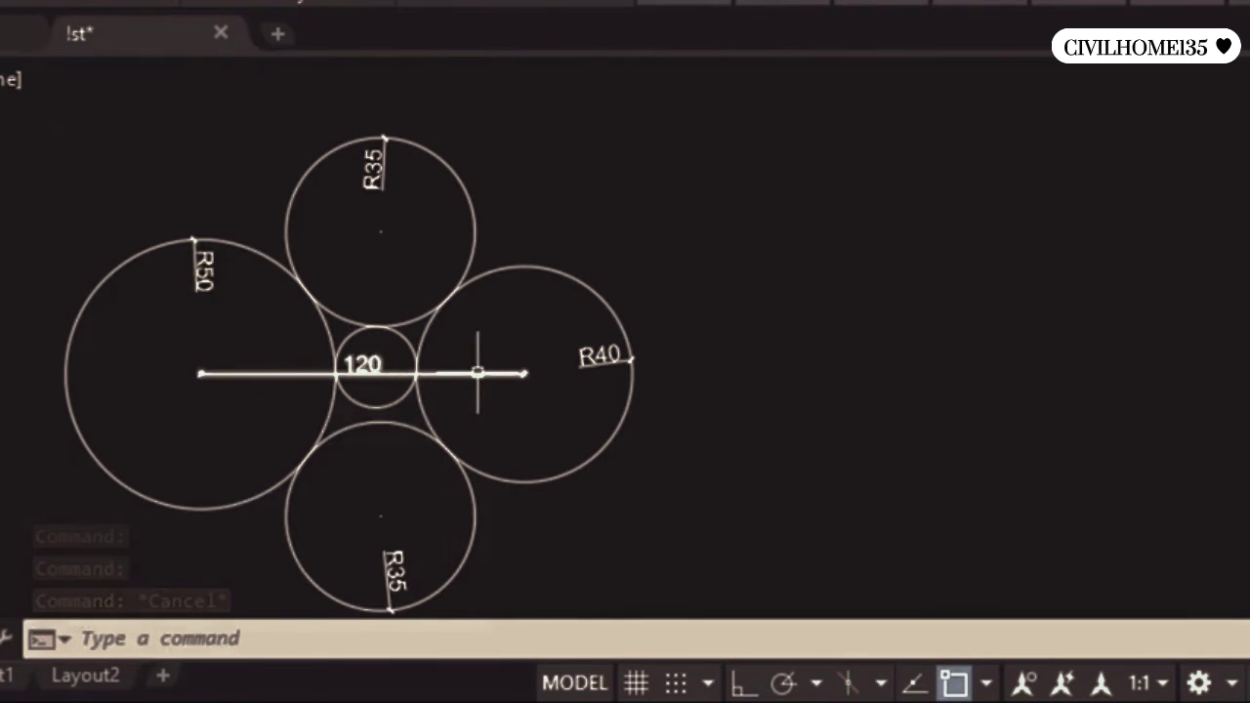
# Step: Recheck the first figure's R40 and R50 circles, then zoom back out
pyautogui.click(587, 471)
pyautogui.click(166, 507)
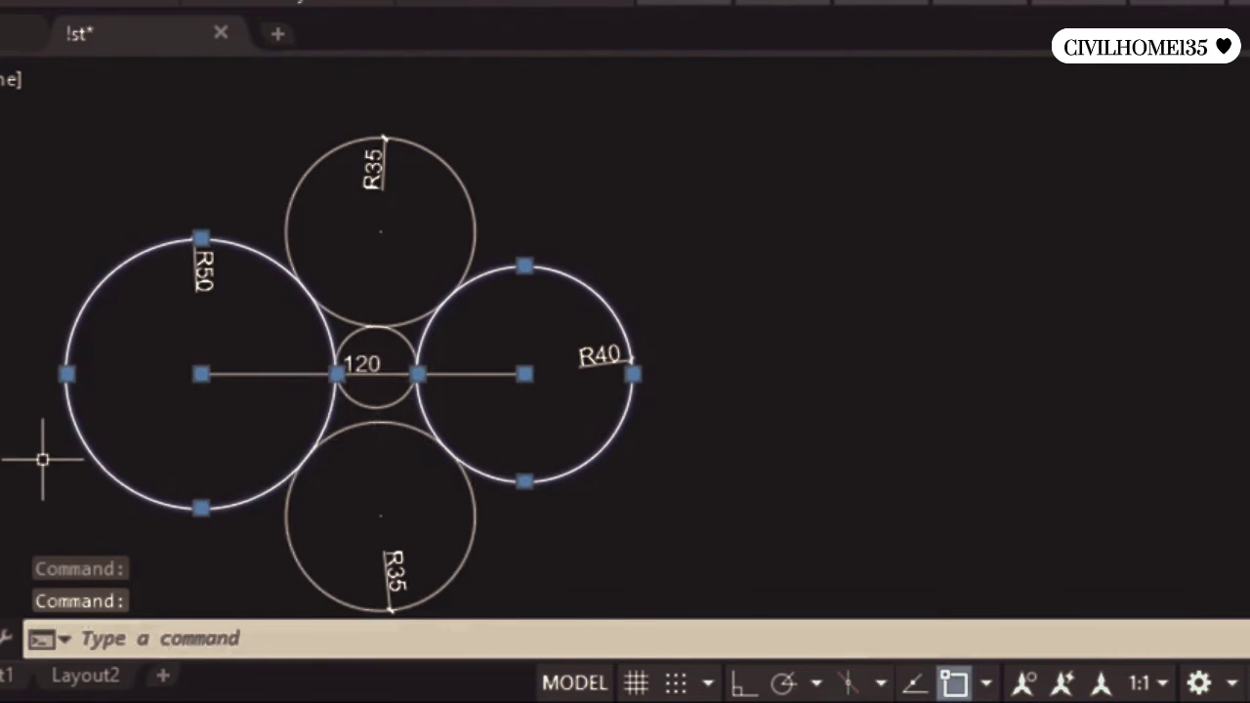
pyautogui.press('Escape')
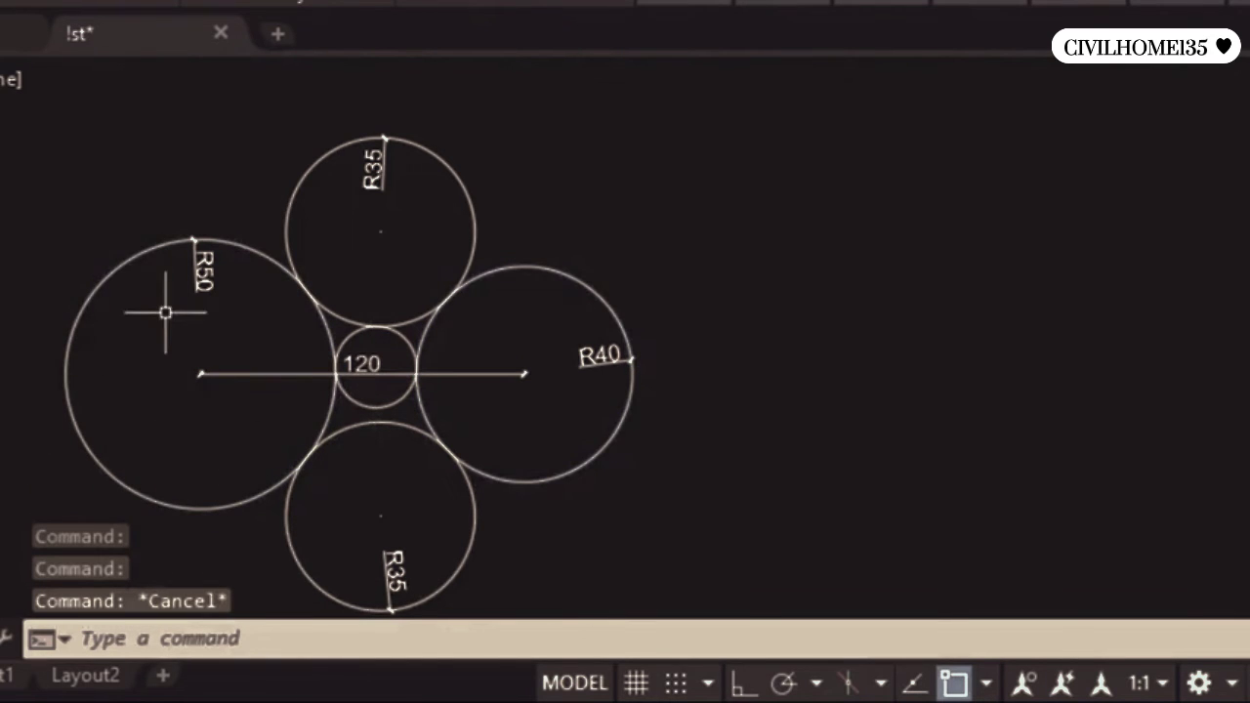
pyautogui.scroll(4, 199, 269)
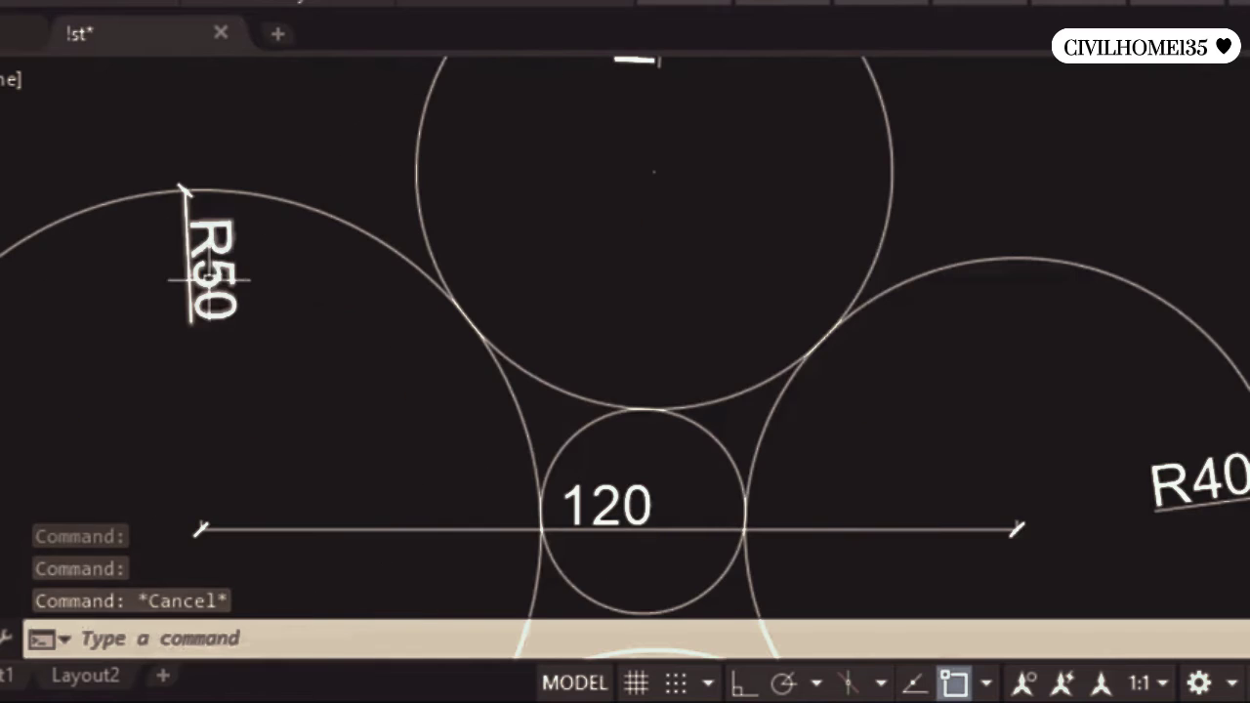
pyautogui.scroll(-2, 215, 284)
pyautogui.scroll(-2, 217, 298)
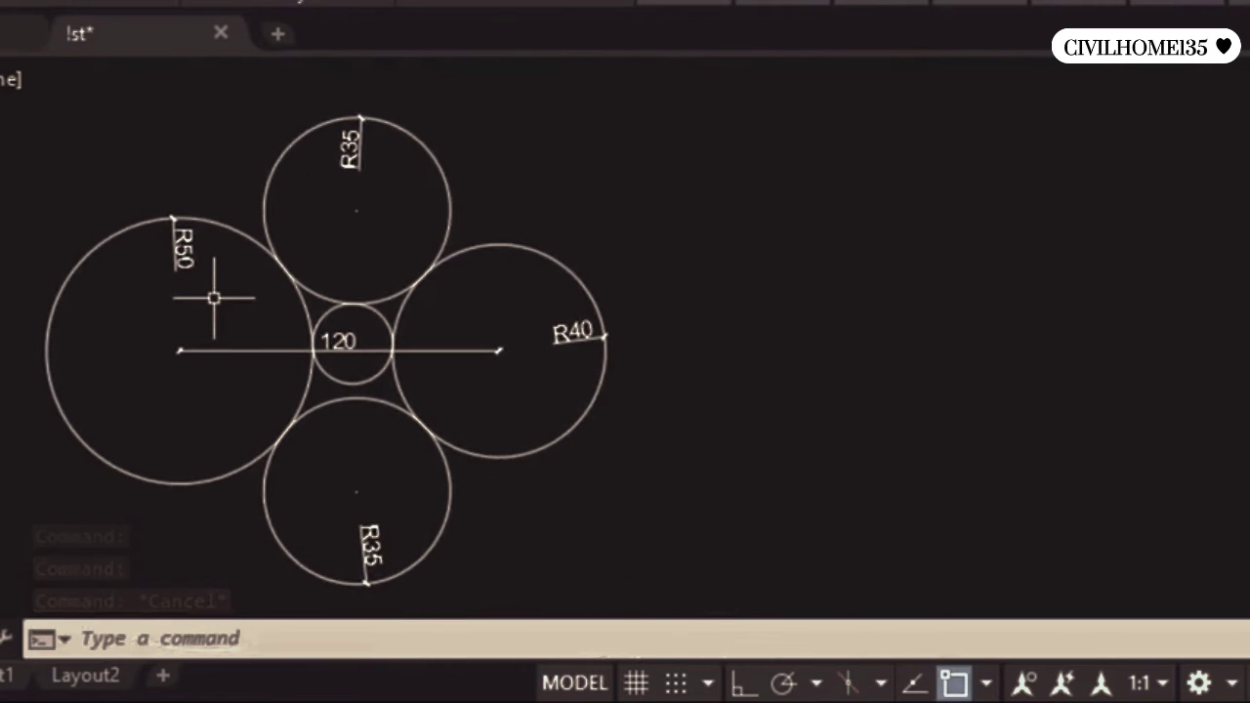
pyautogui.write('c')
# Step: Draw a radius-50 circle to the right of the first figure
pyautogui.press('Return')
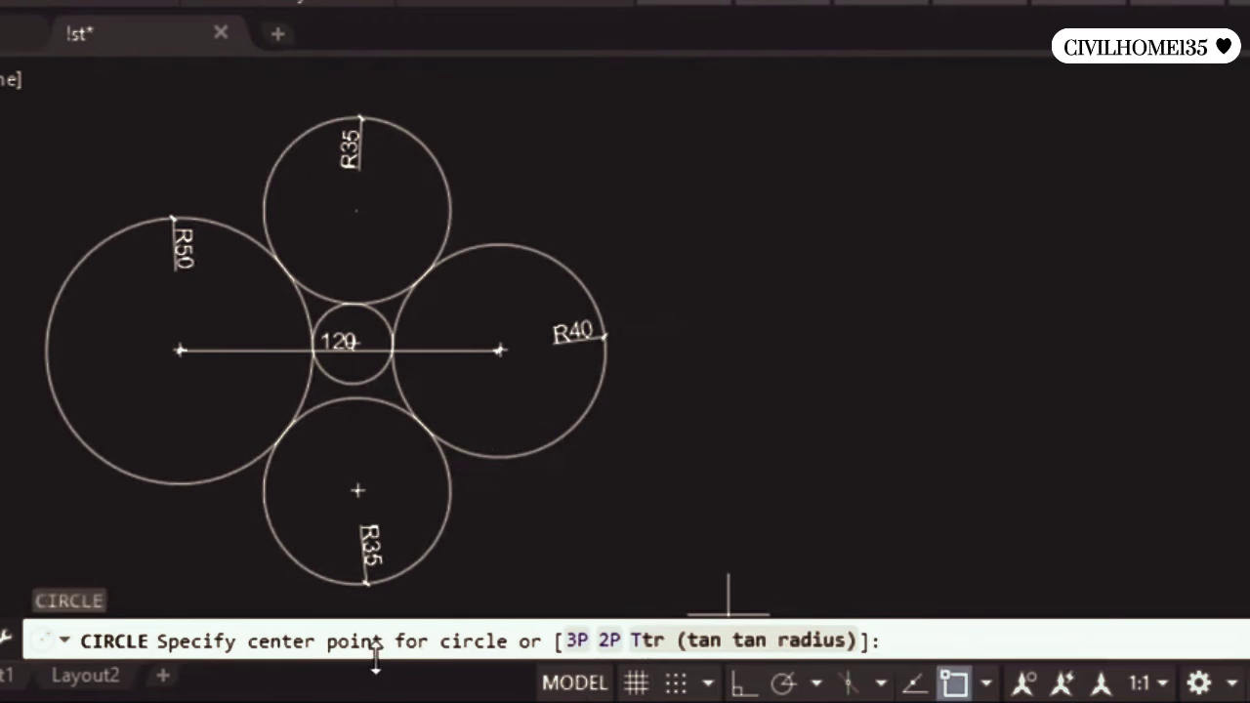
pyautogui.click(846, 307)
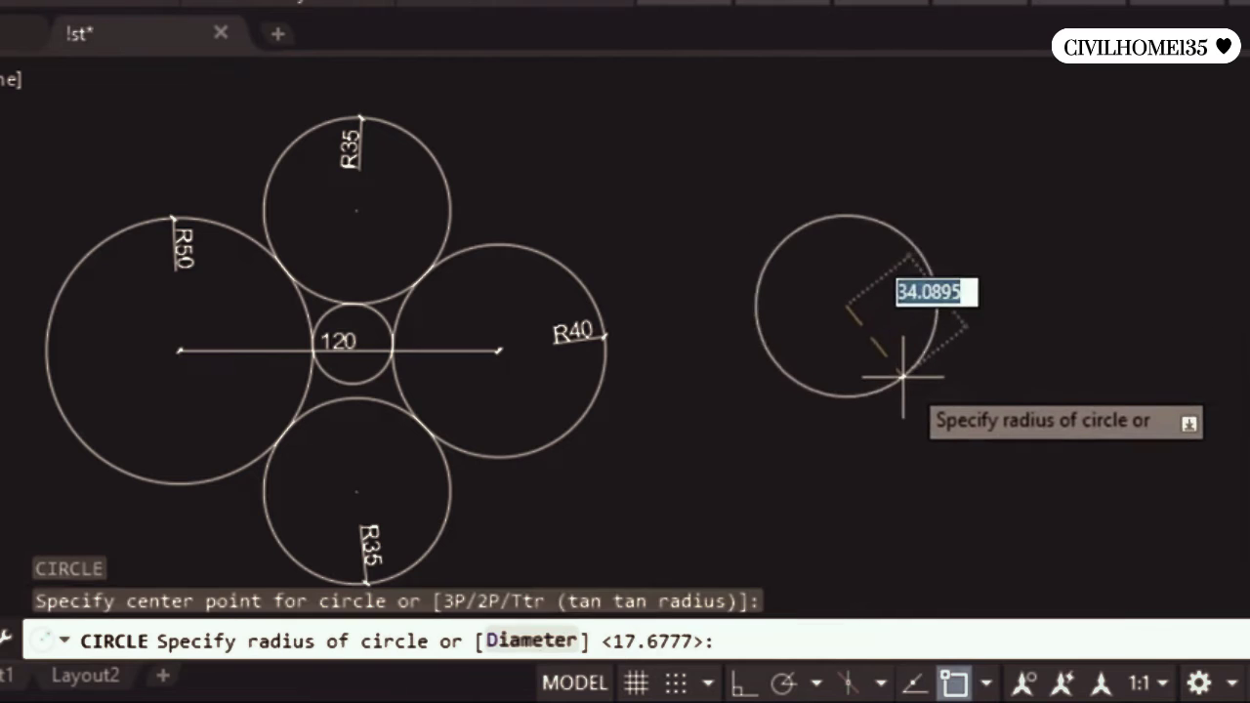
pyautogui.write('5')
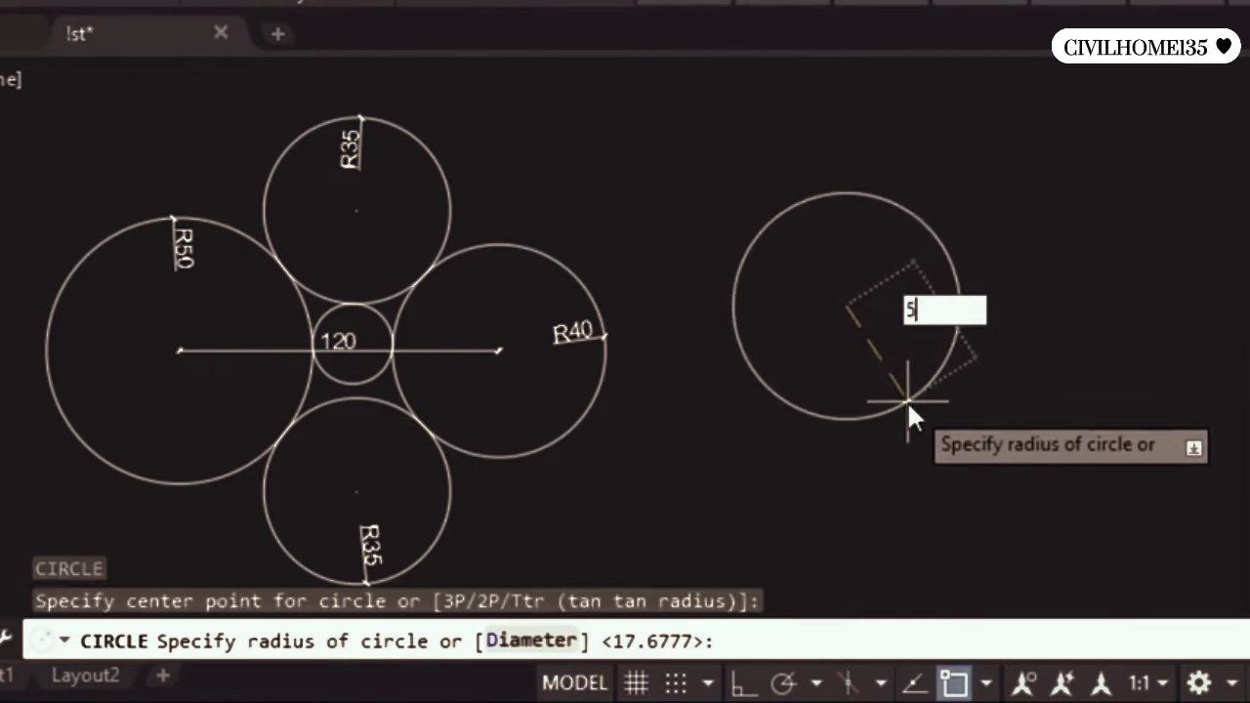
pyautogui.write('0')
pyautogui.press('Return')
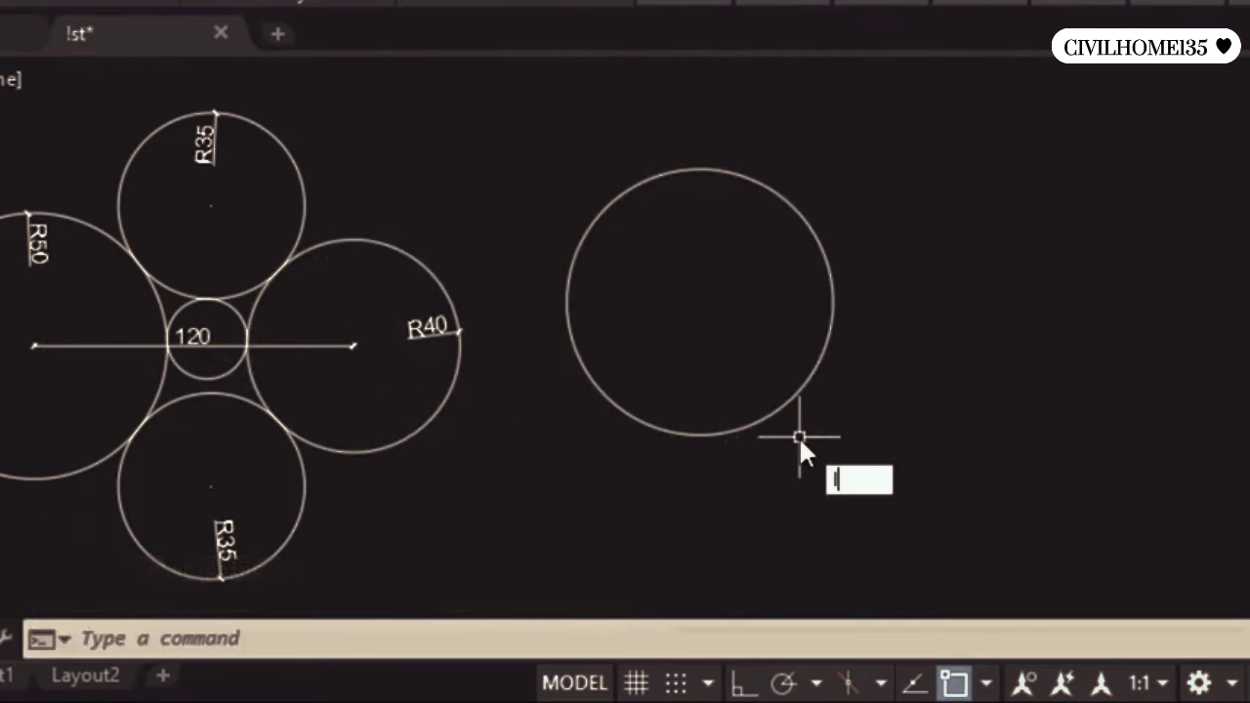
# Step: Draw a 120-long horizontal line starting at the new circle's centre
pyautogui.press('Return')
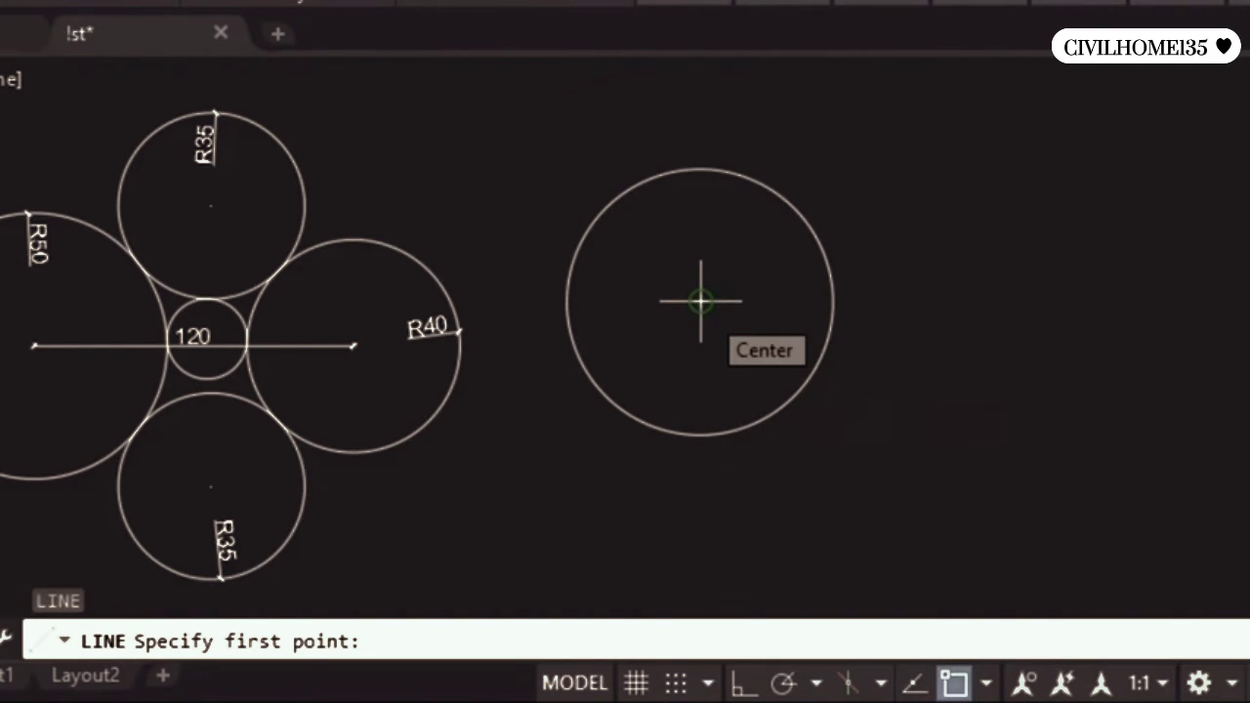
pyautogui.click(985, 684)
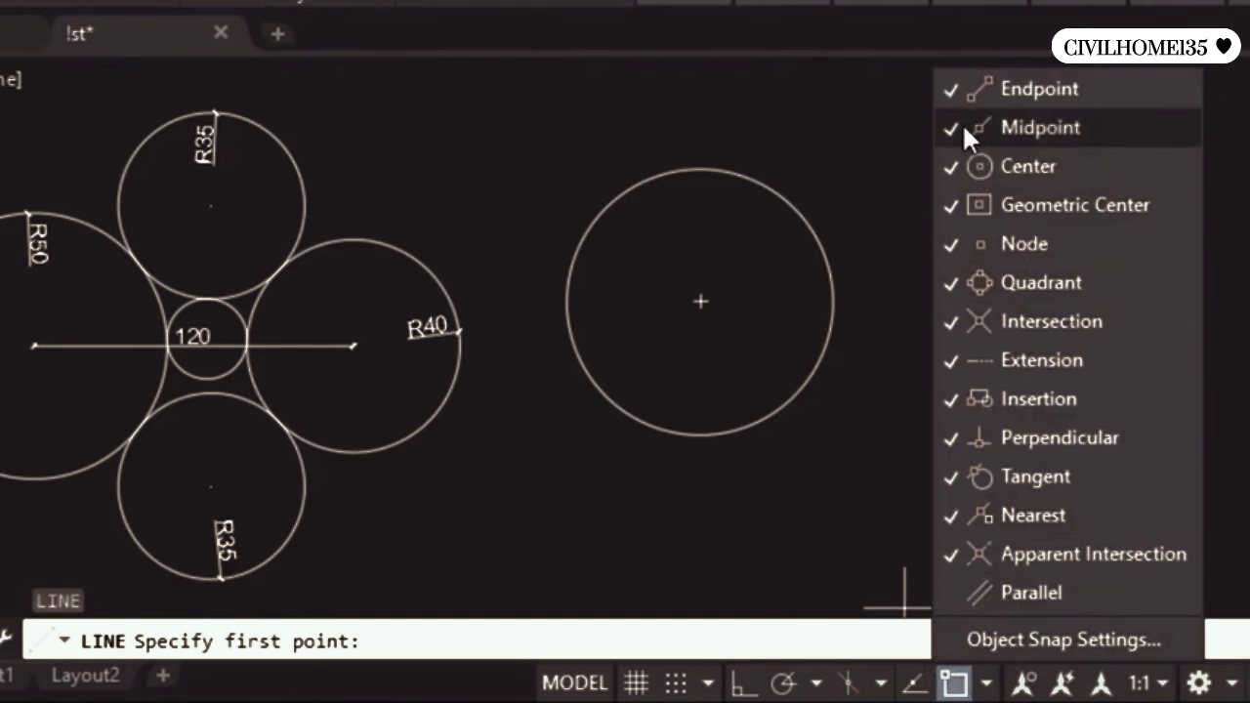
pyautogui.click(700, 302)
pyautogui.write('120')
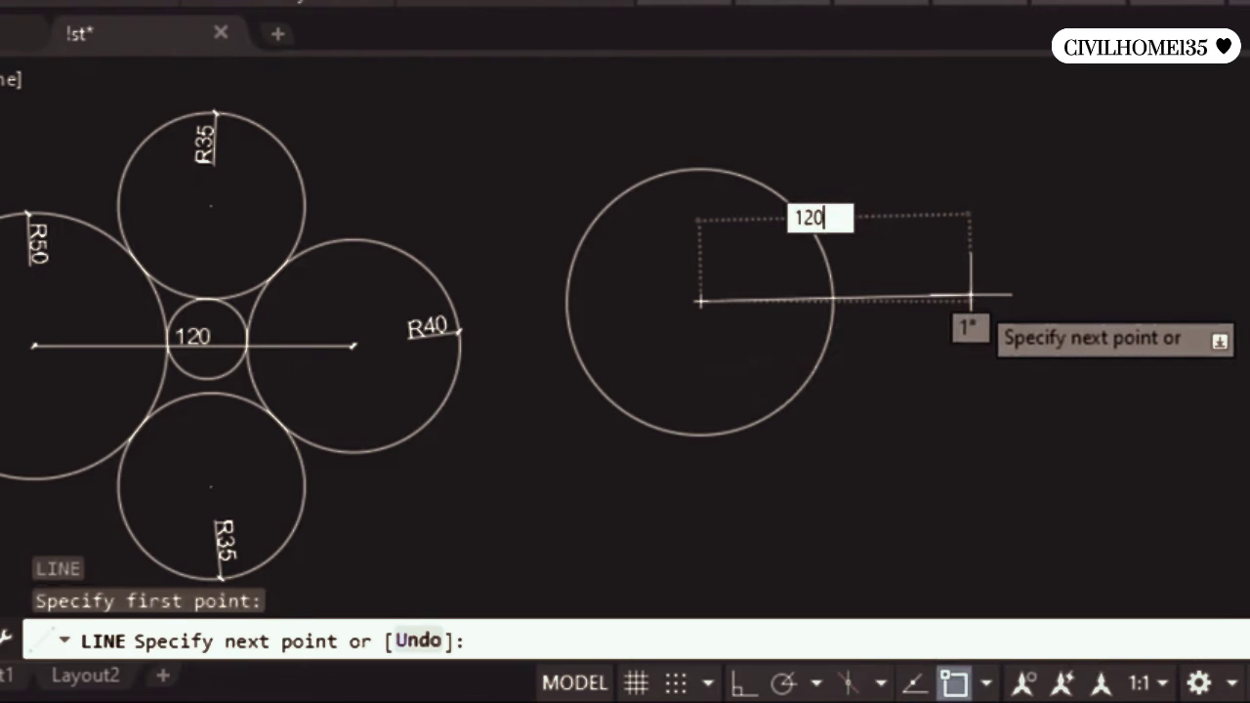
pyautogui.press('Return')
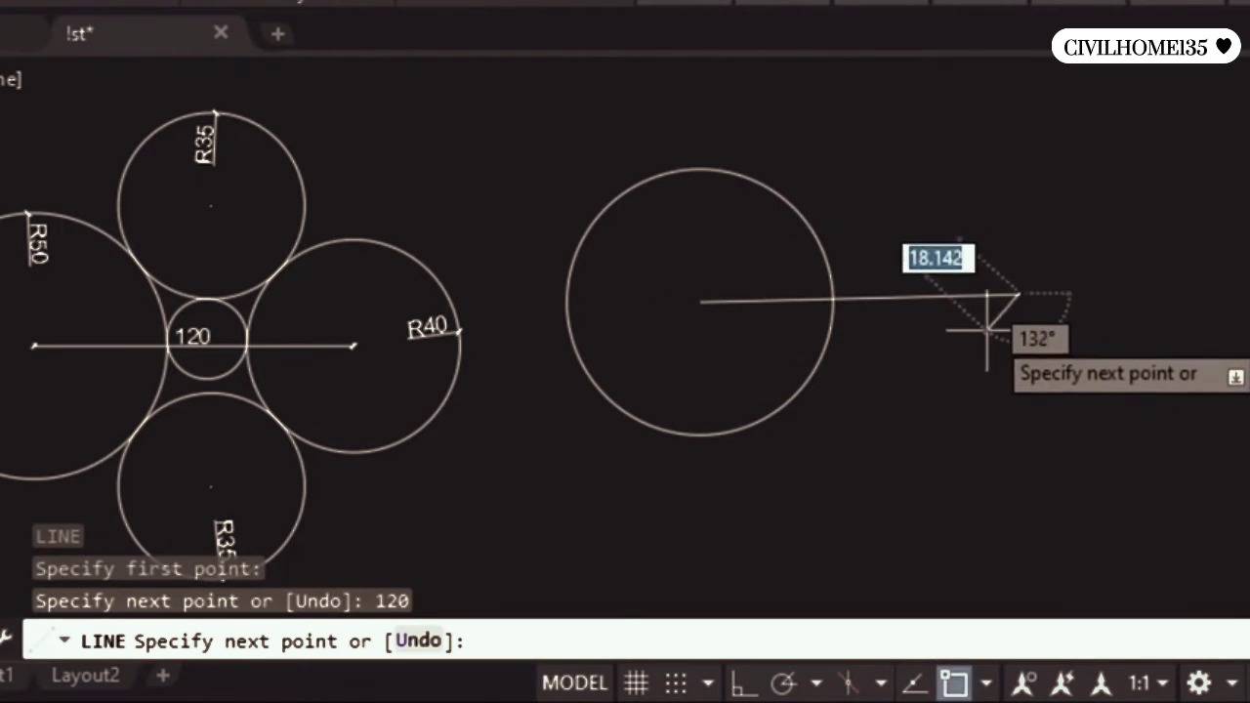
pyautogui.press('Escape')
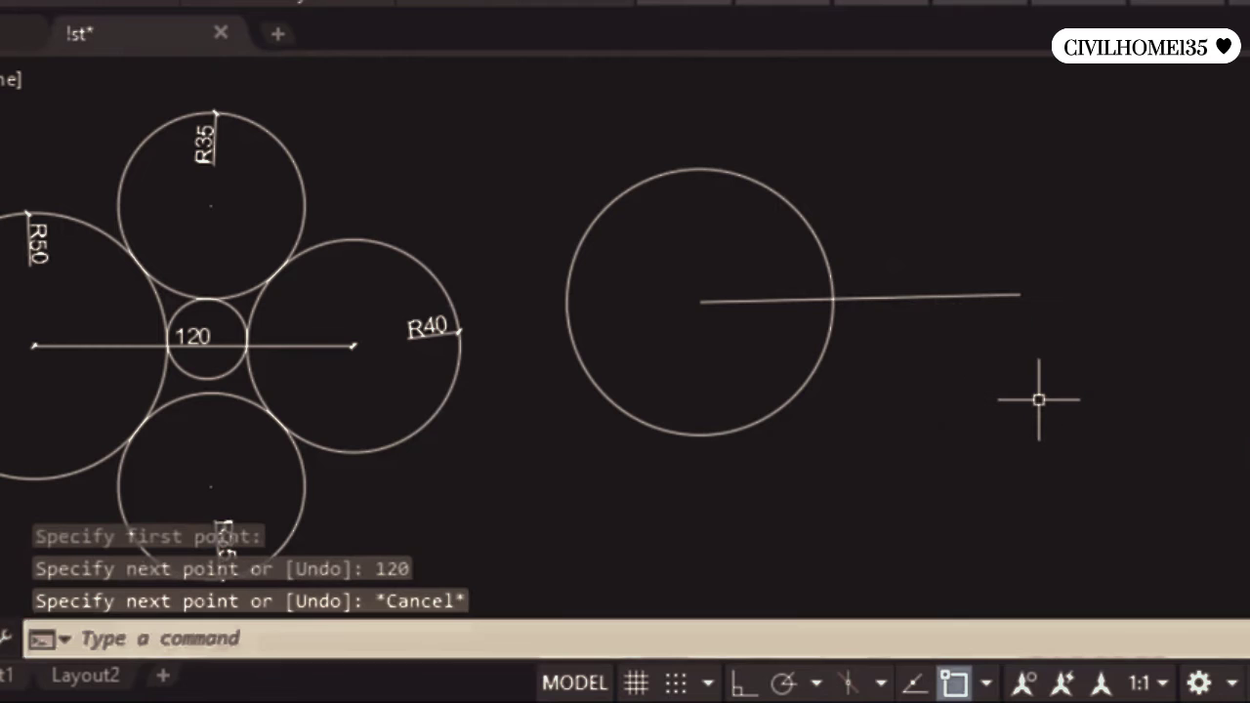
# Step: Draw a radius-40 circle centred on the 120 line's right end, then select the first figure's R40 and R50
pyautogui.scroll(2, 439, 348)
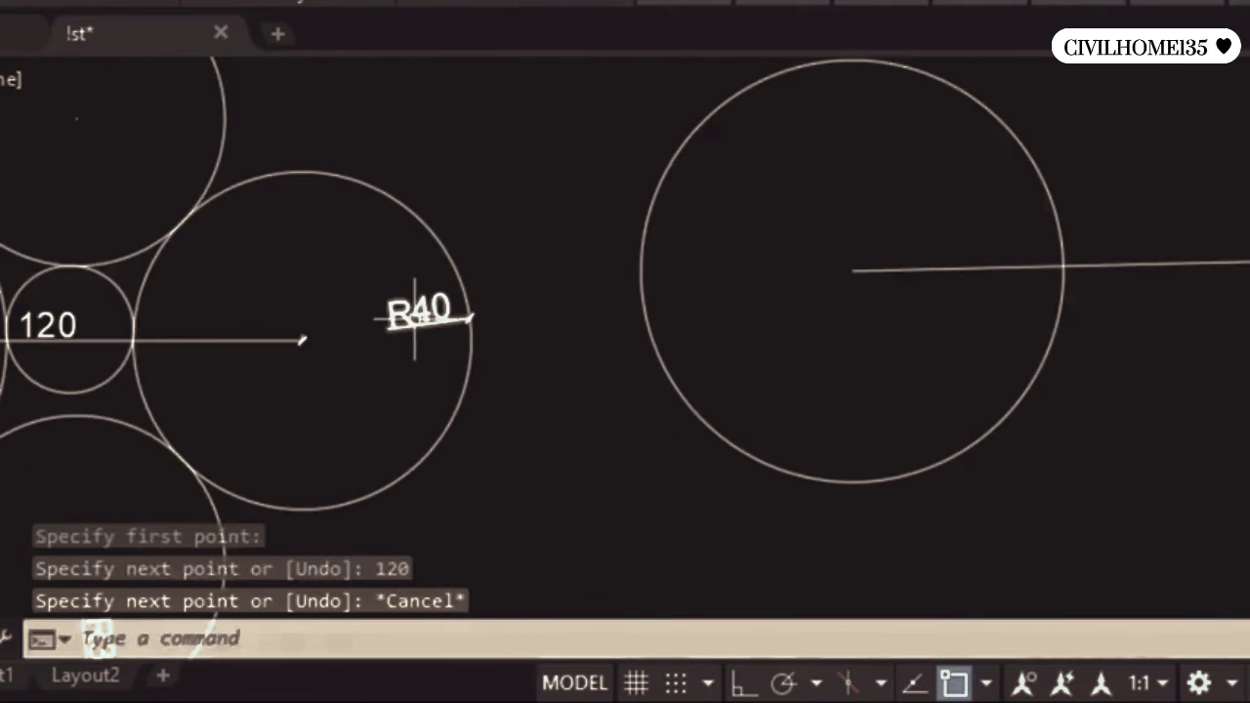
pyautogui.scroll(-2, 421, 327)
pyautogui.moveTo(736, 421); pyautogui.dragTo(682, 425, button='middle')
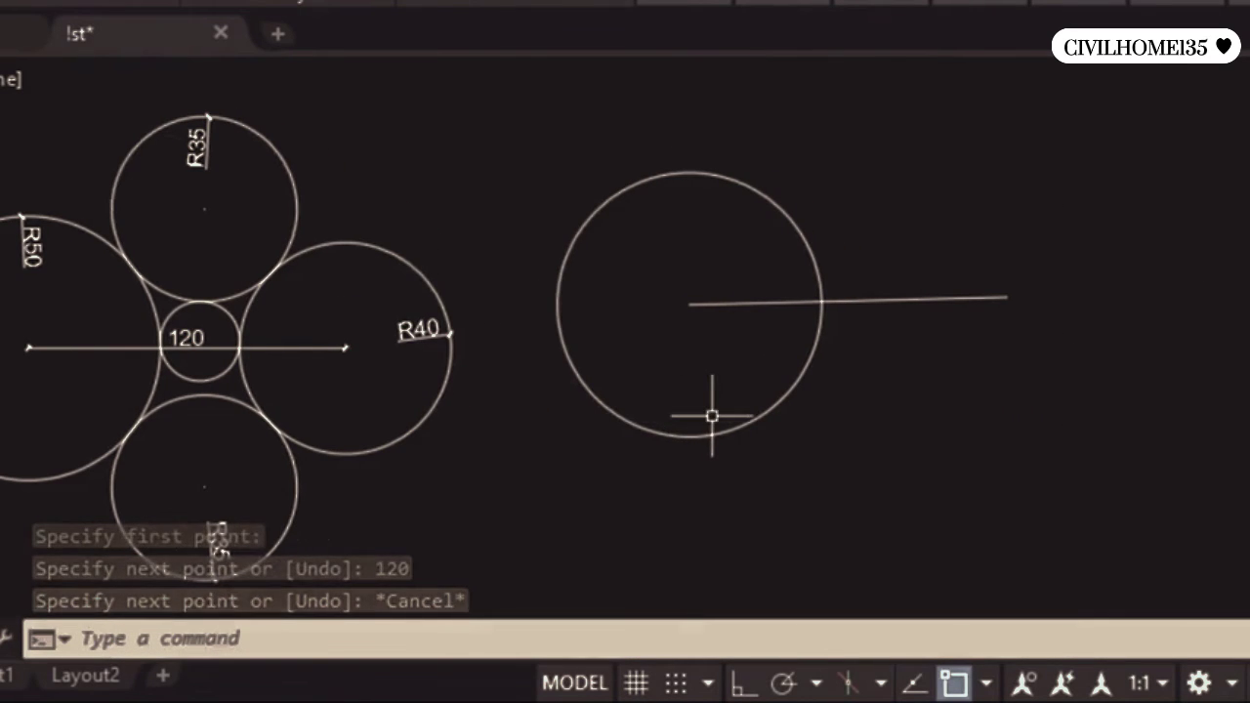
pyautogui.write('c')
pyautogui.press('Return')
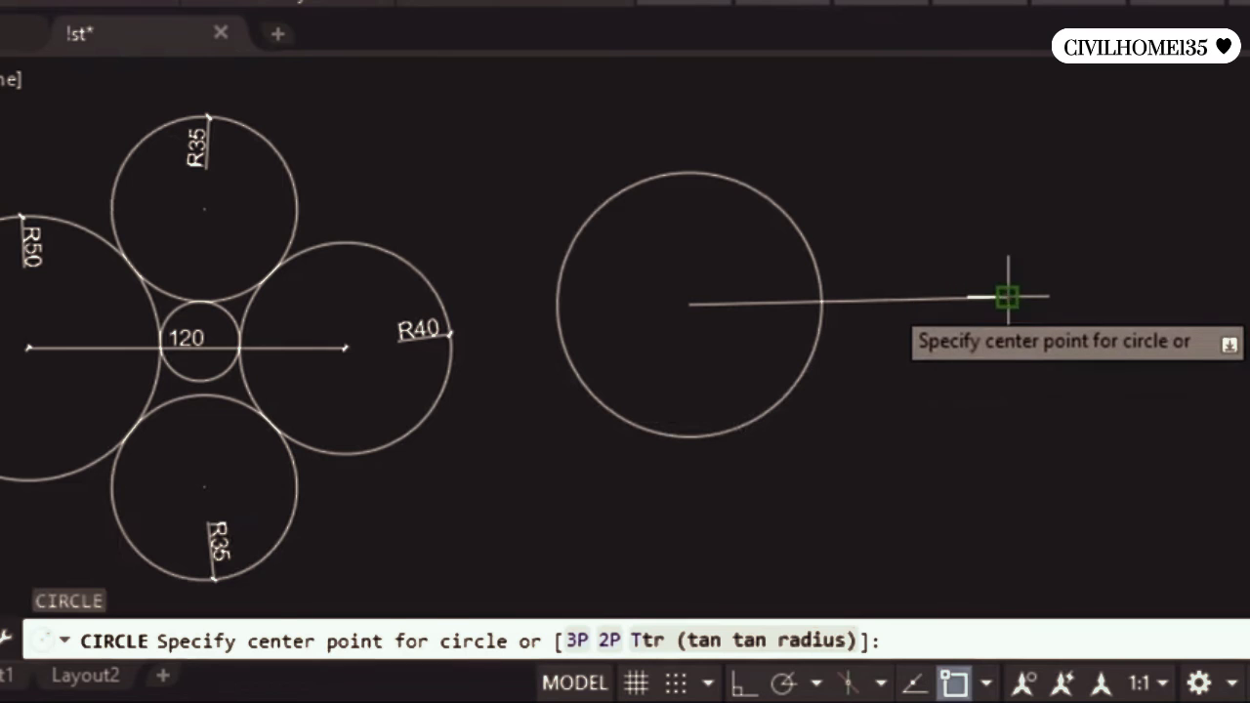
pyautogui.click(1009, 296)
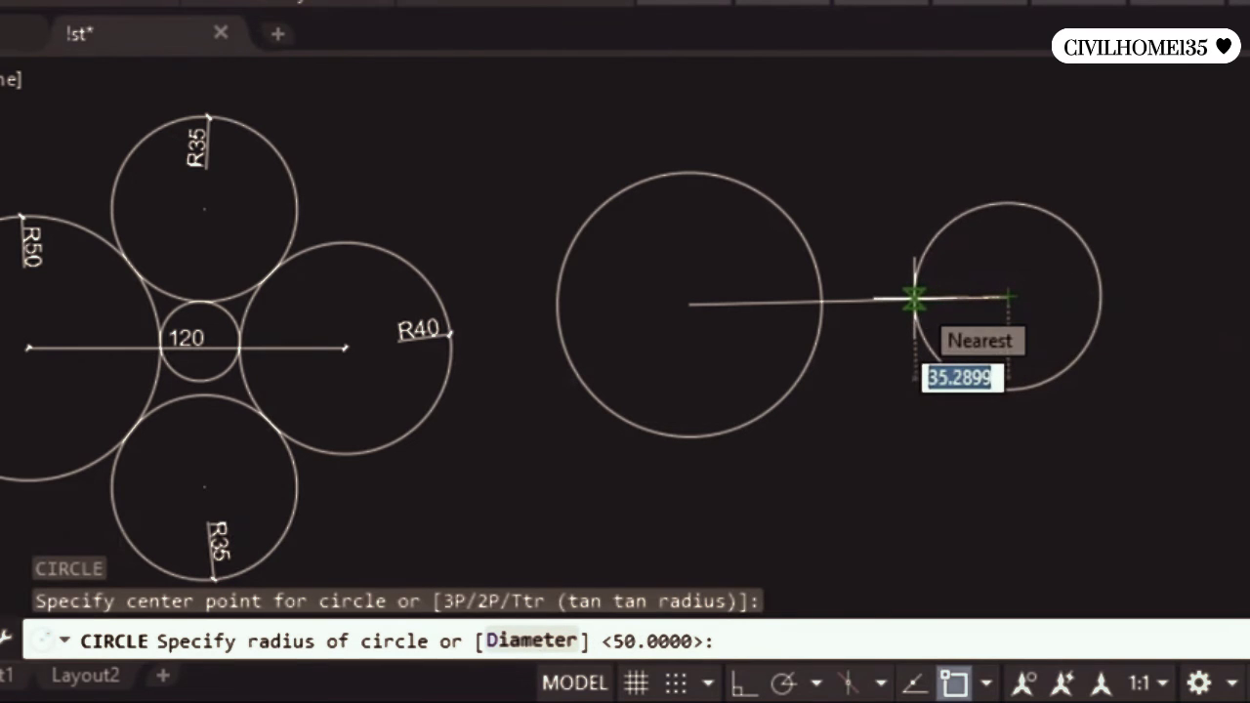
pyautogui.write('0')
pyautogui.press('Return')
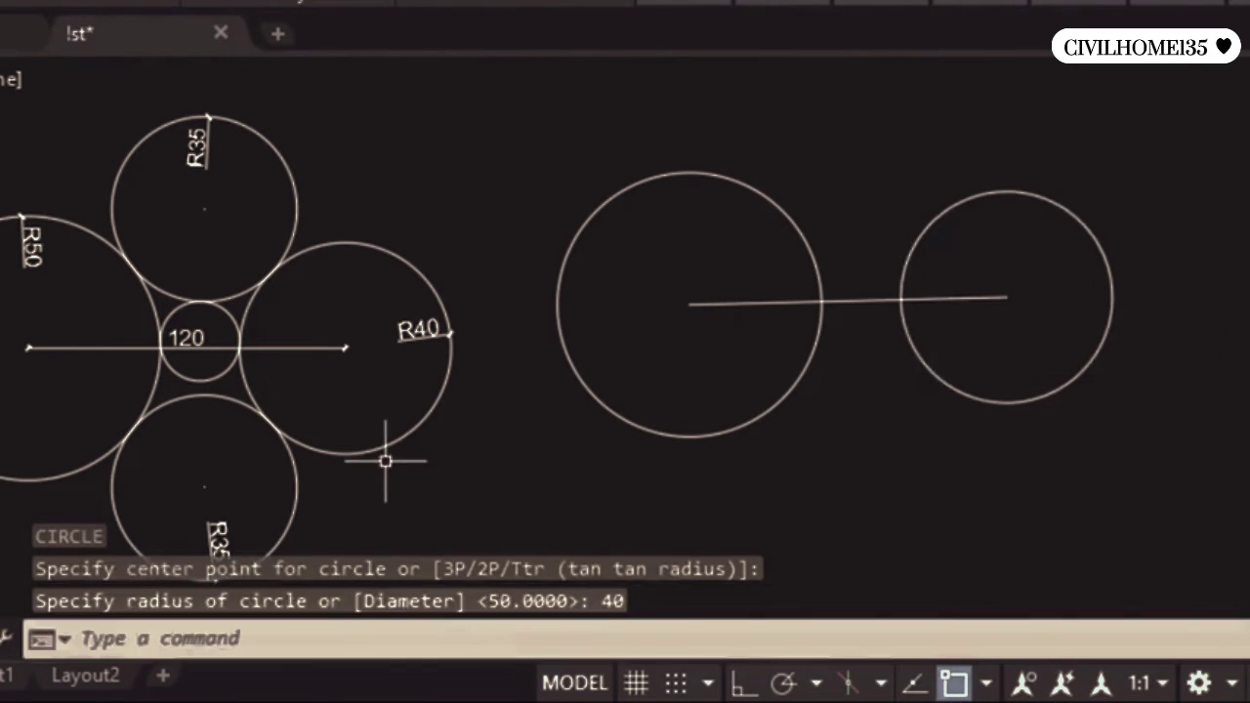
pyautogui.click(385, 447)
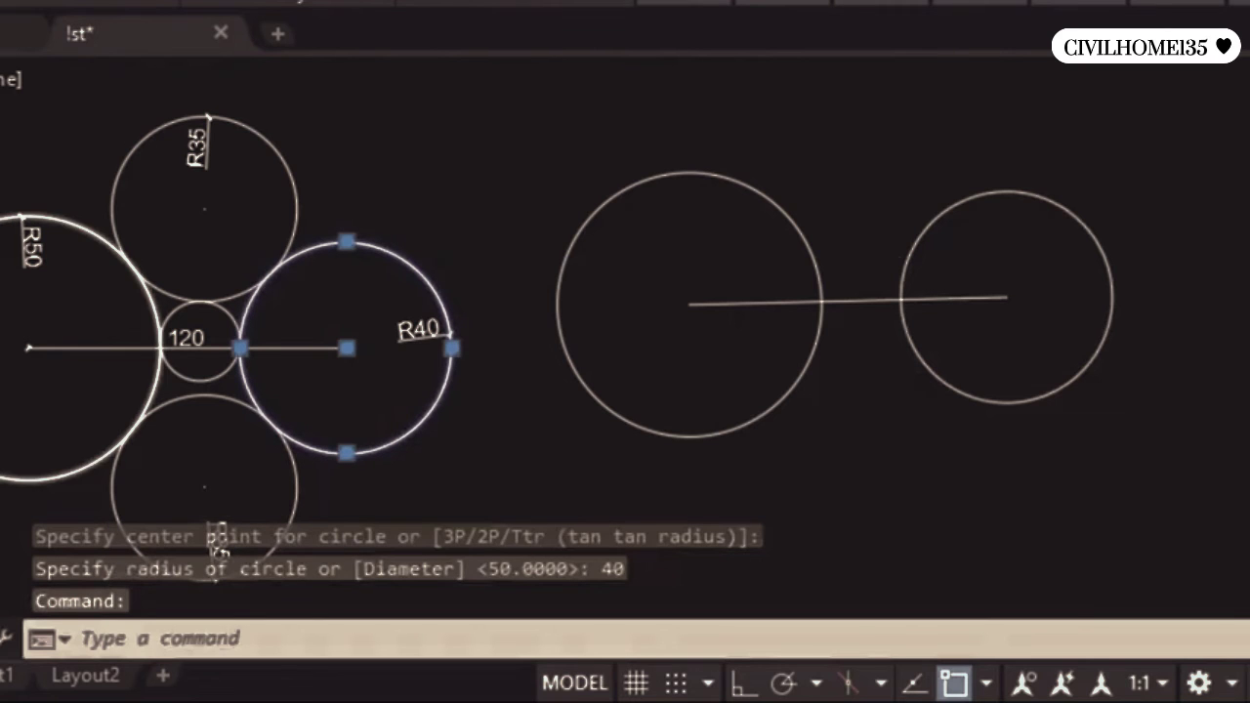
pyautogui.click(136, 423)
# Step: Clear the selection, frame both figures, and start another CIRCLE command
pyautogui.press('Escape')
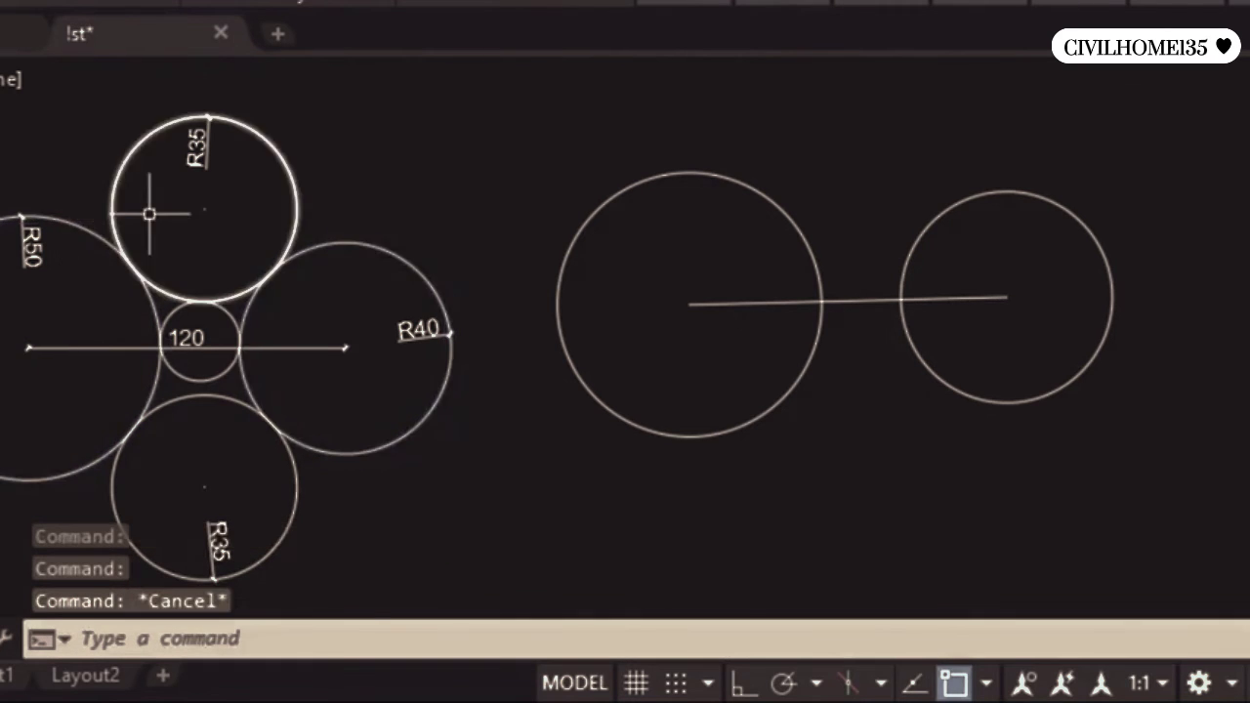
pyautogui.scroll(2, 146, 215)
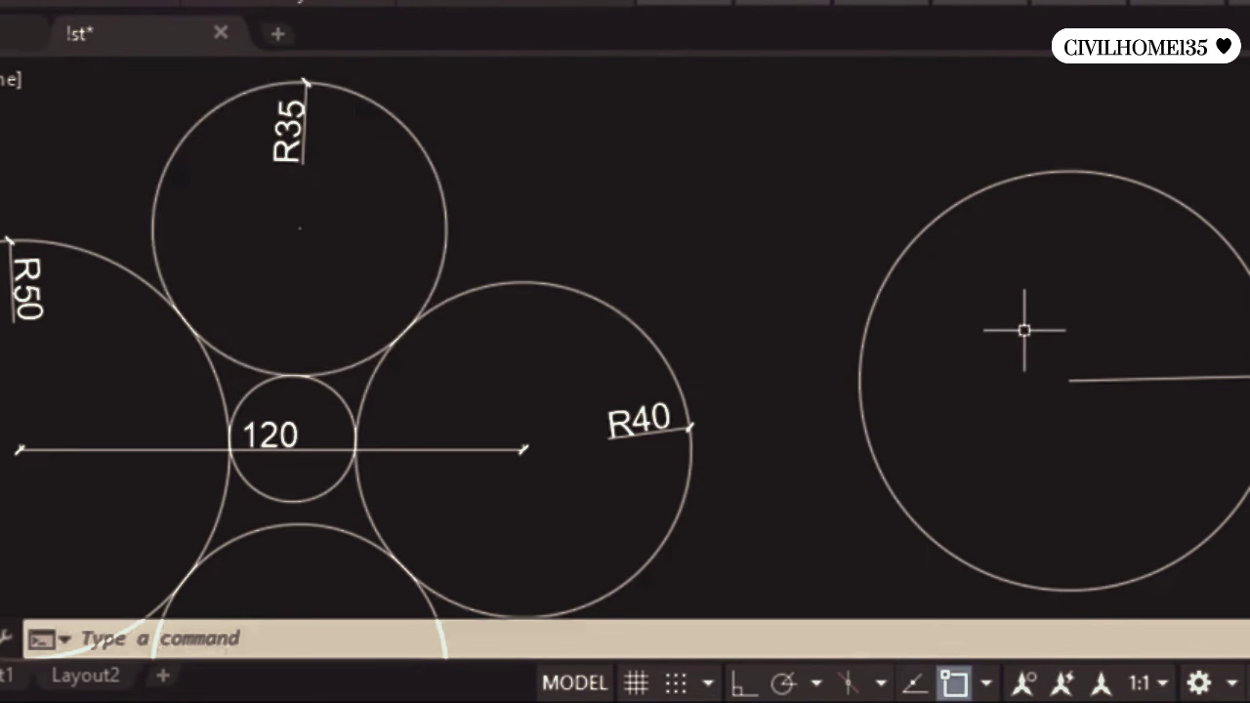
pyautogui.moveTo(1024, 330); pyautogui.dragTo(682, 330, button='middle')
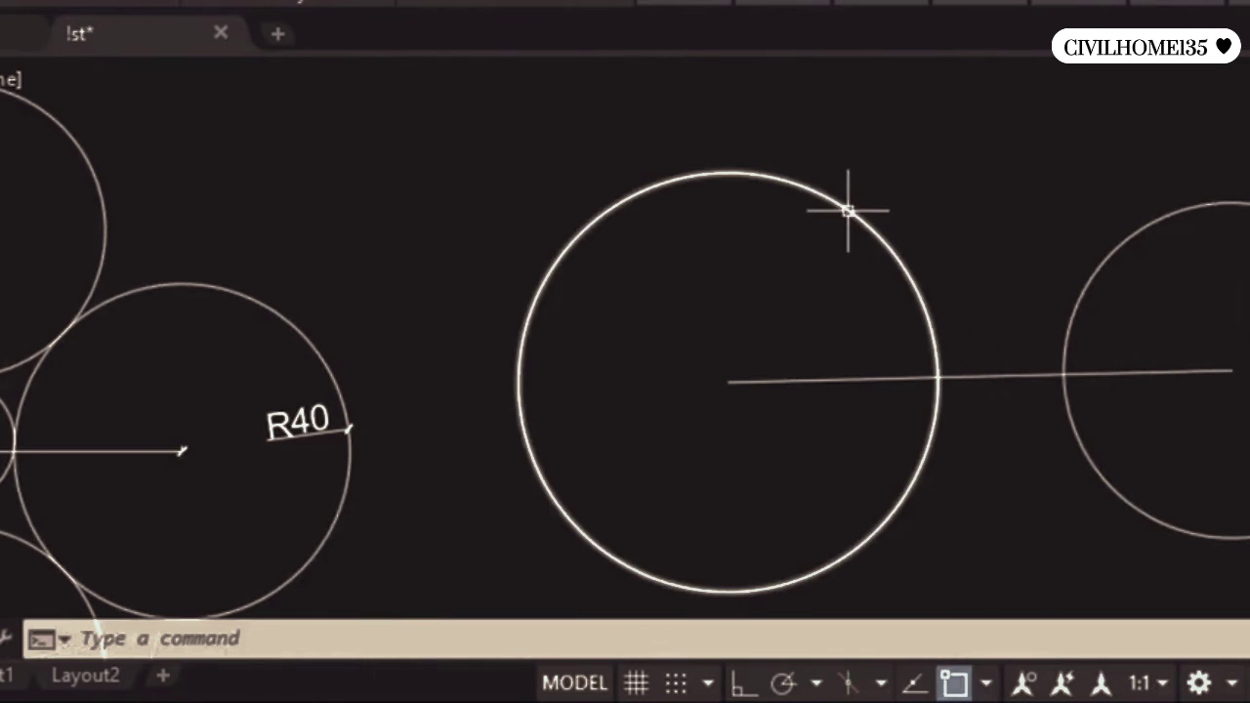
pyautogui.moveTo(459, 284); pyautogui.dragTo(692, 251, button='middle')
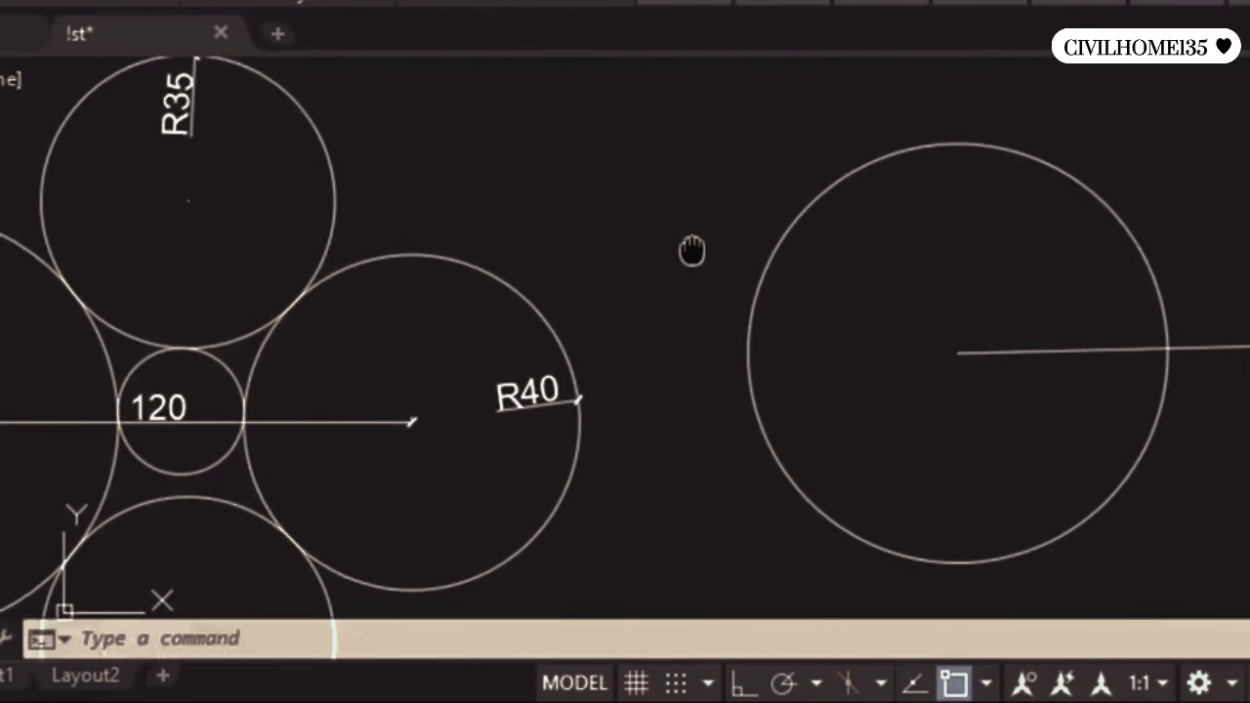
pyautogui.scroll(-3, 626, 275)
pyautogui.moveTo(625, 306); pyautogui.dragTo(563, 296, button='middle')
pyautogui.write('c')
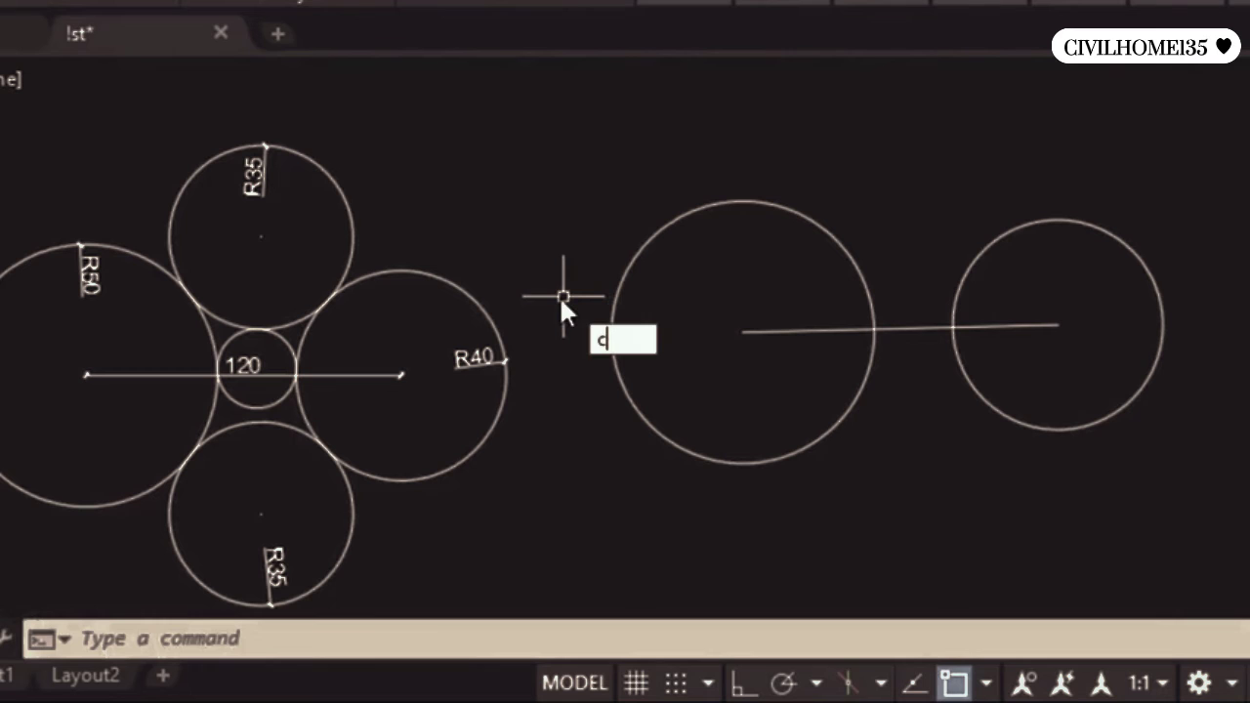
pyautogui.press('Return')
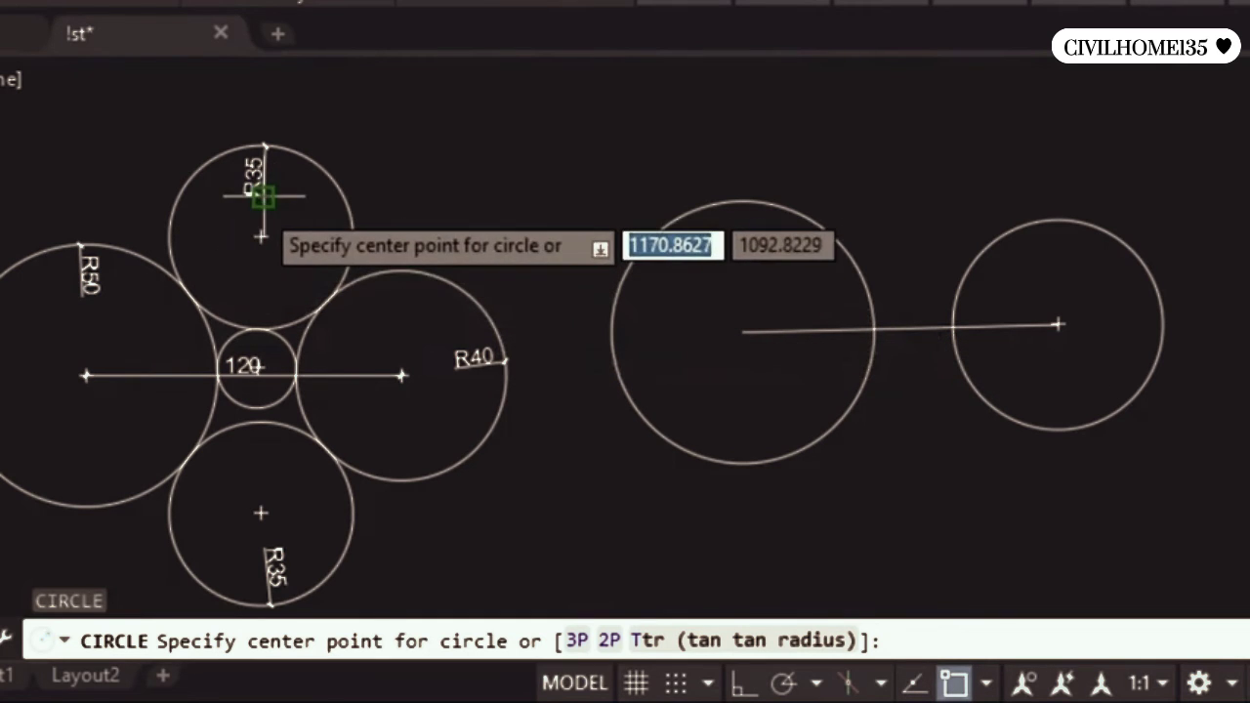
# Step: Draw a Ttr circle of radius 35 tangent to the new R50 and R40 circles
pyautogui.scroll(2, 260, 195)
pyautogui.scroll(2, 244, 183)
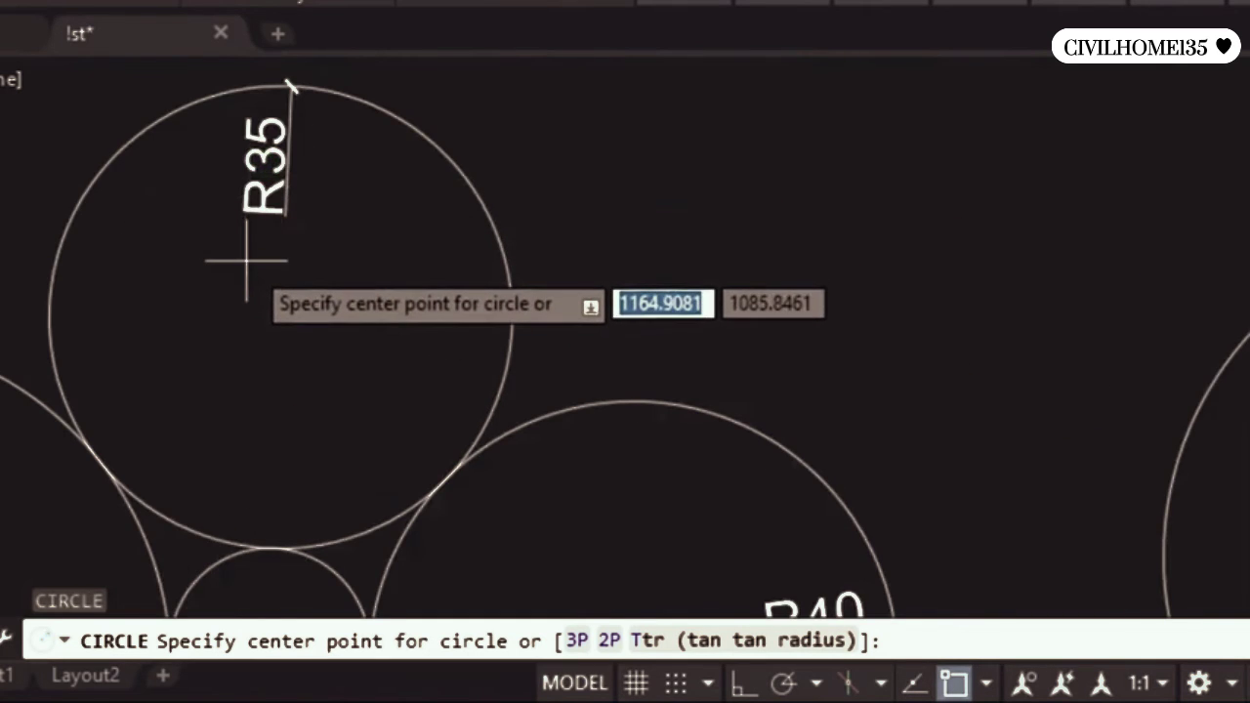
pyautogui.scroll(-4, 248, 265)
pyautogui.moveTo(248, 264); pyautogui.dragTo(228, 196, button='middle')
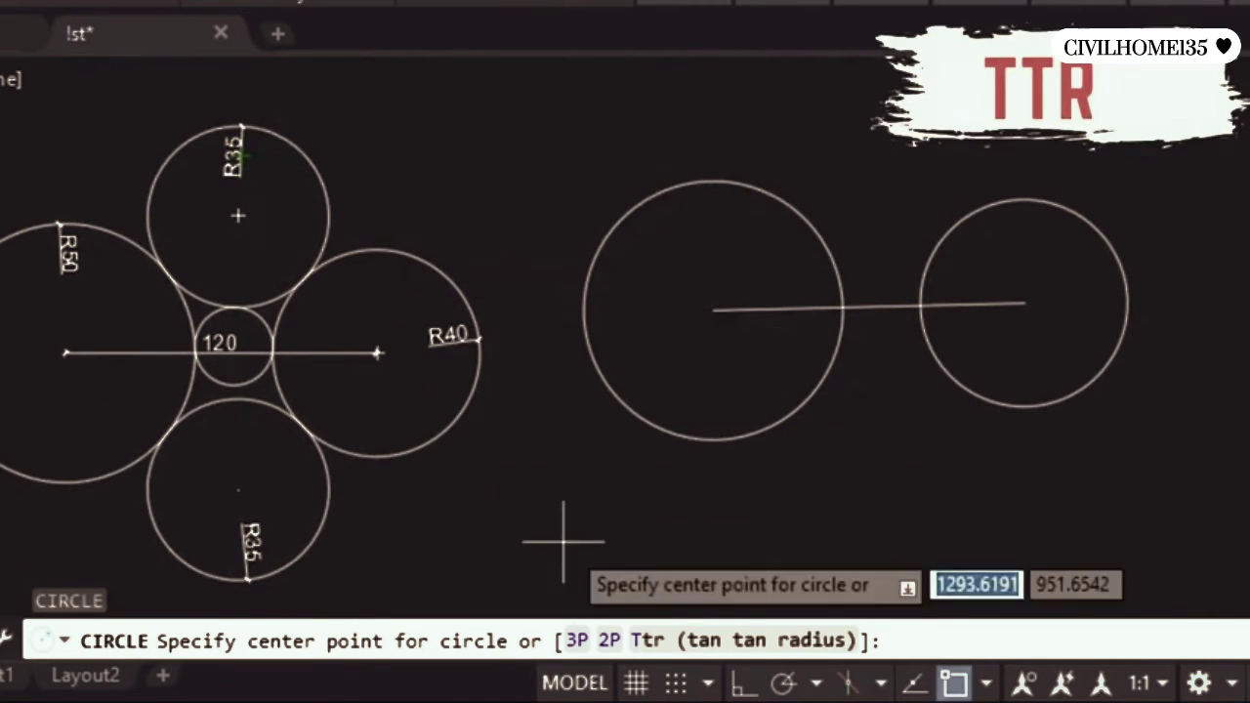
pyautogui.click(658, 641)
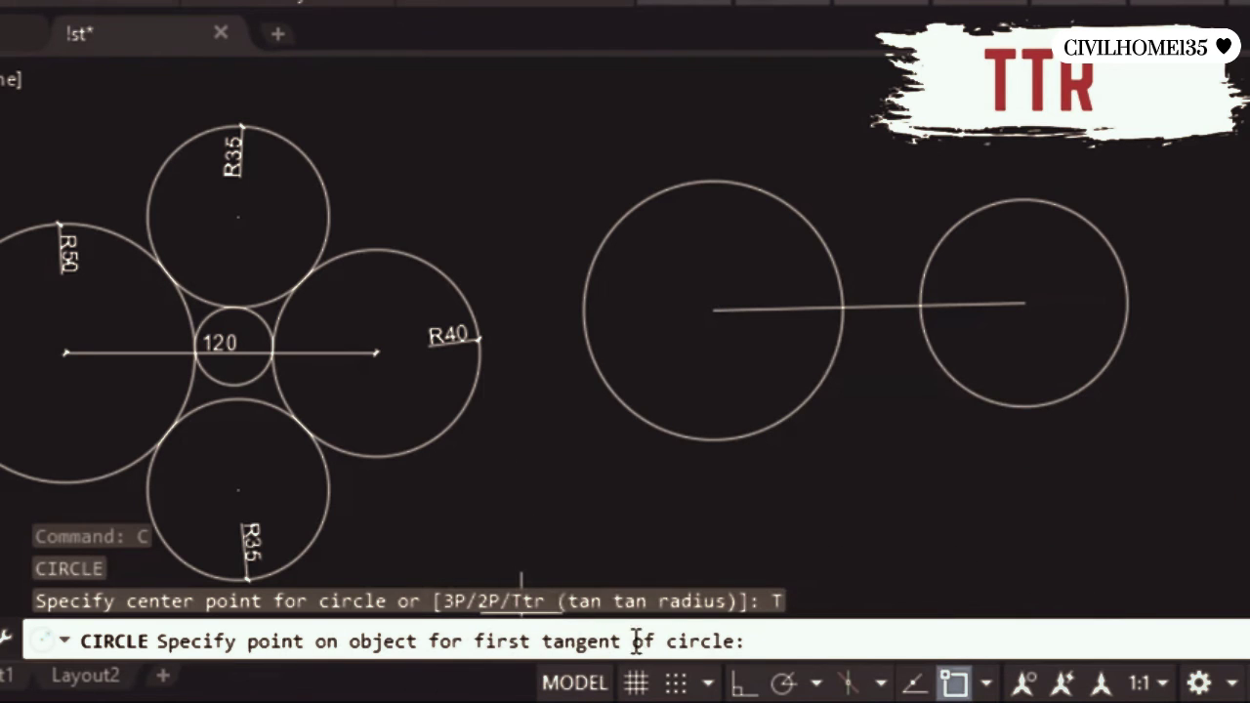
pyautogui.click(756, 190)
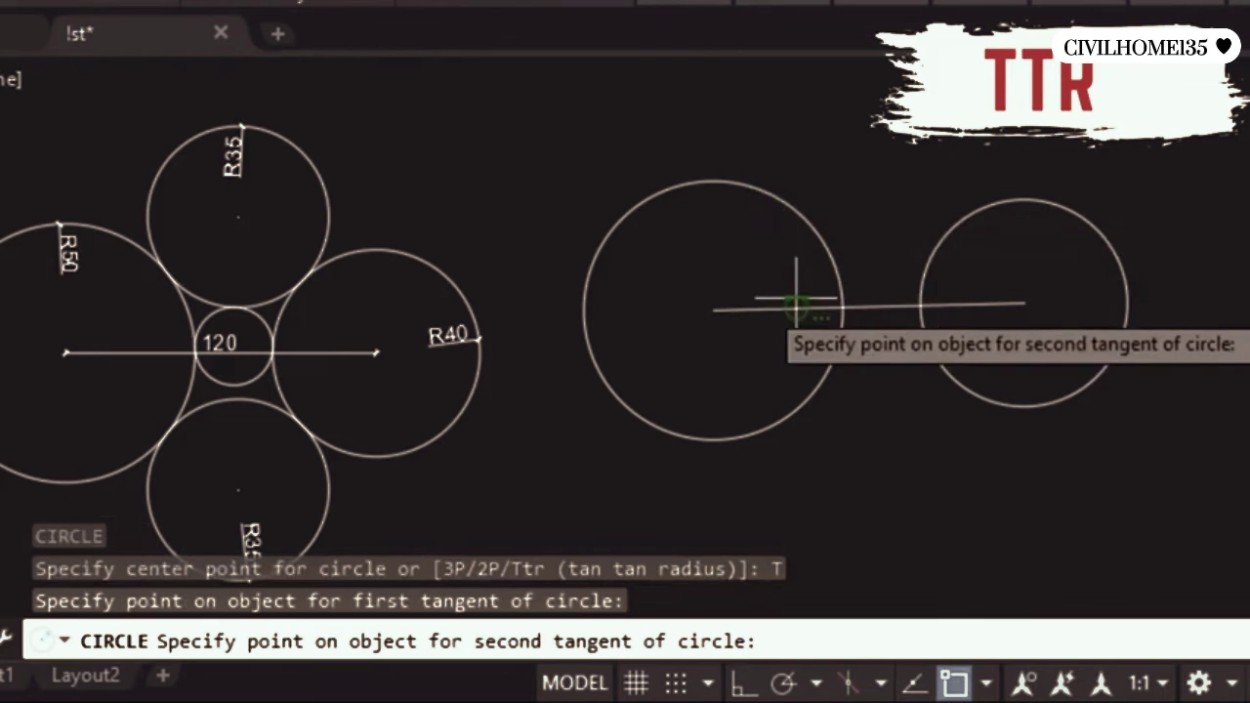
pyautogui.click(969, 217)
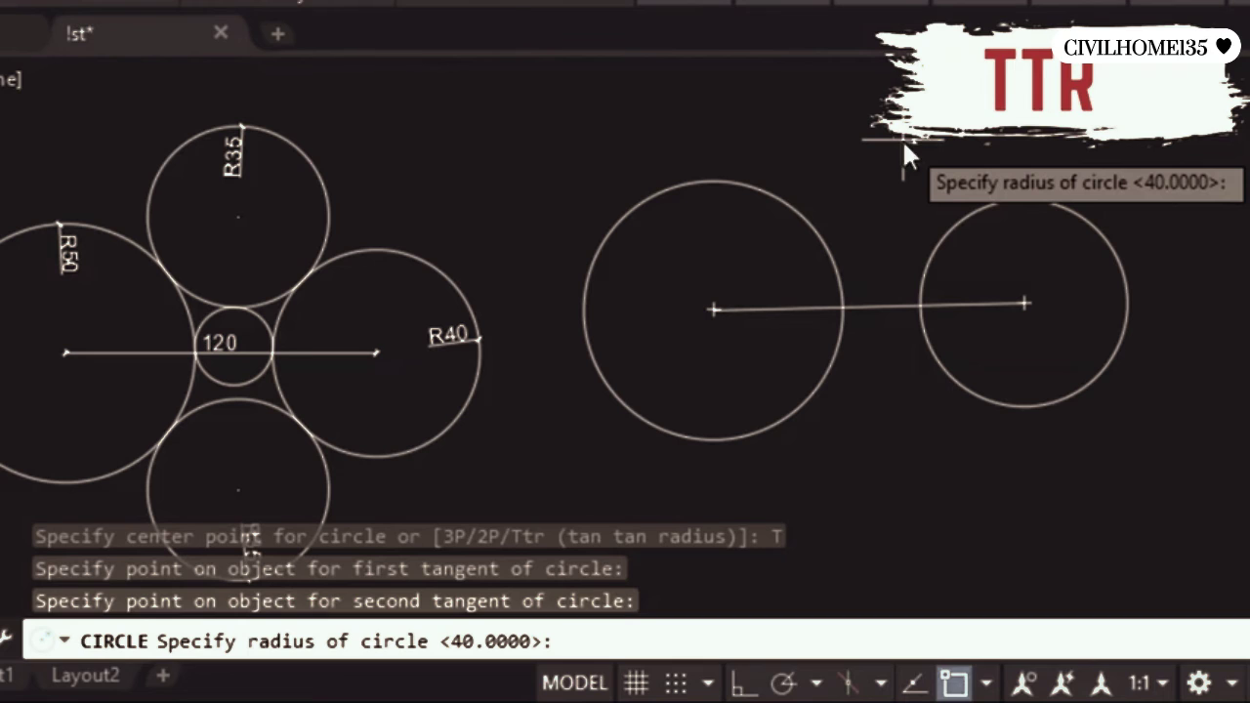
pyautogui.write('35')
pyautogui.press('Return')
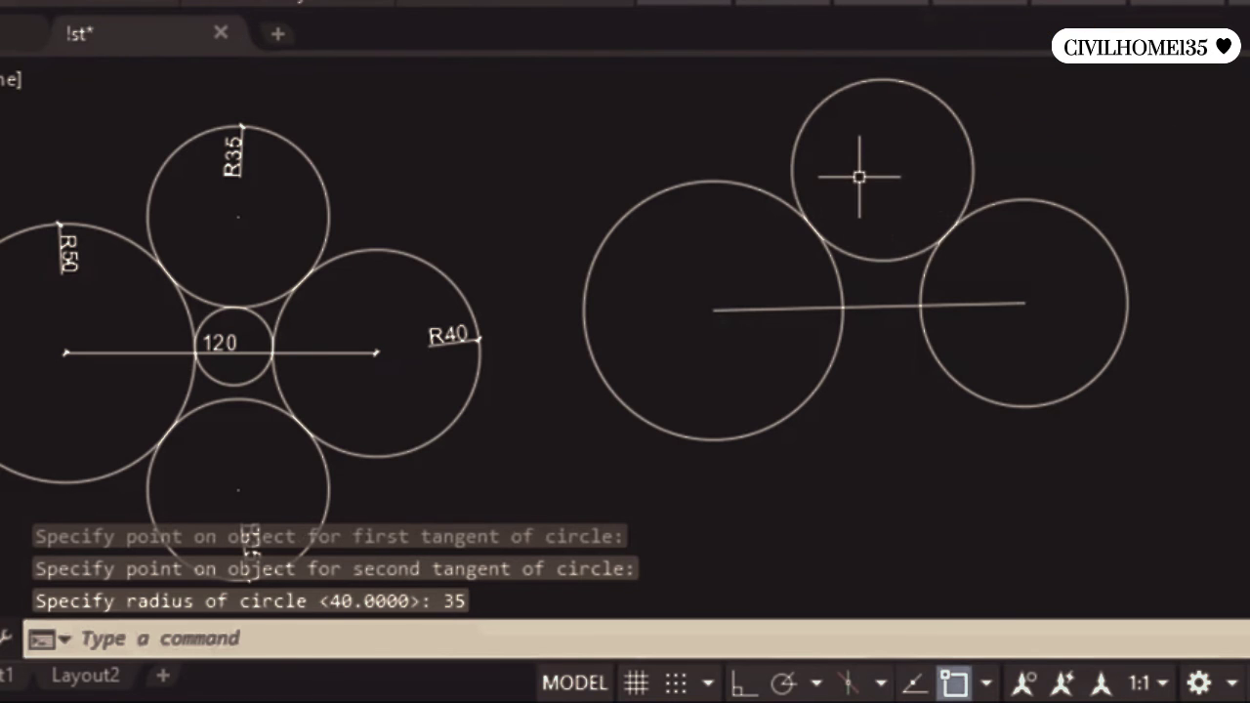
# Step: Select the left figure's R40 and neighbouring large circle to compare, then deselect
pyautogui.scroll(3, 274, 478)
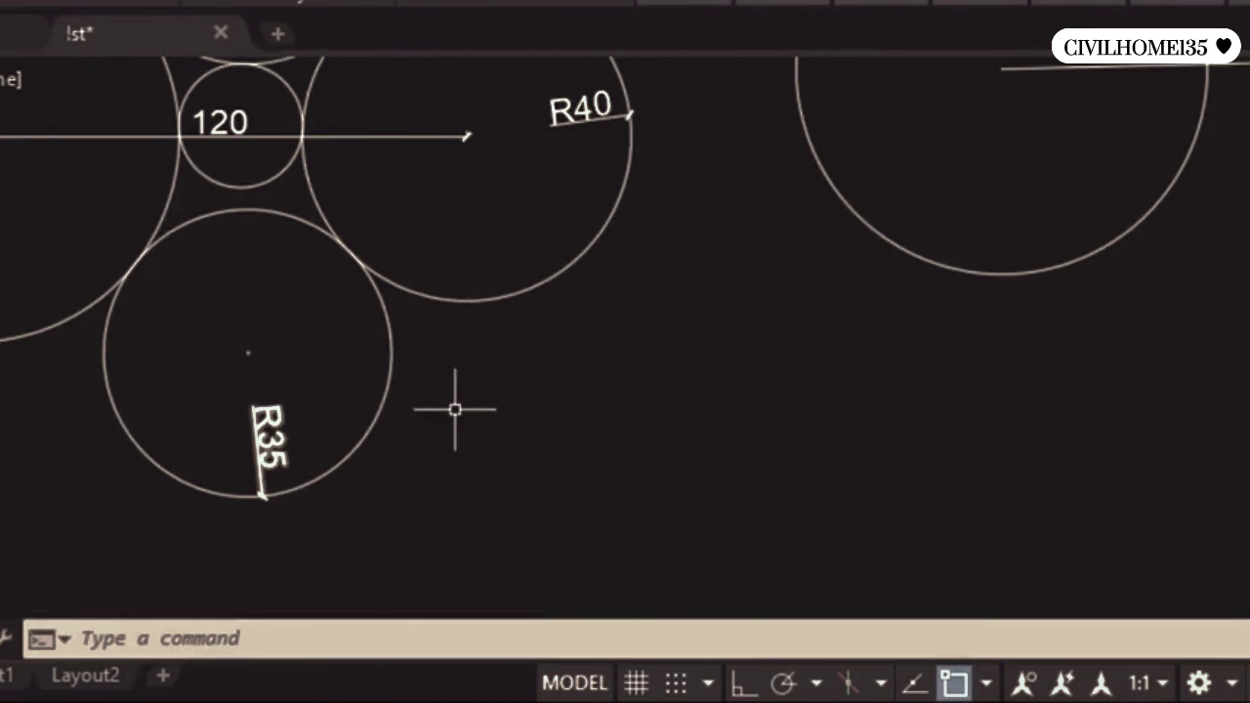
pyautogui.moveTo(478, 391); pyautogui.dragTo(409, 382, button='middle')
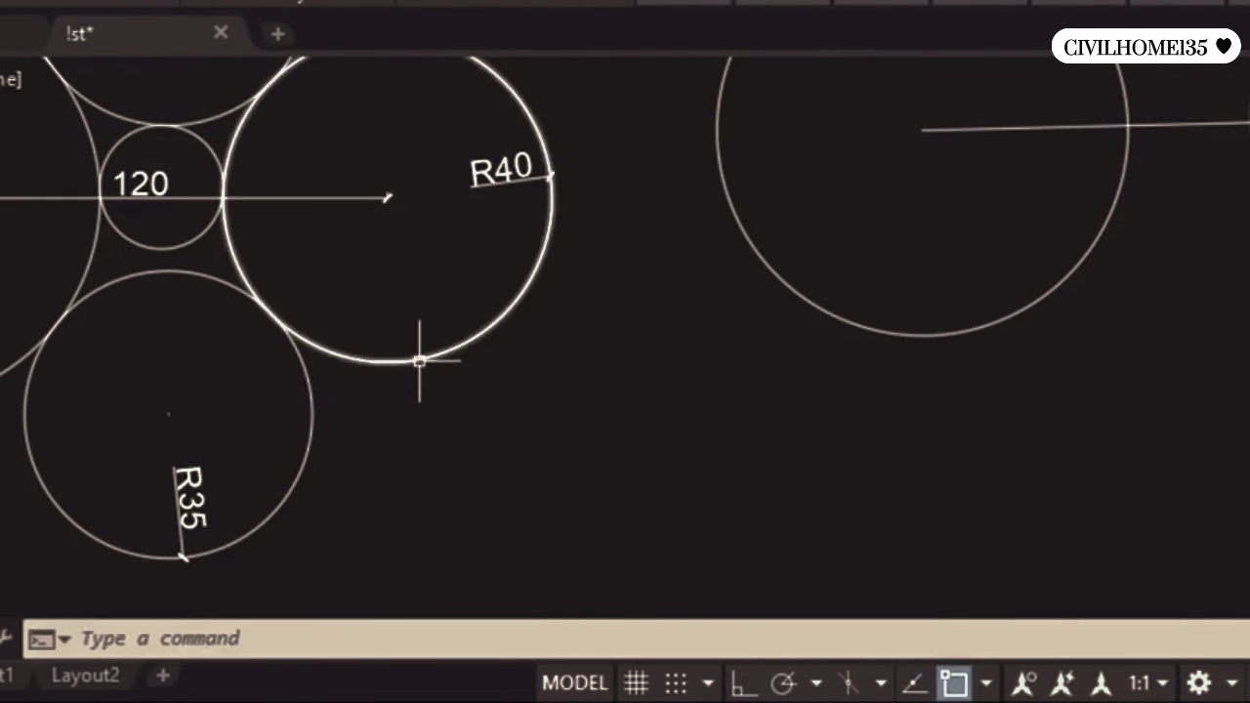
pyautogui.click(419, 354)
pyautogui.click(61, 322)
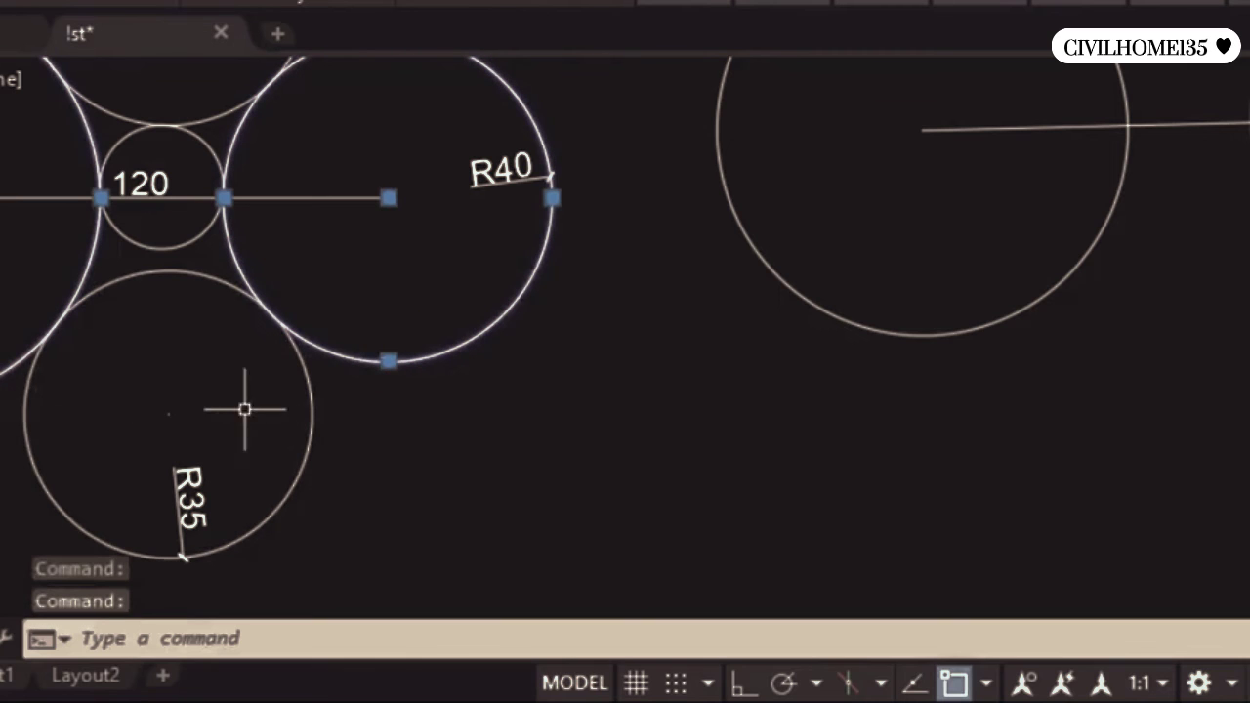
pyautogui.press('Escape')
pyautogui.scroll(-2, 396, 446)
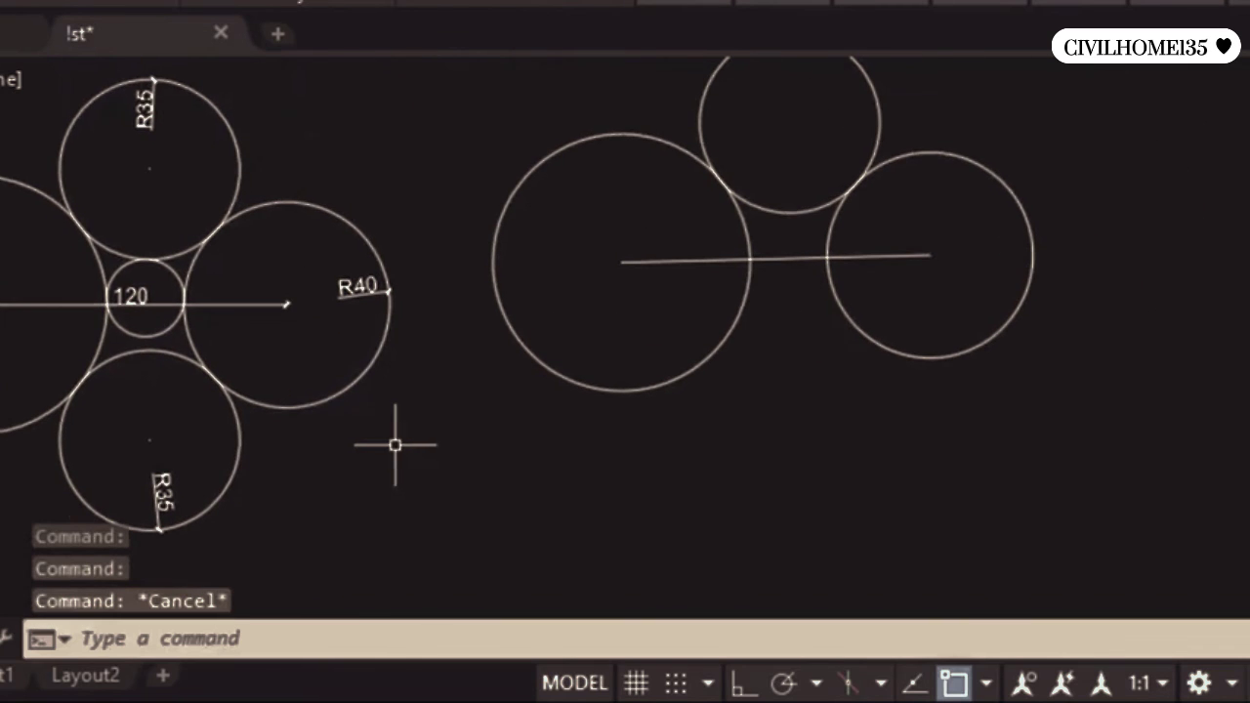
# Step: Draw a radius-35 circle below, tangent to both large circles, with Circle Ttr
pyautogui.write('c')
pyautogui.press('Return')
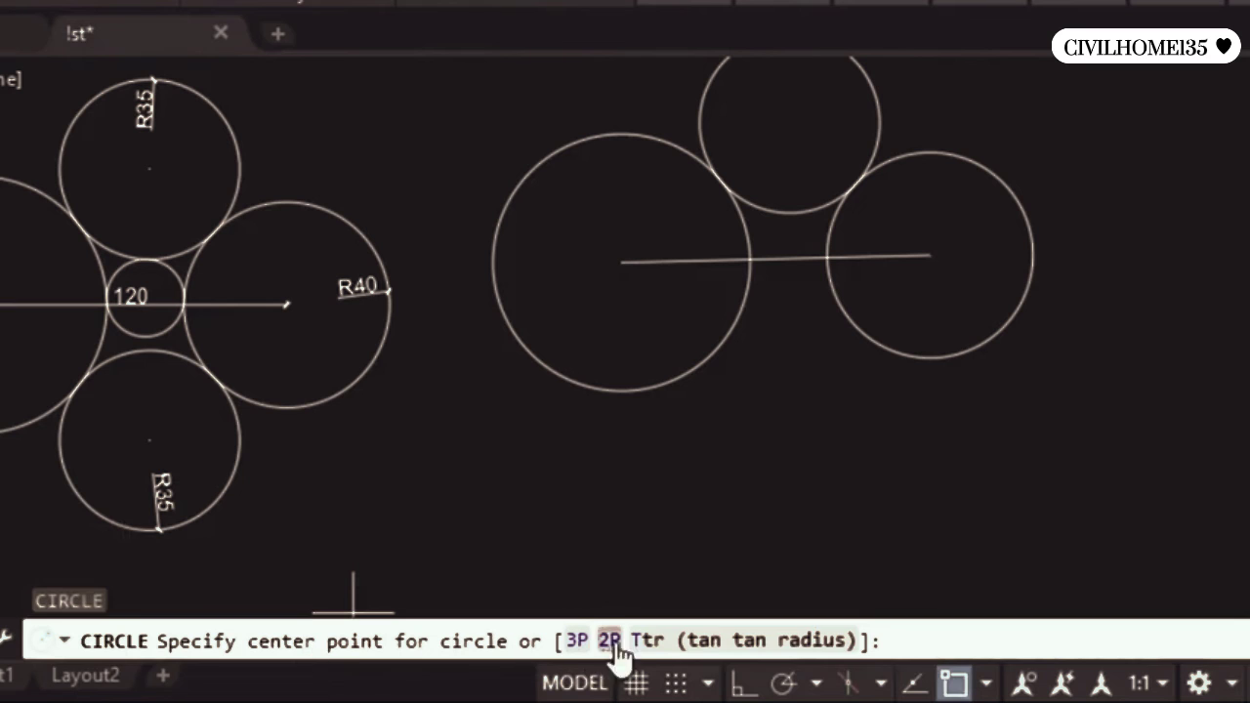
pyautogui.click(657, 652)
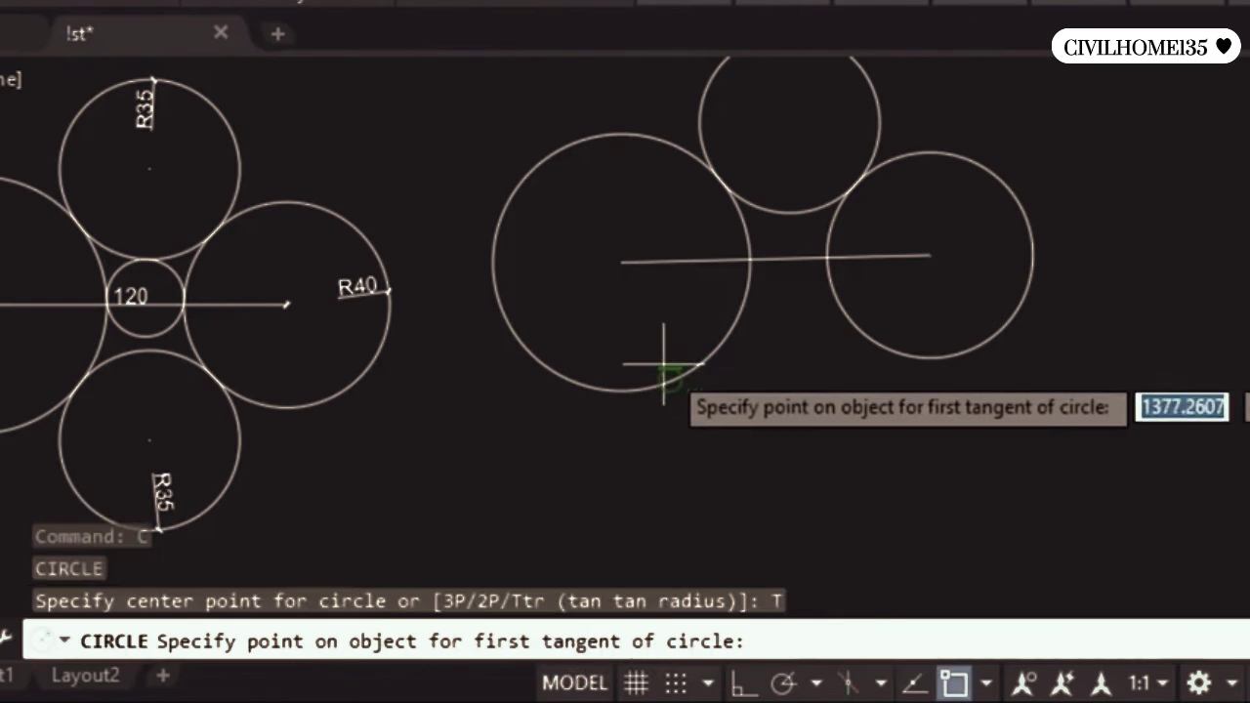
pyautogui.click(654, 394)
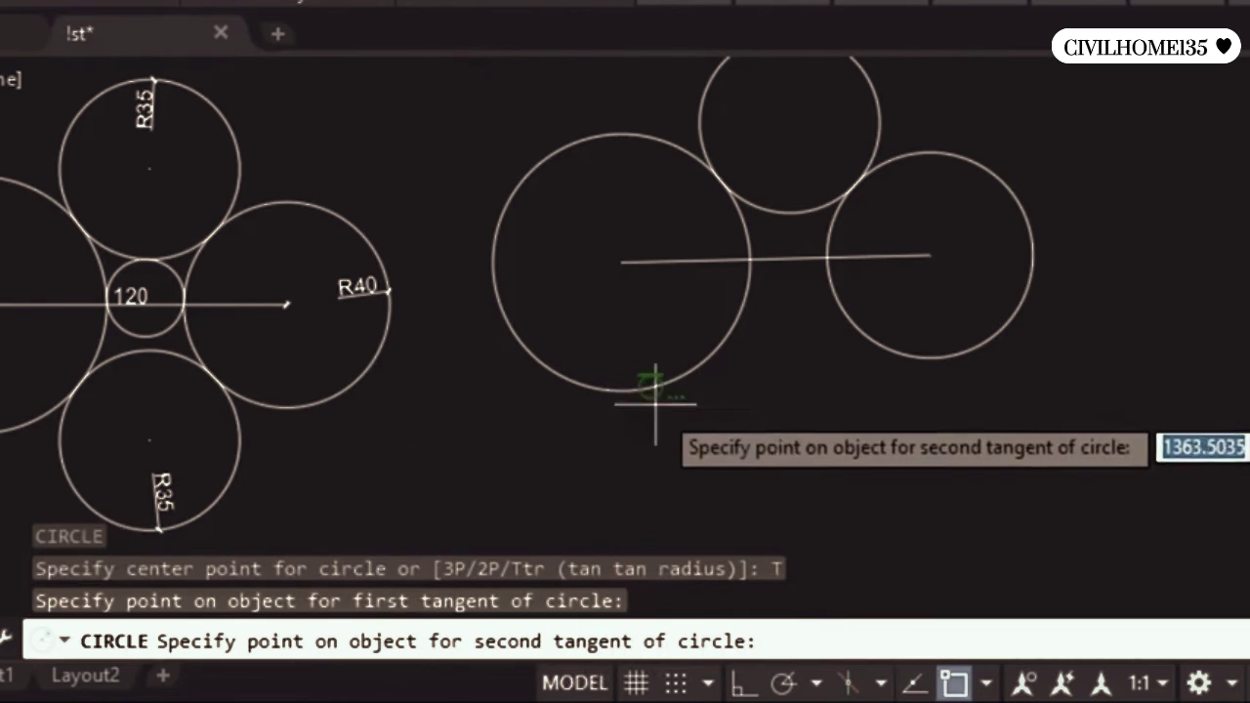
pyautogui.click(931, 352)
pyautogui.write('35')
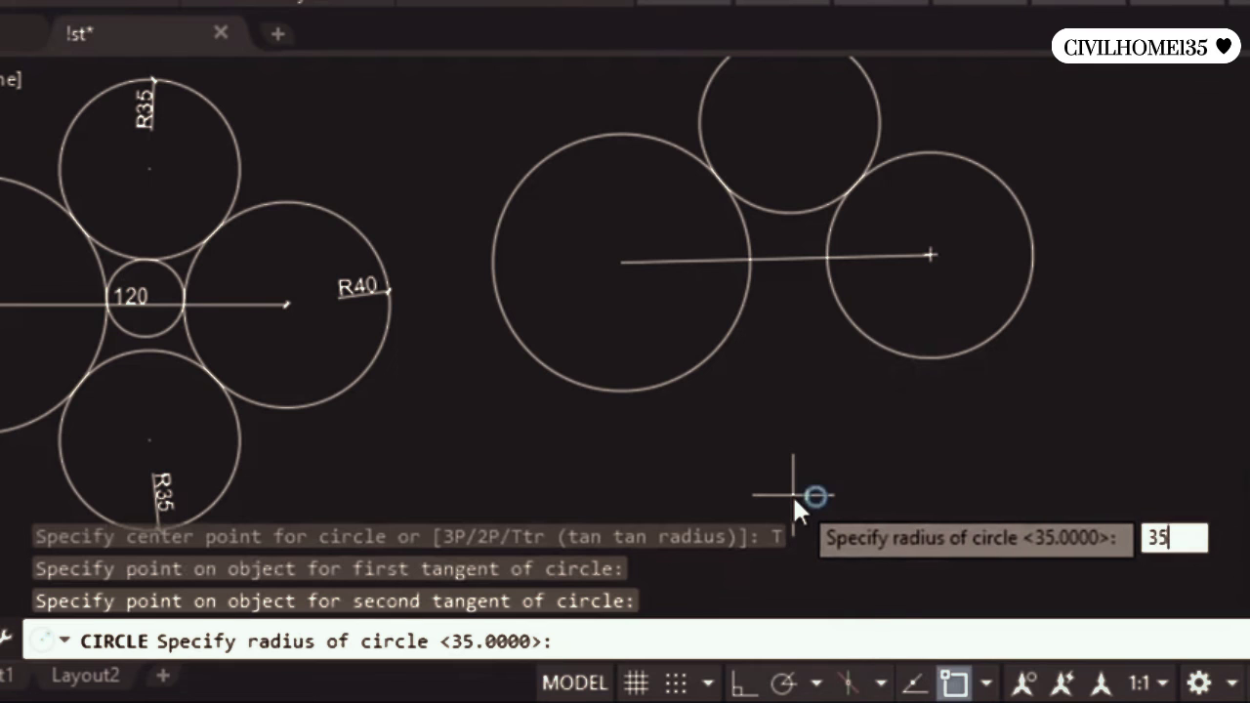
pyautogui.press('Return')
# Step: Inspect the left figure's small circle and its R40 and R50 circles, then view both figures
pyautogui.moveTo(937, 441); pyautogui.dragTo(1079, 470, button='middle')
pyautogui.scroll(2, 198, 356)
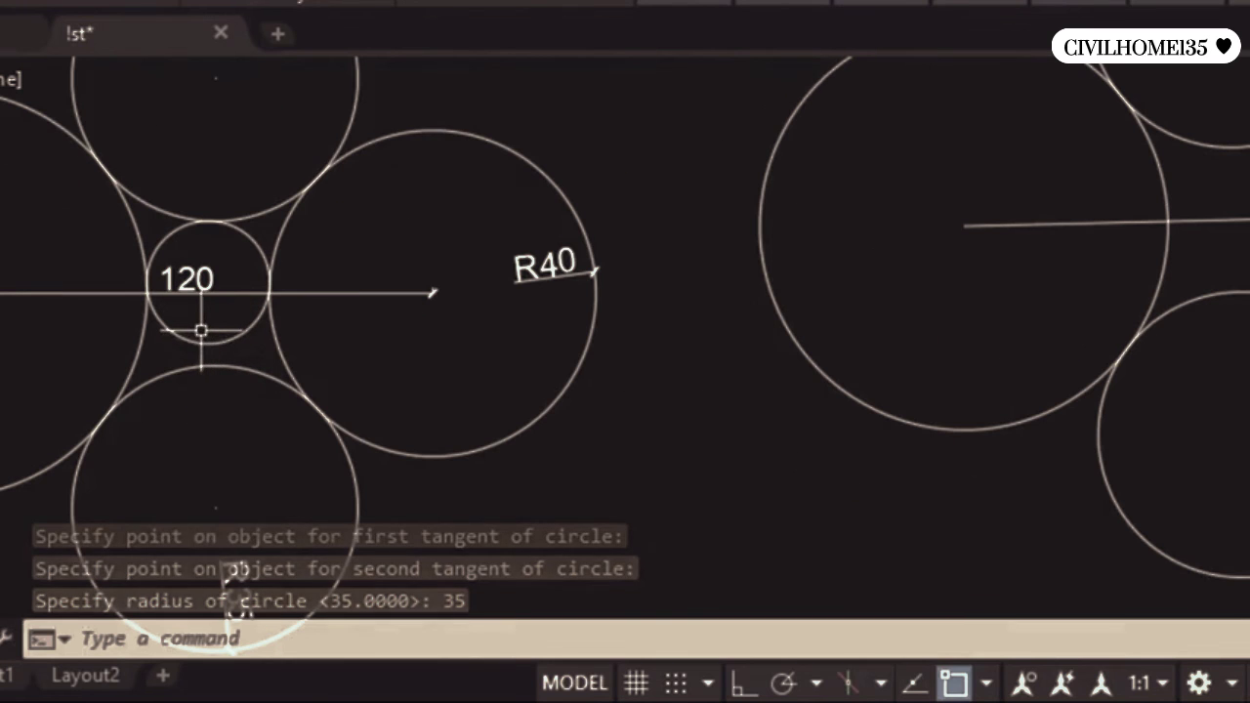
pyautogui.click(189, 335)
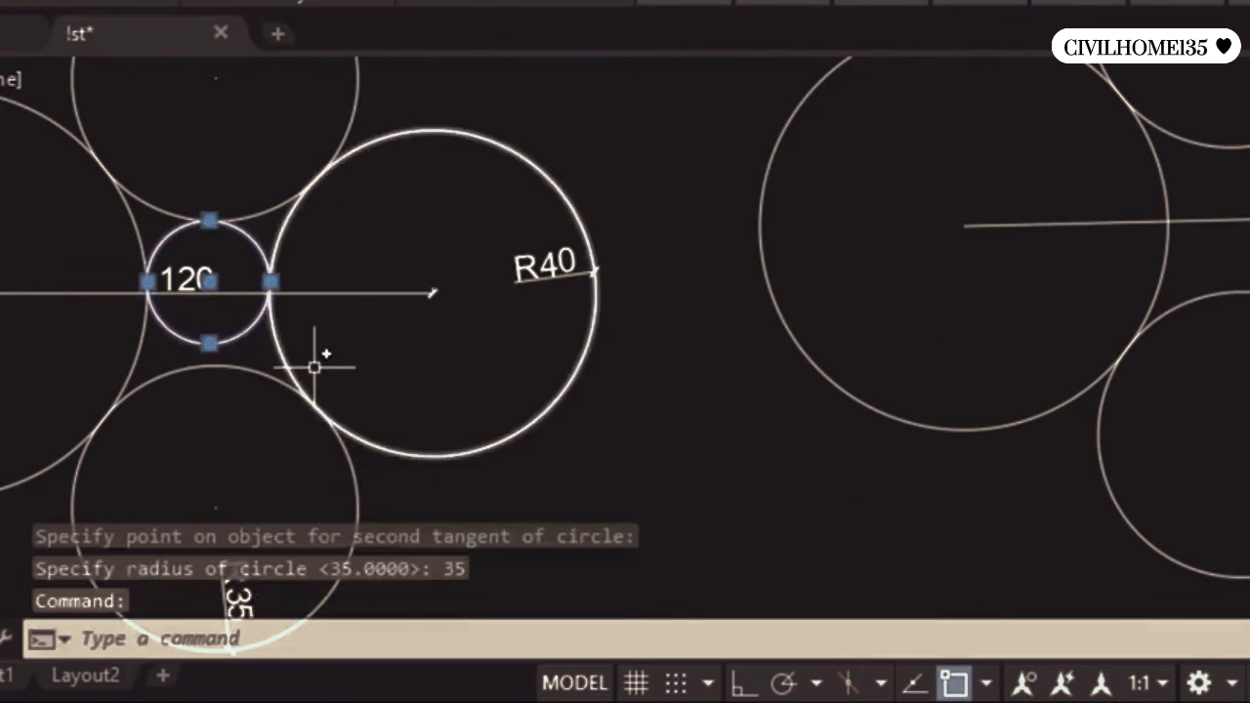
pyautogui.scroll(2, 200, 313)
pyautogui.moveTo(199, 294); pyautogui.dragTo(201, 340, button='middle')
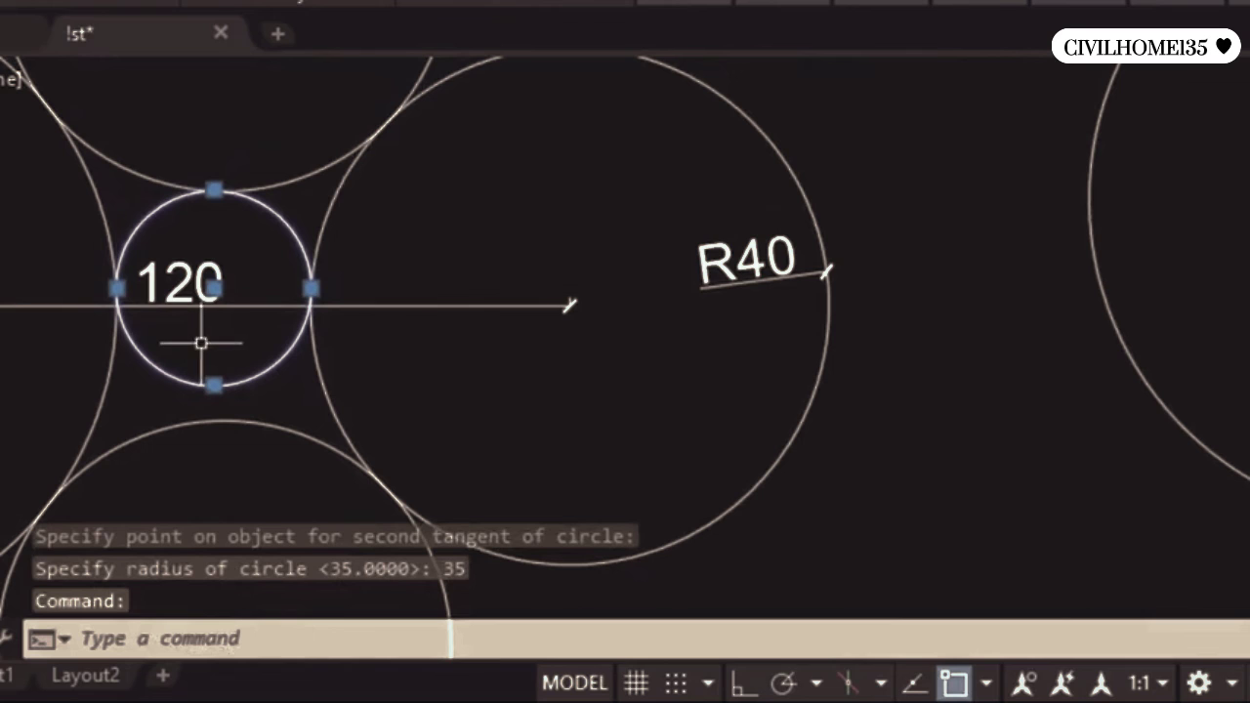
pyautogui.click(324, 372)
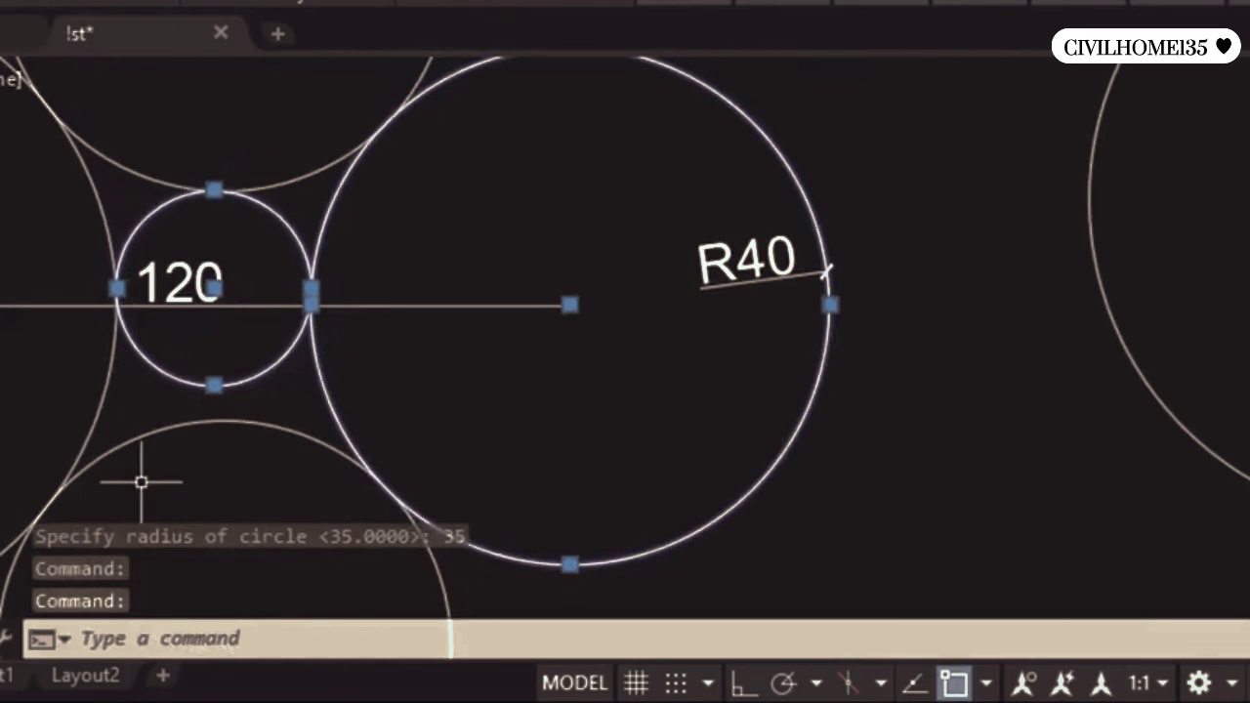
pyautogui.click(106, 411)
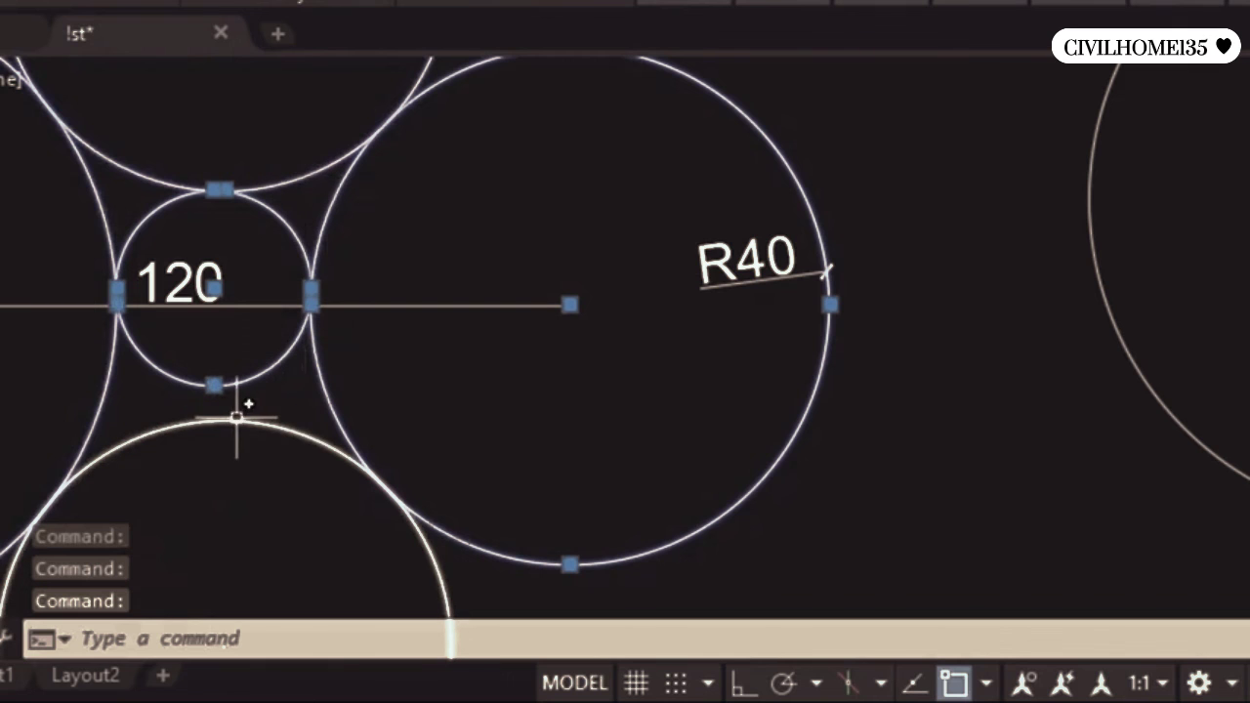
pyautogui.scroll(-2, 464, 431)
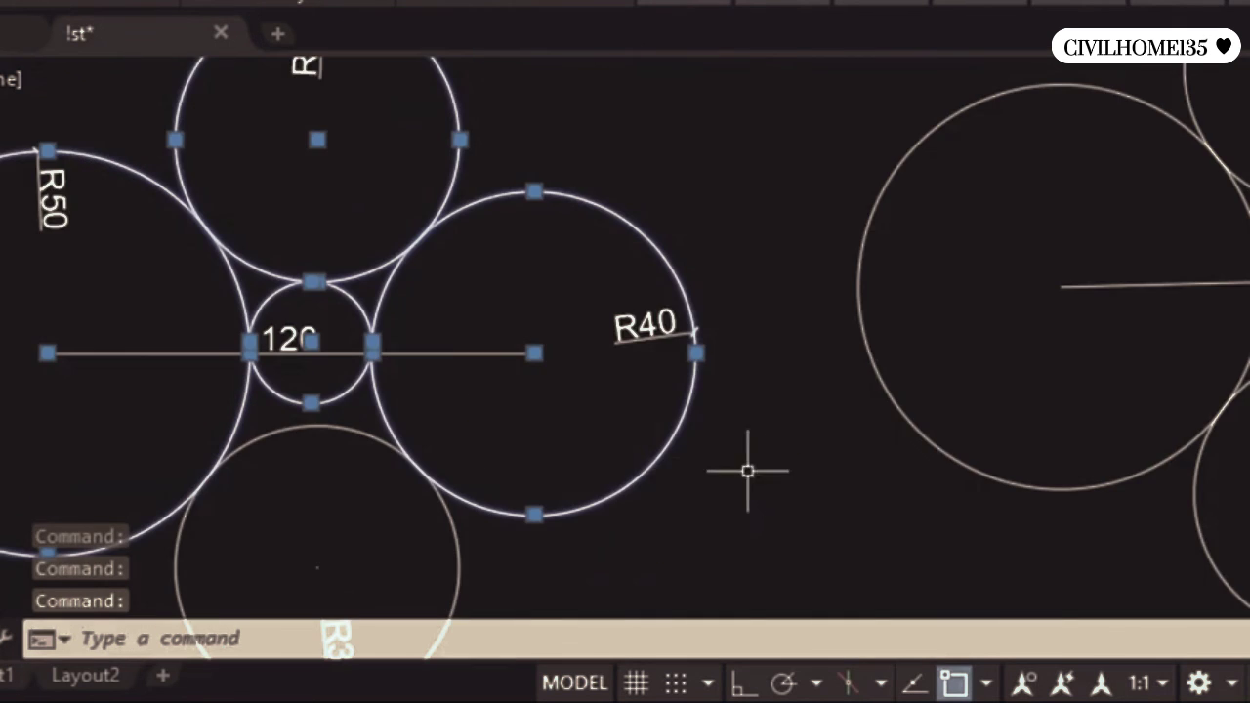
pyautogui.moveTo(745, 469); pyautogui.dragTo(595, 430, button='middle')
pyautogui.scroll(-2, 539, 418)
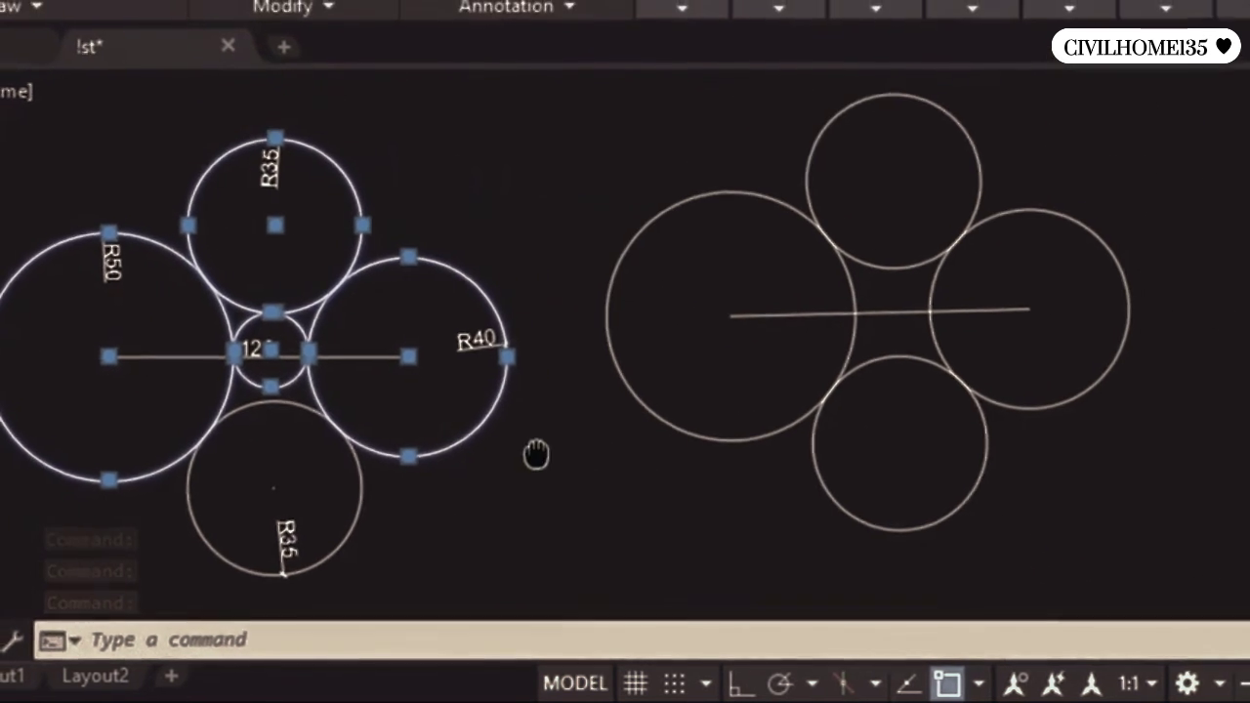
# Step: Clear the selection and switch the Circle command to Tan, Tan, Tan mode
pyautogui.press('Escape')
pyautogui.write('c')
pyautogui.press('Return')
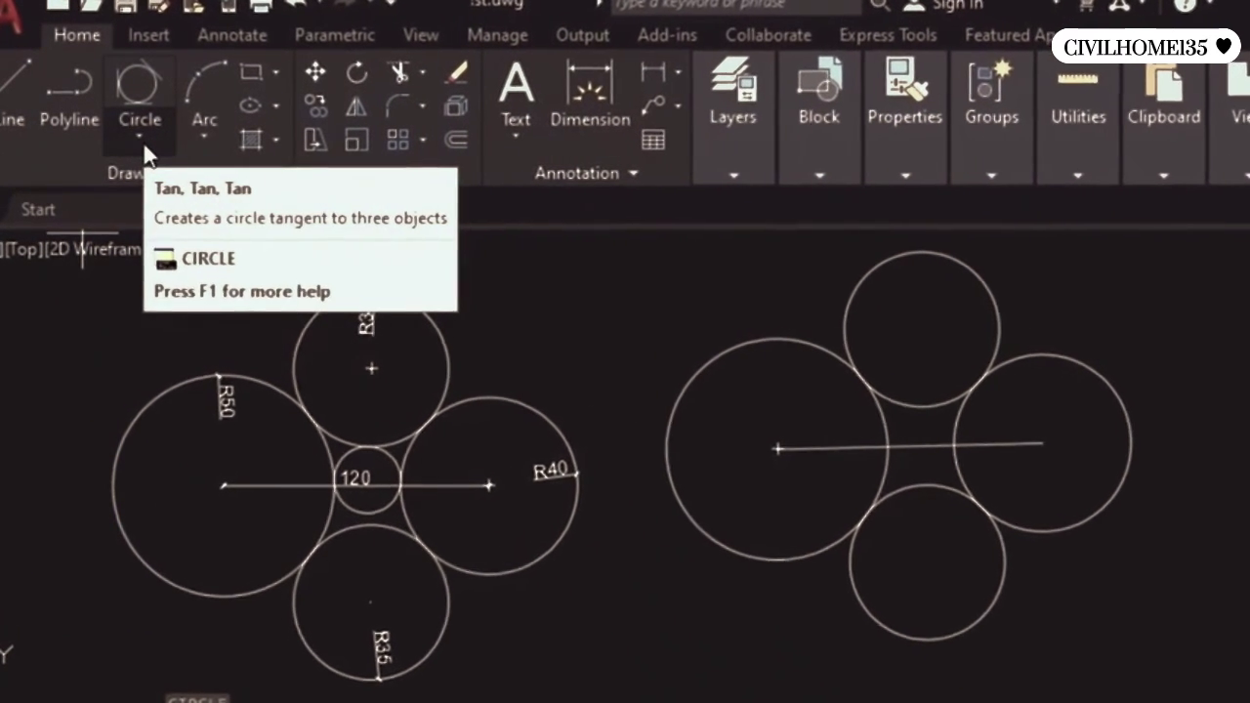
pyautogui.click(142, 142)
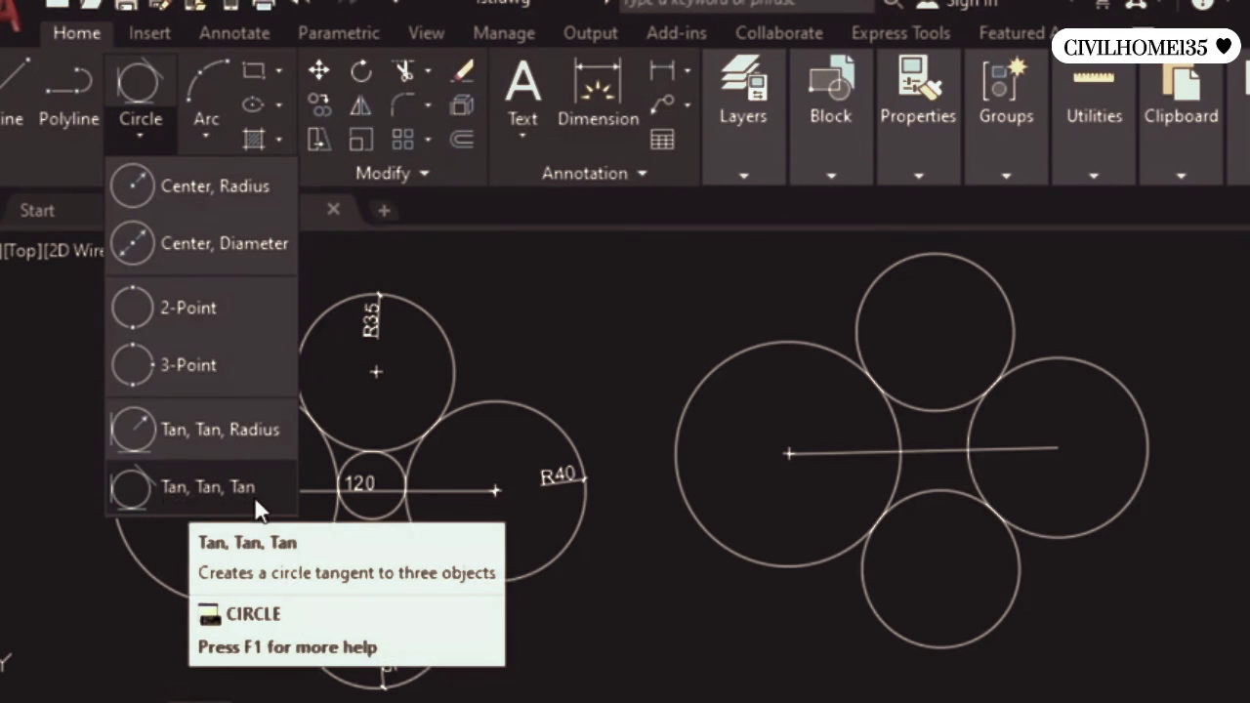
pyautogui.moveTo(207, 486)
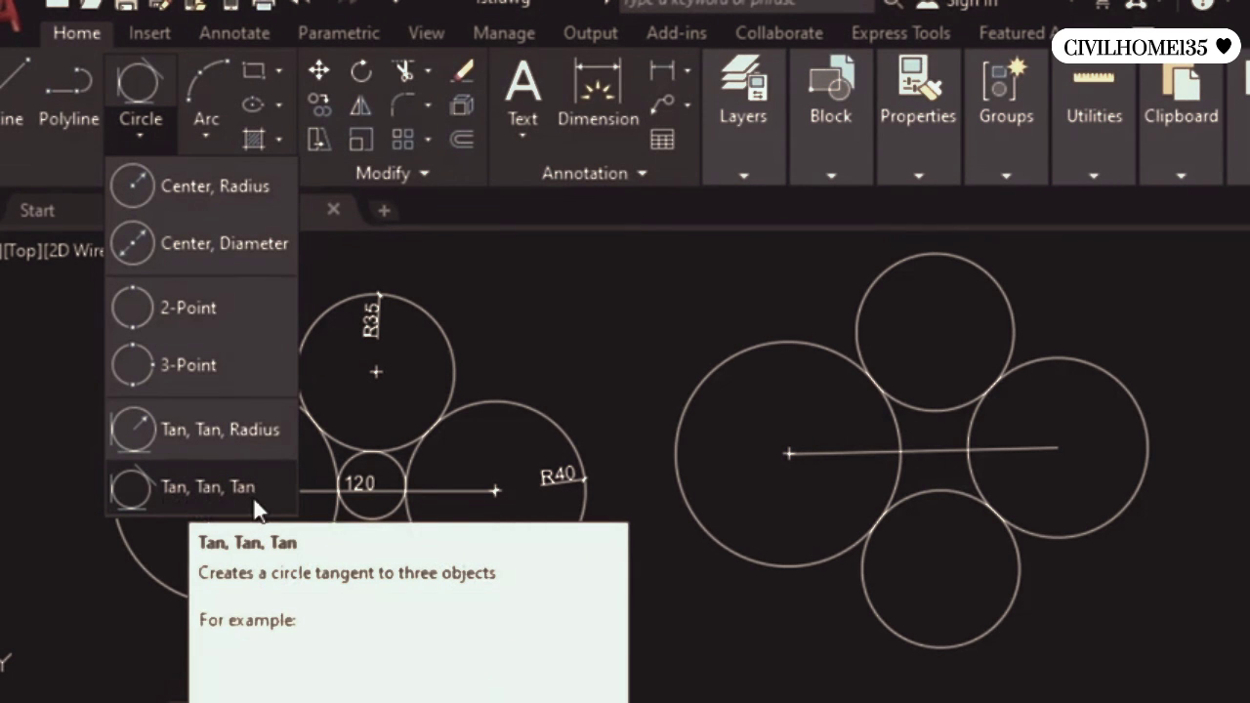
pyautogui.click(253, 496)
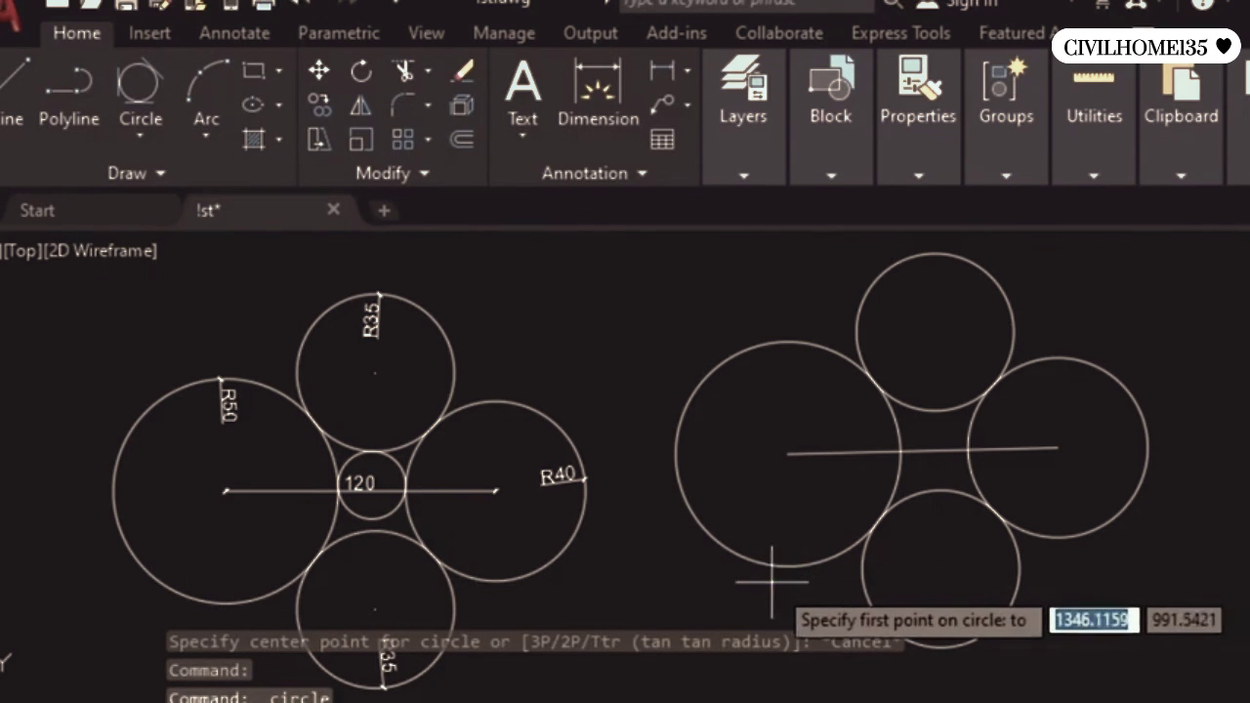
# Step: Draw the small centre circle tangent to the left, upper and third circles, then check it
pyautogui.click(901, 479)
pyautogui.click(938, 410)
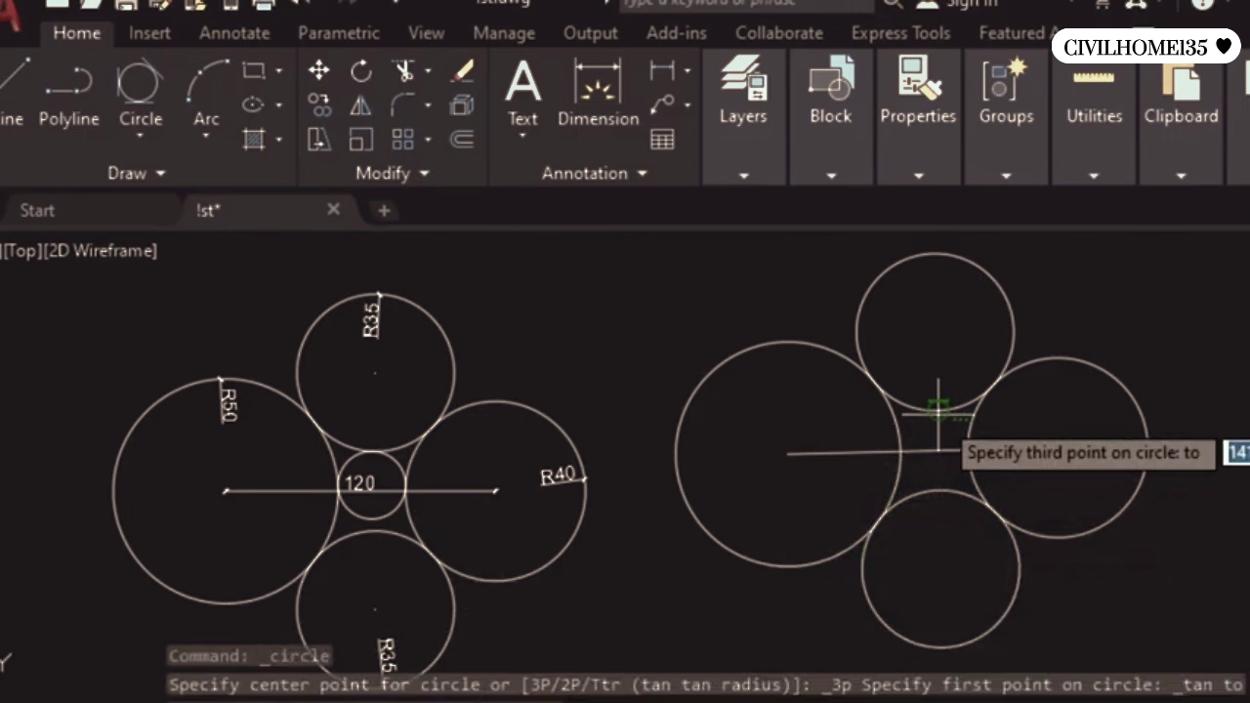
pyautogui.click(969, 463)
pyautogui.scroll(2, 946, 471)
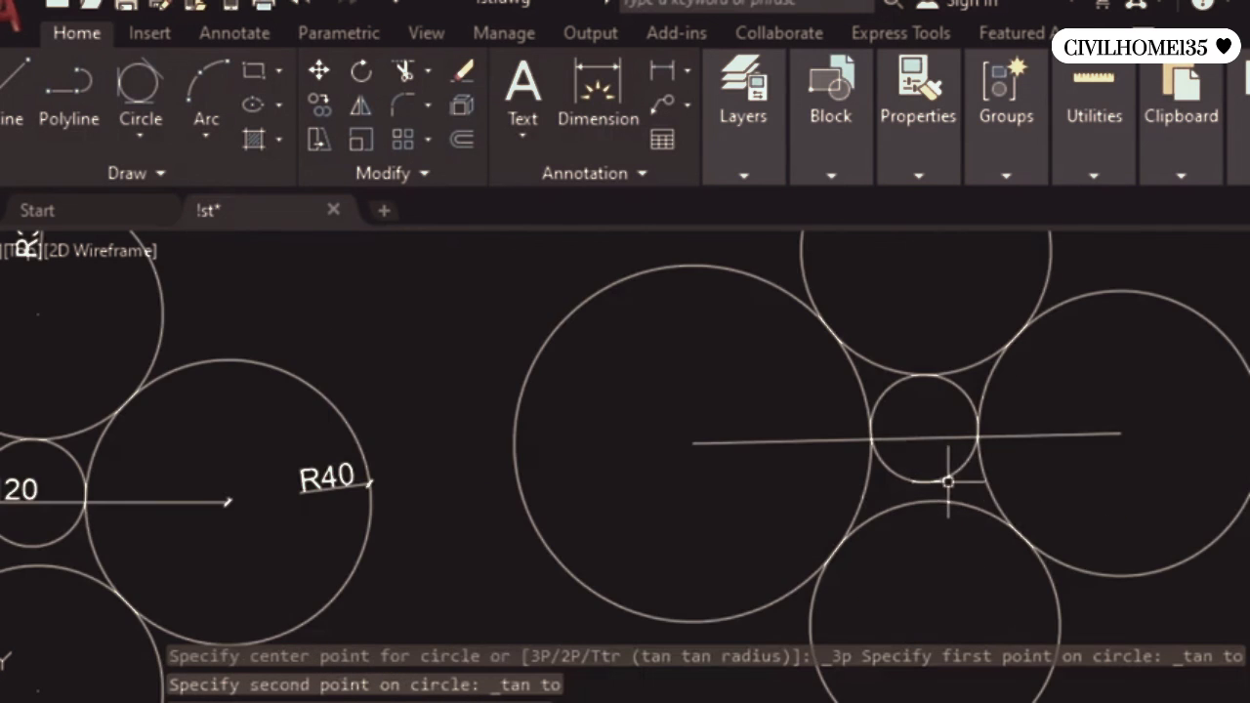
pyautogui.moveTo(1036, 498); pyautogui.dragTo(1112, 485, button='middle')
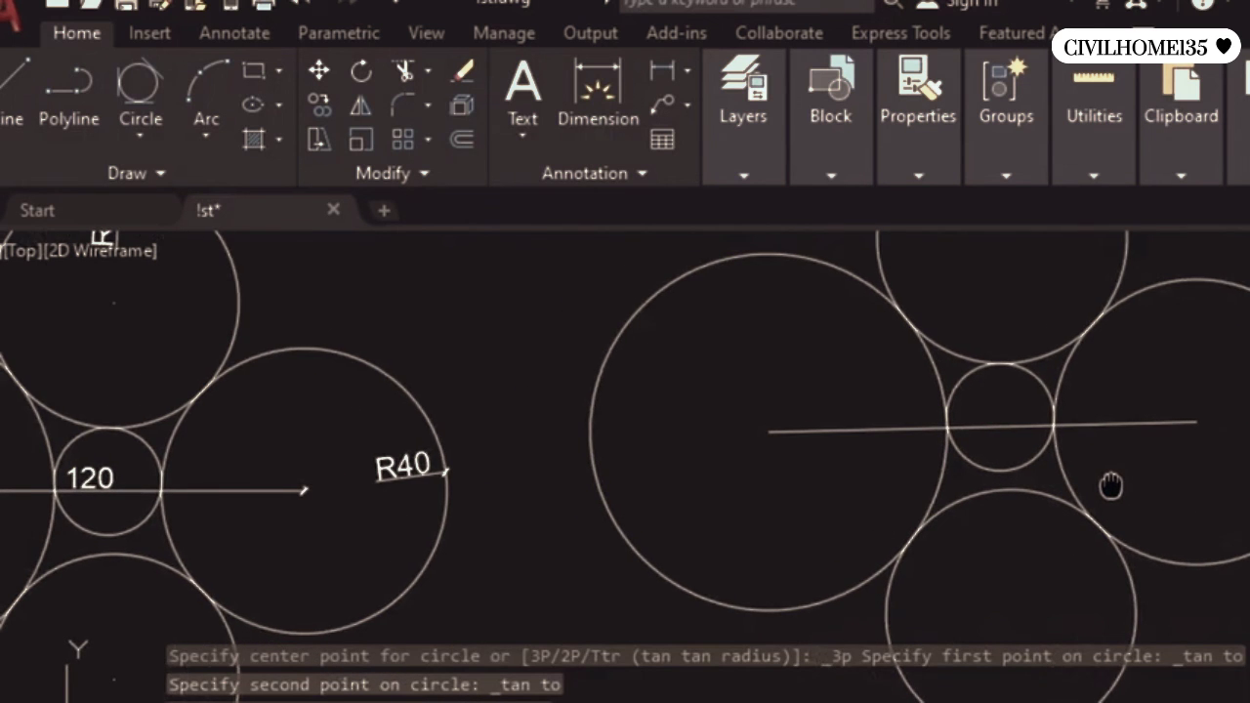
pyautogui.scroll(-3, 1068, 493)
pyautogui.scroll(1, 958, 508)
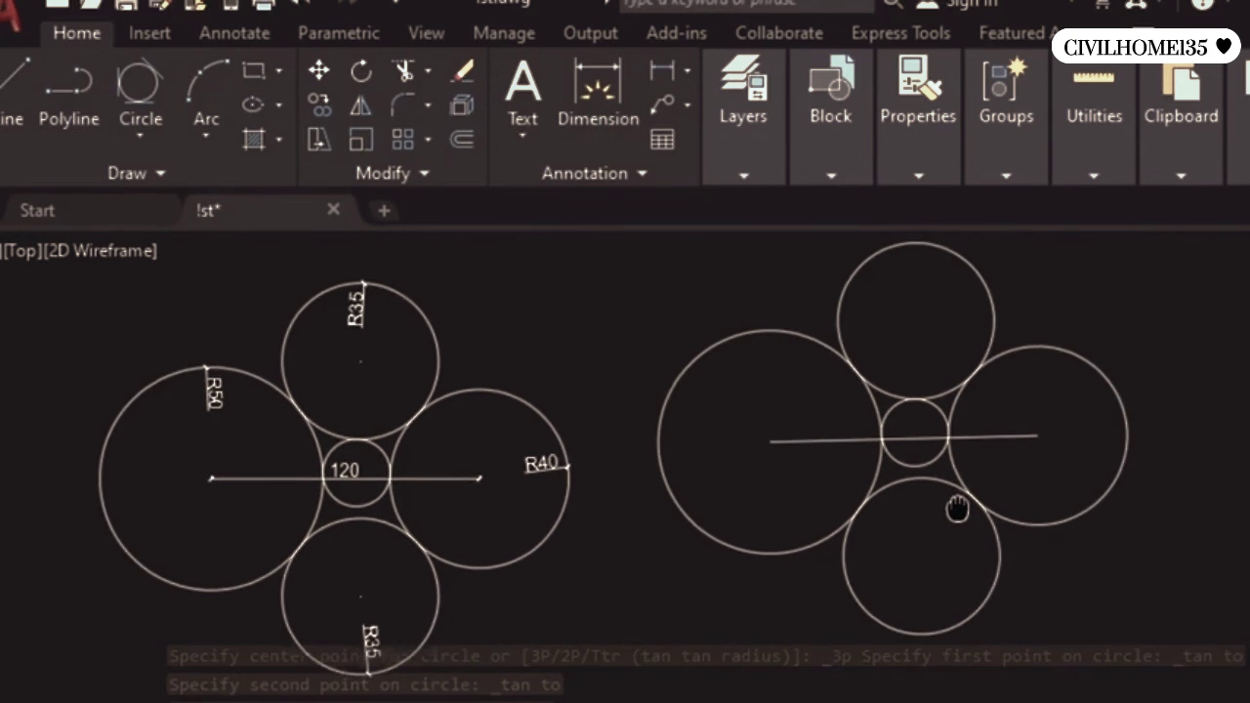
pyautogui.scroll(1, 972, 516)
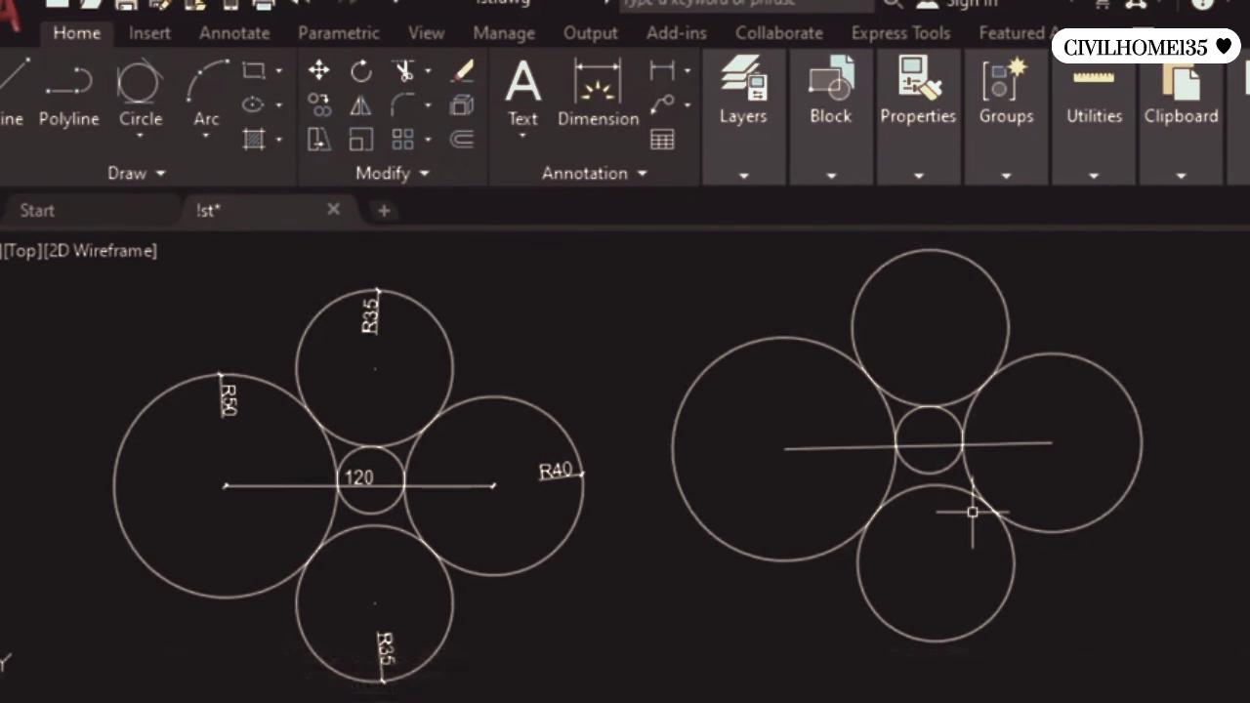